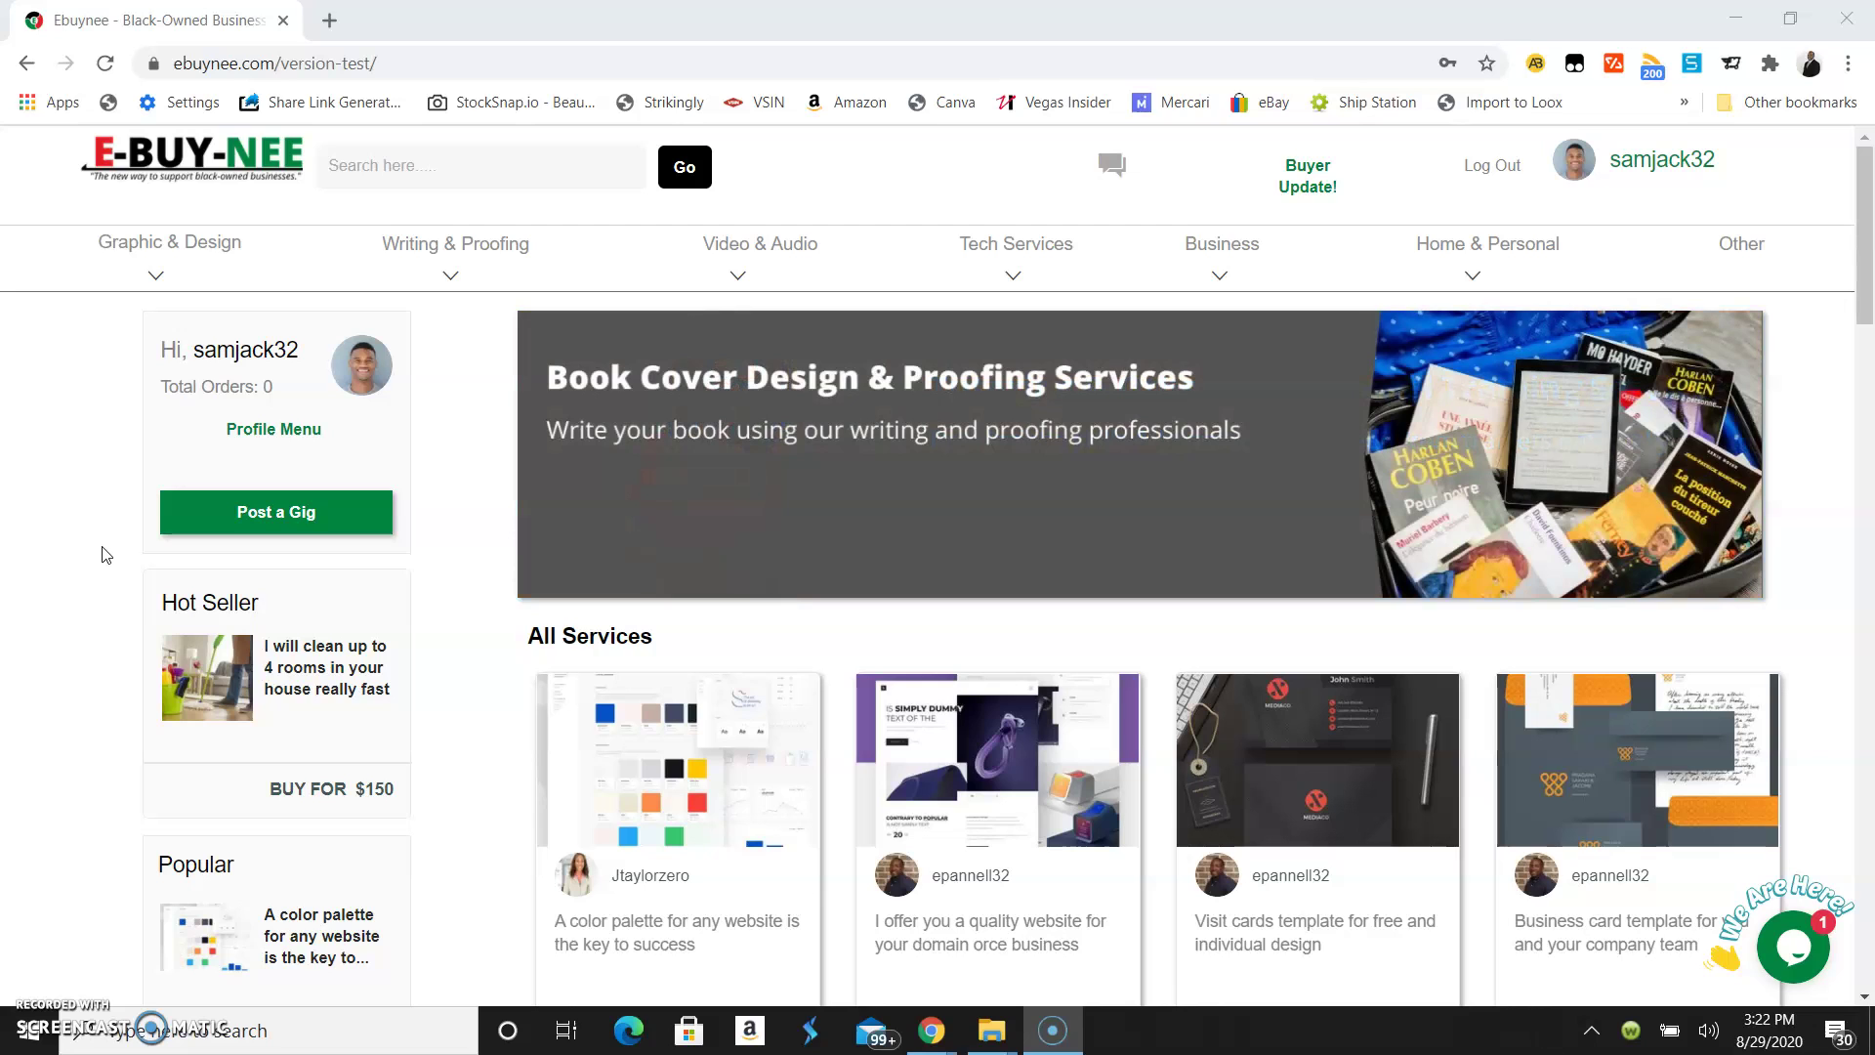
click(76, 554)
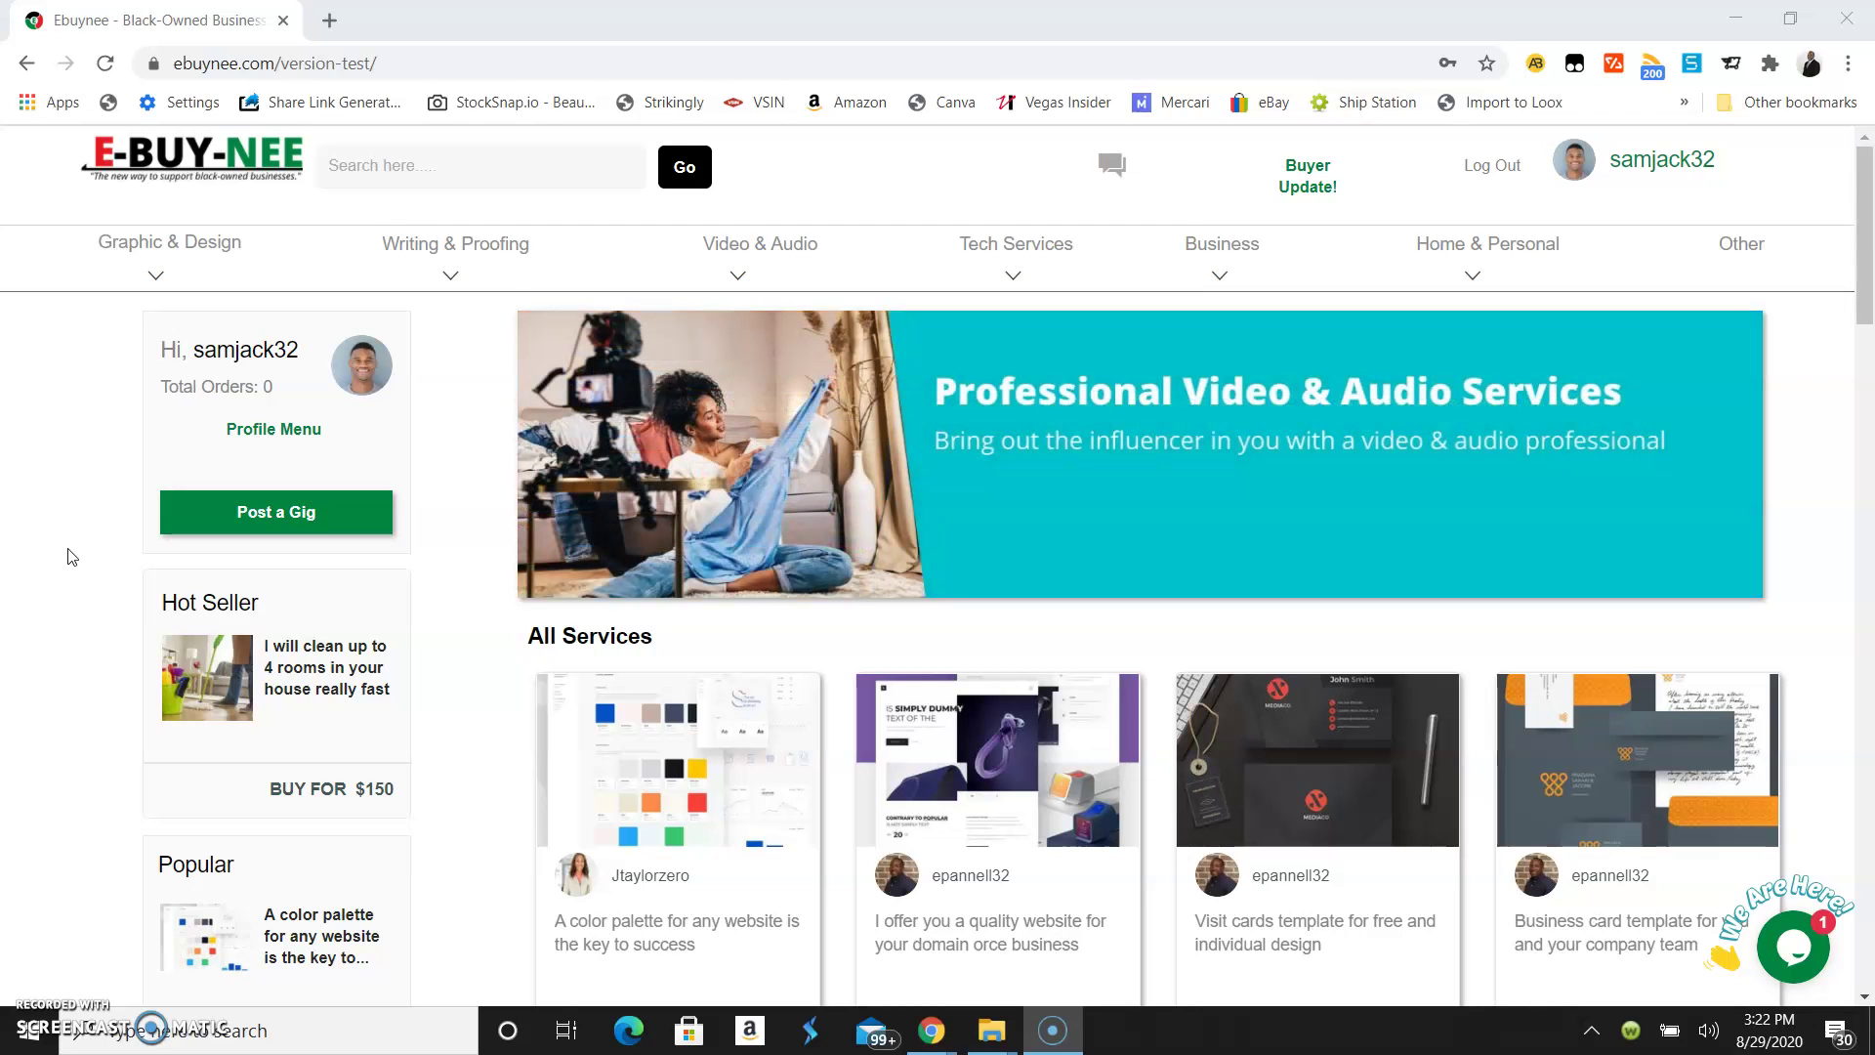
click(77, 552)
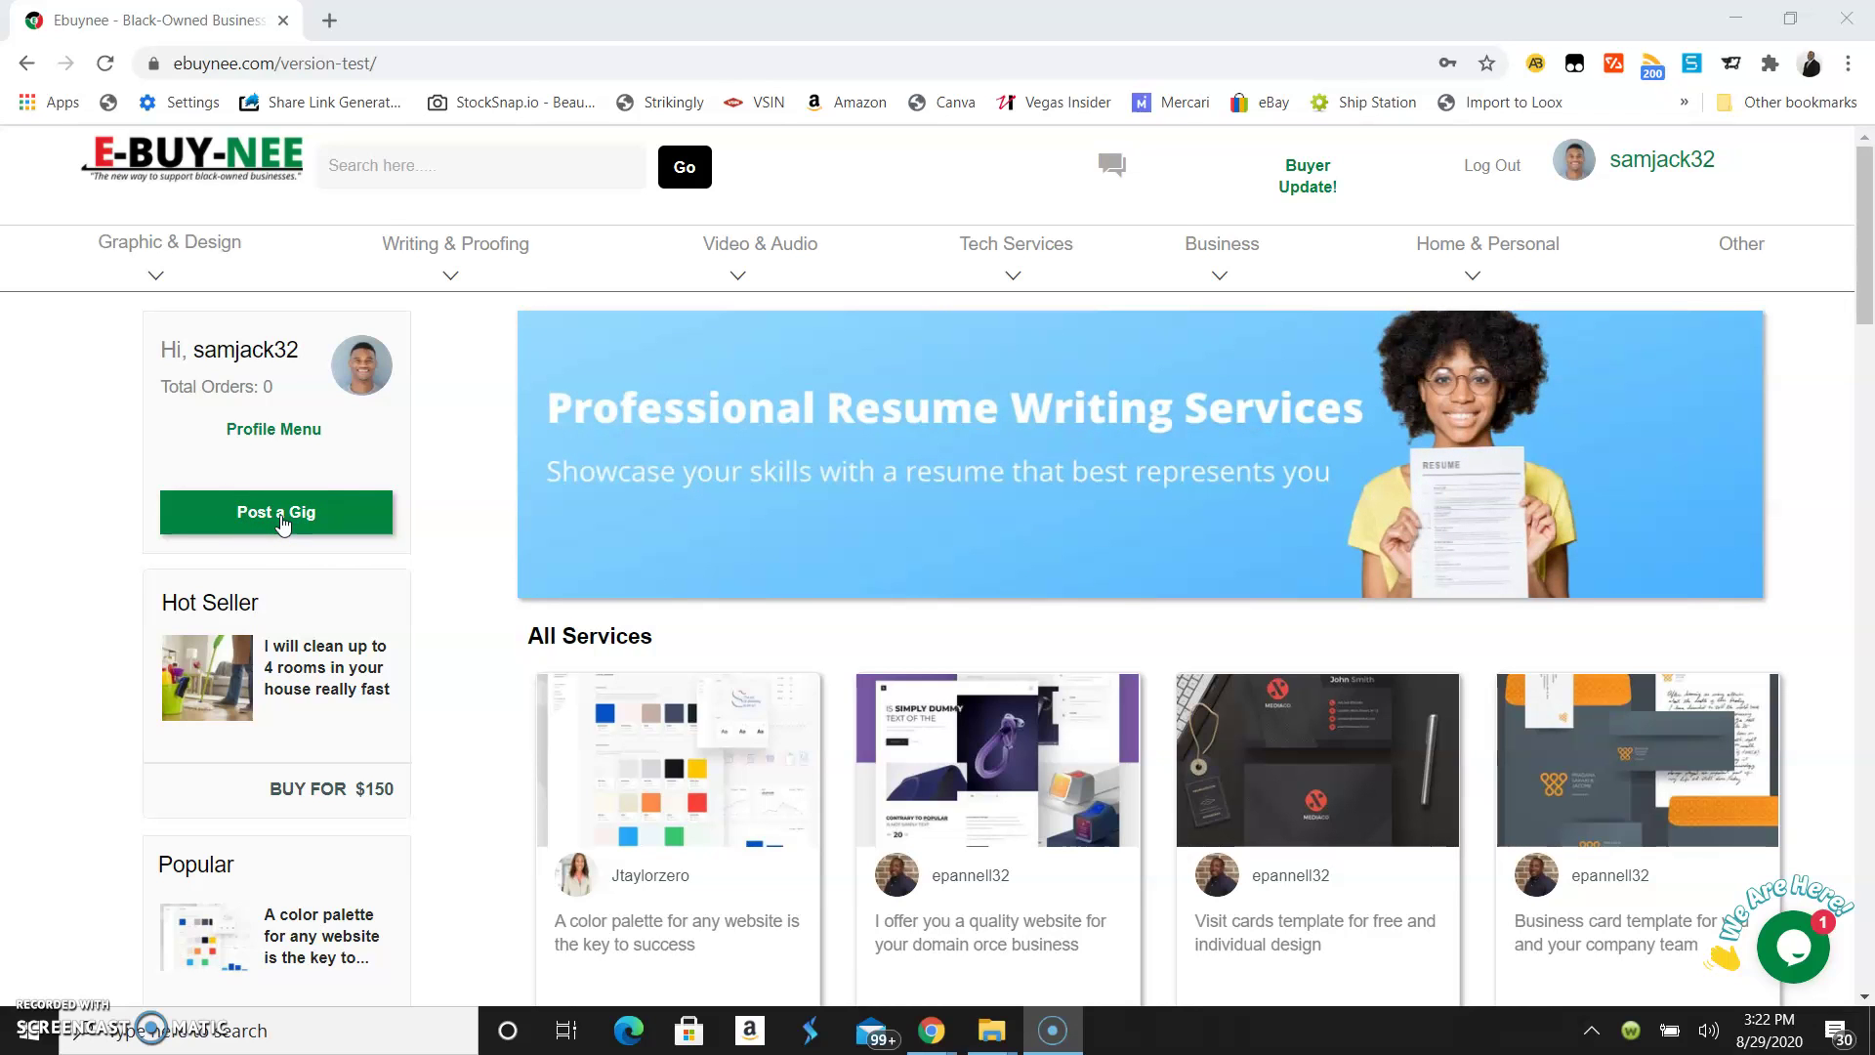
- Start posting a new gig to reach the listing builder's service naming form
click(282, 523)
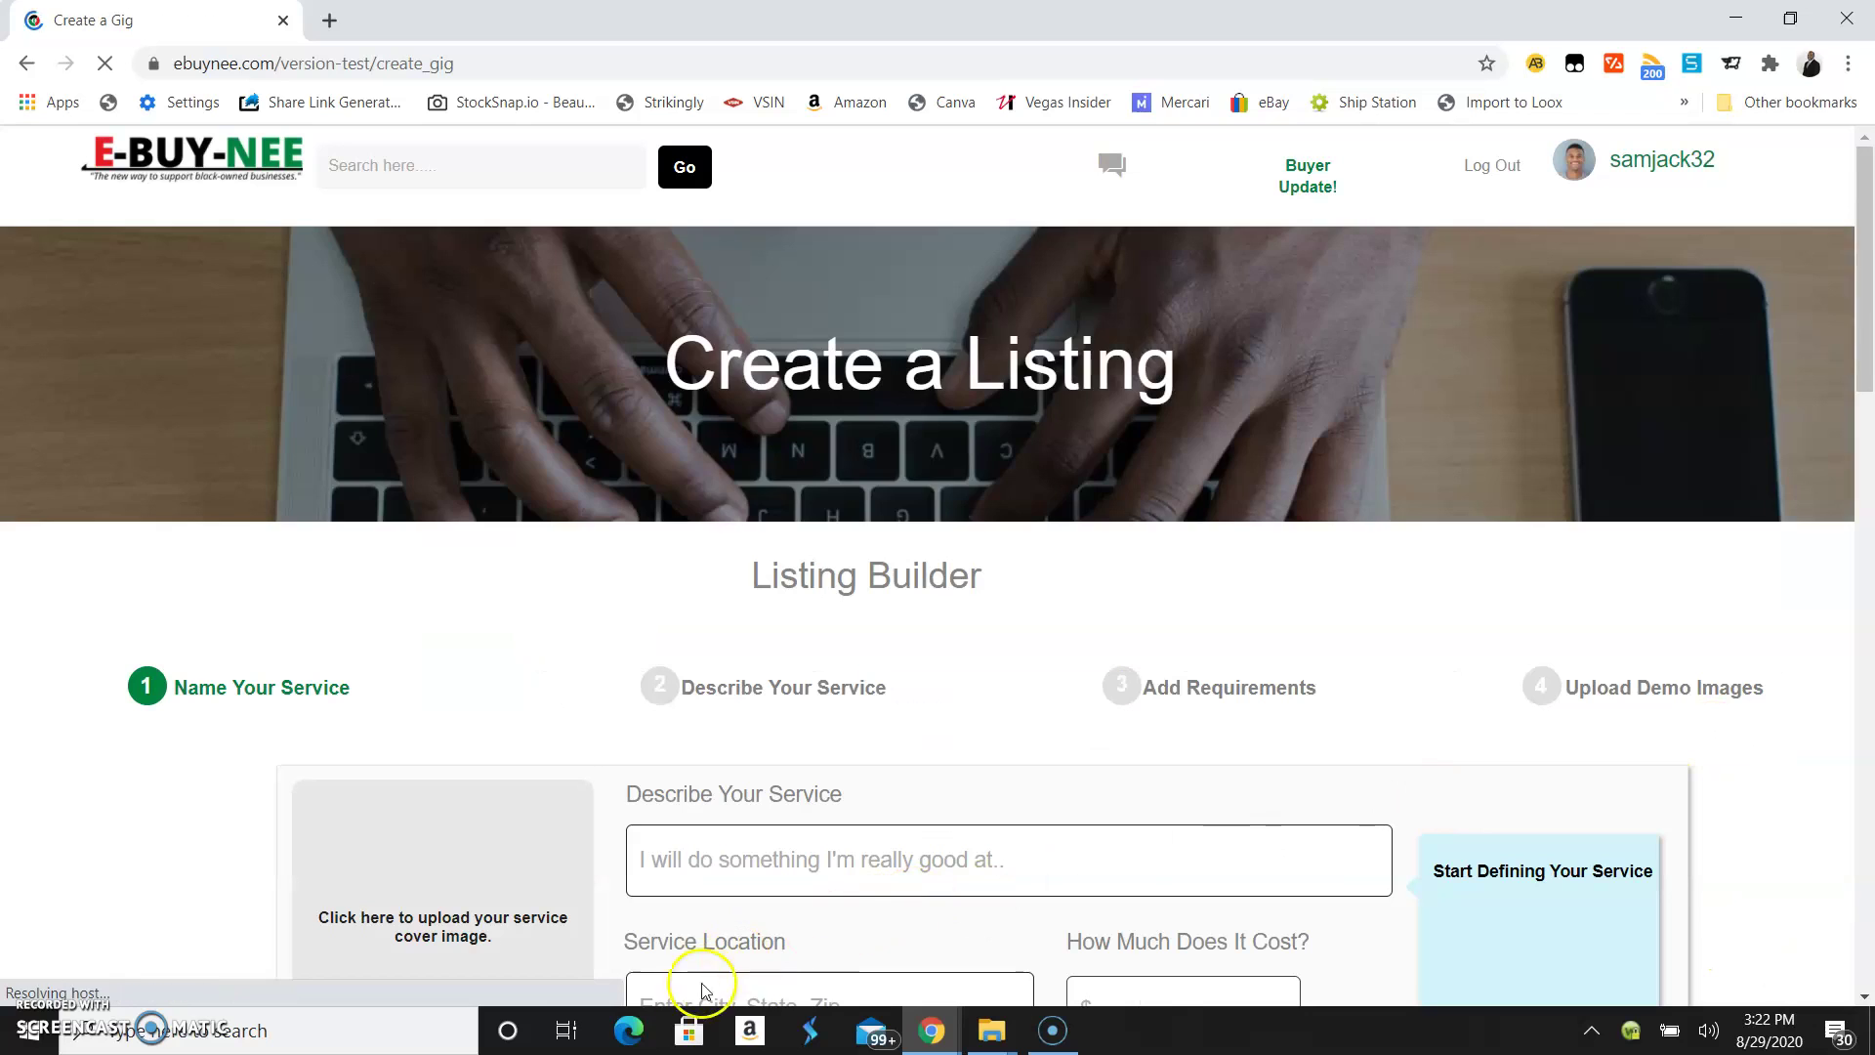
scroll(375, 893, down, 2)
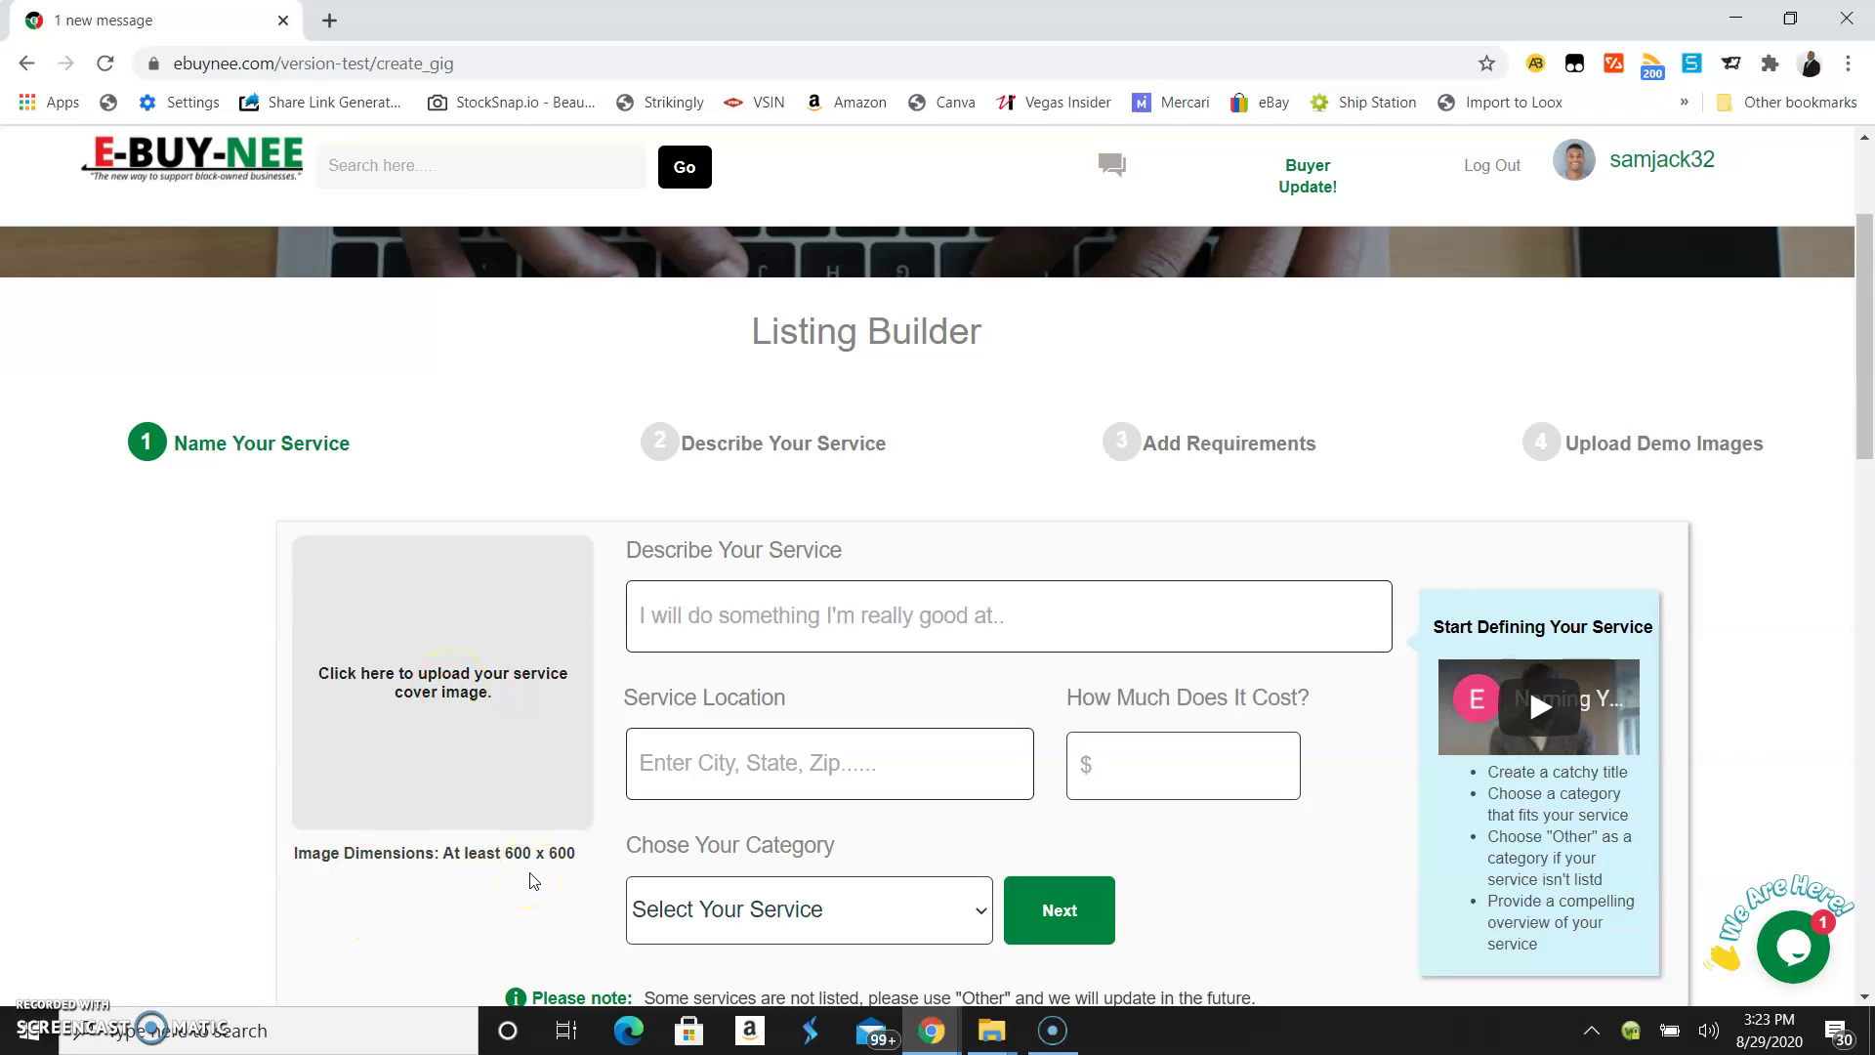
click(491, 857)
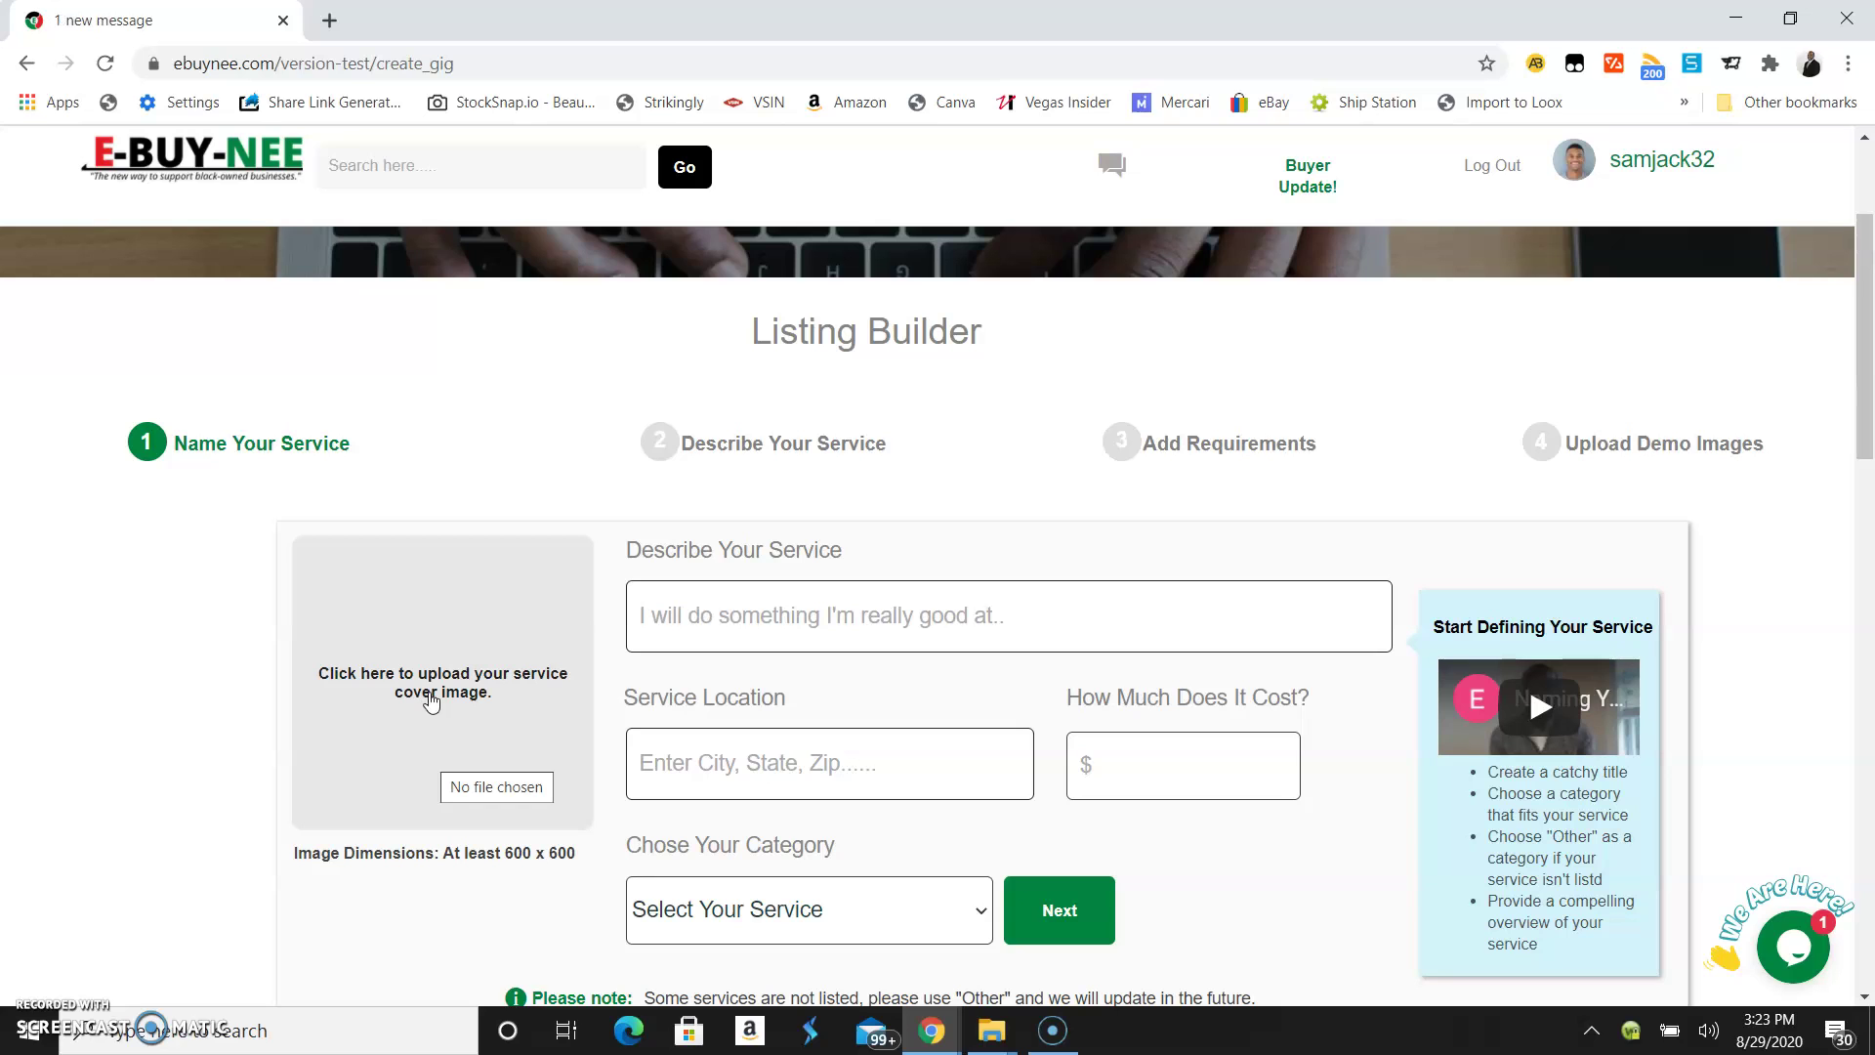
- Upload the resume photo "Untitled design - 2020-08-26T111139.180" from the Ebuynee Resume Writing folder as the service cover image
click(430, 699)
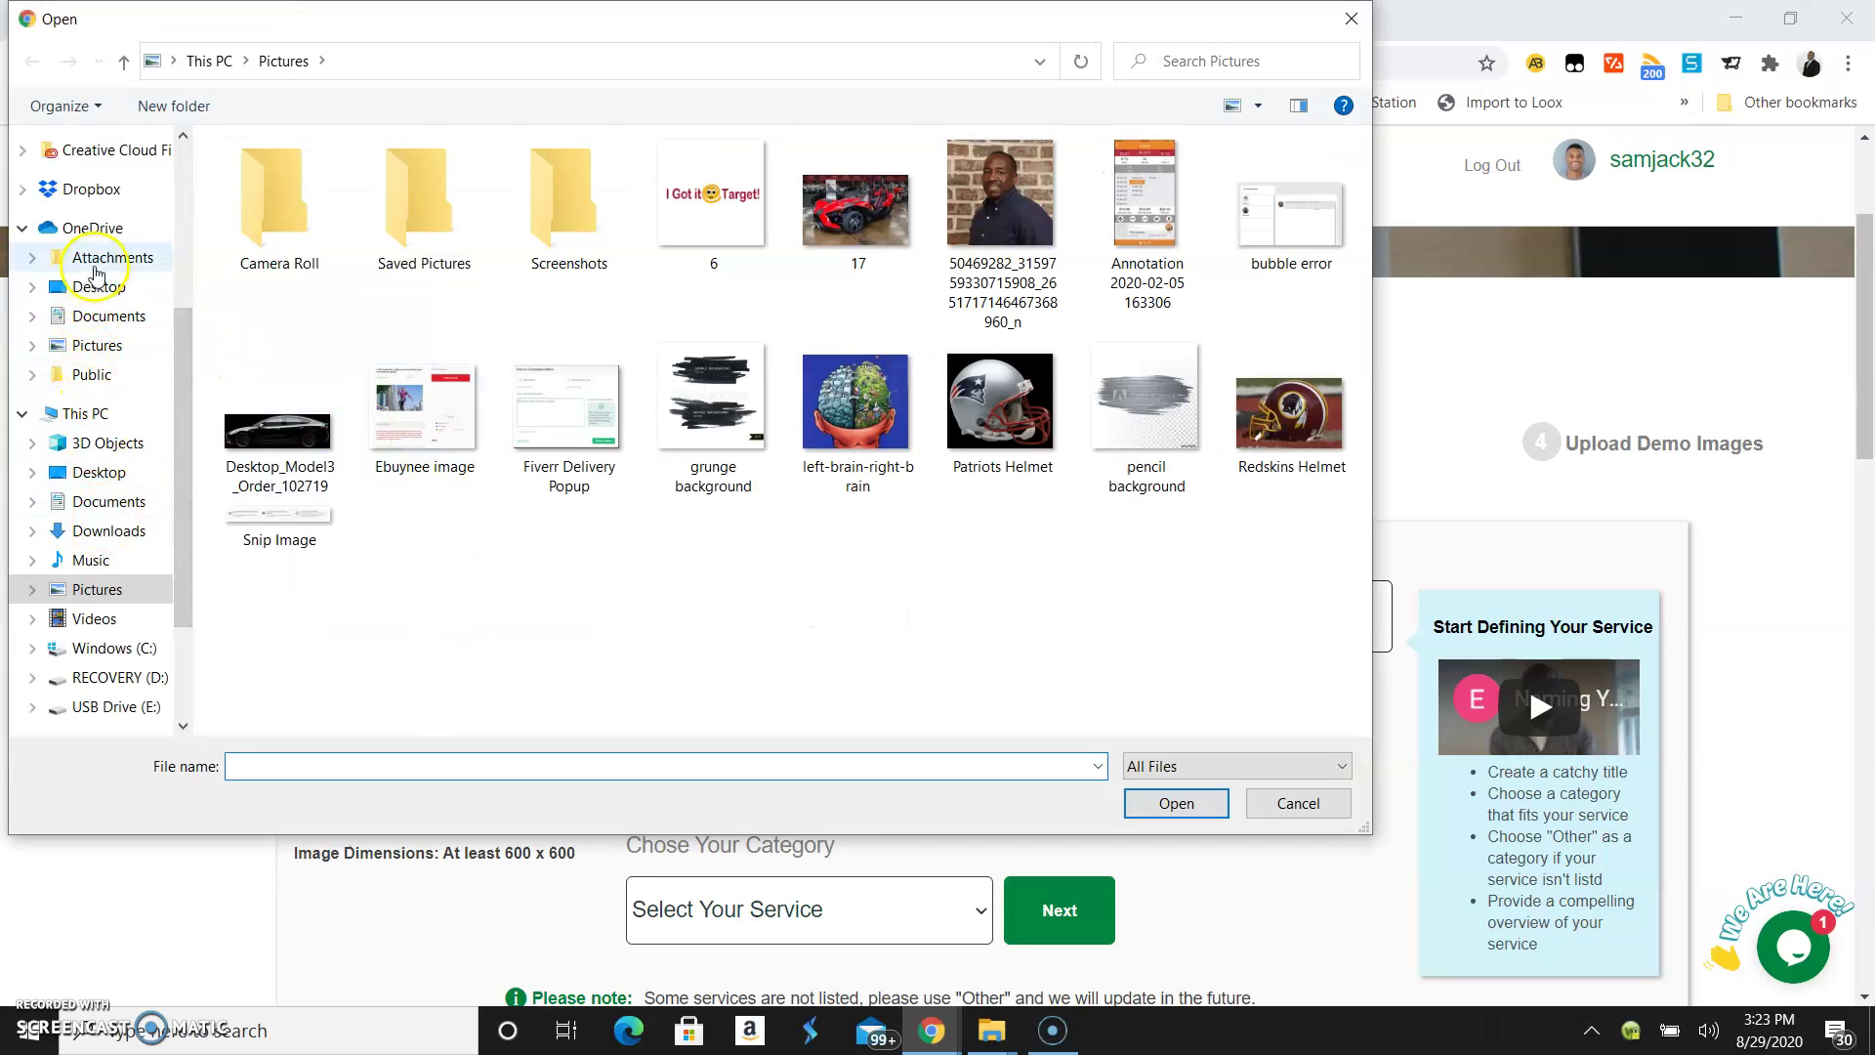
scroll(134, 442, up, 3)
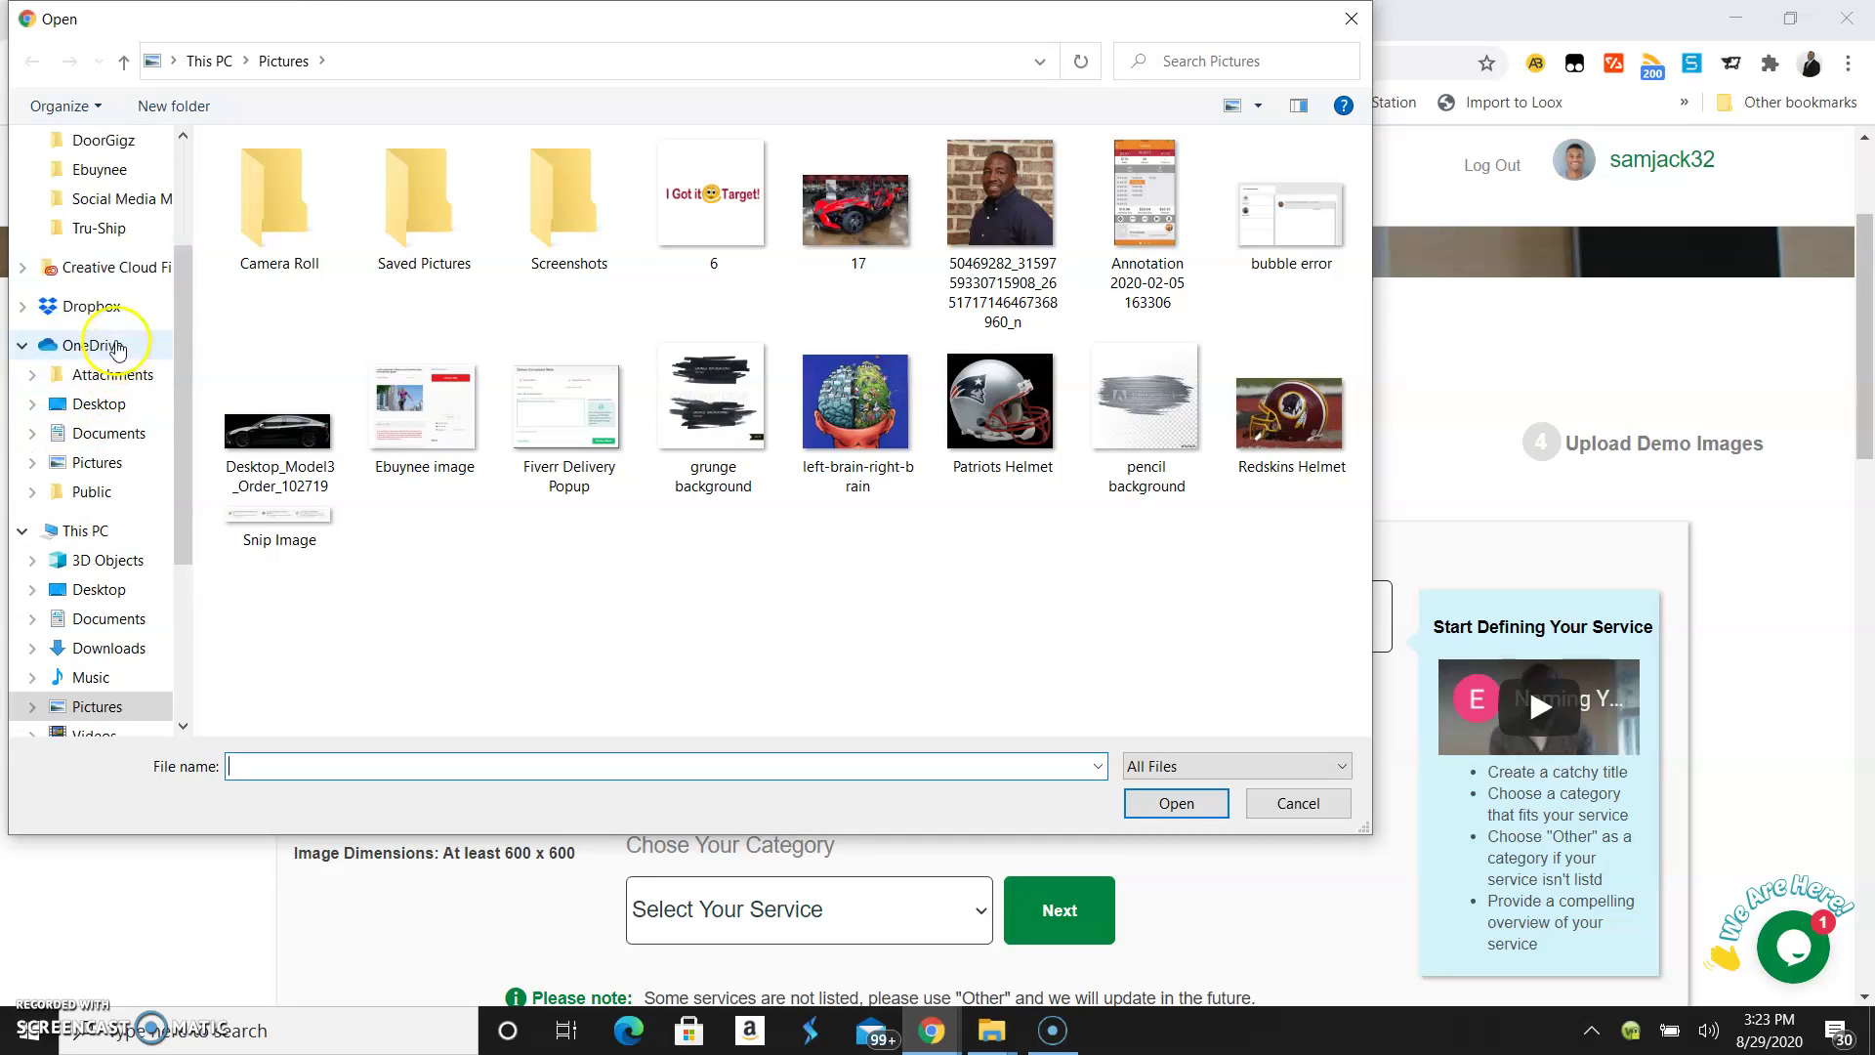
click(98, 172)
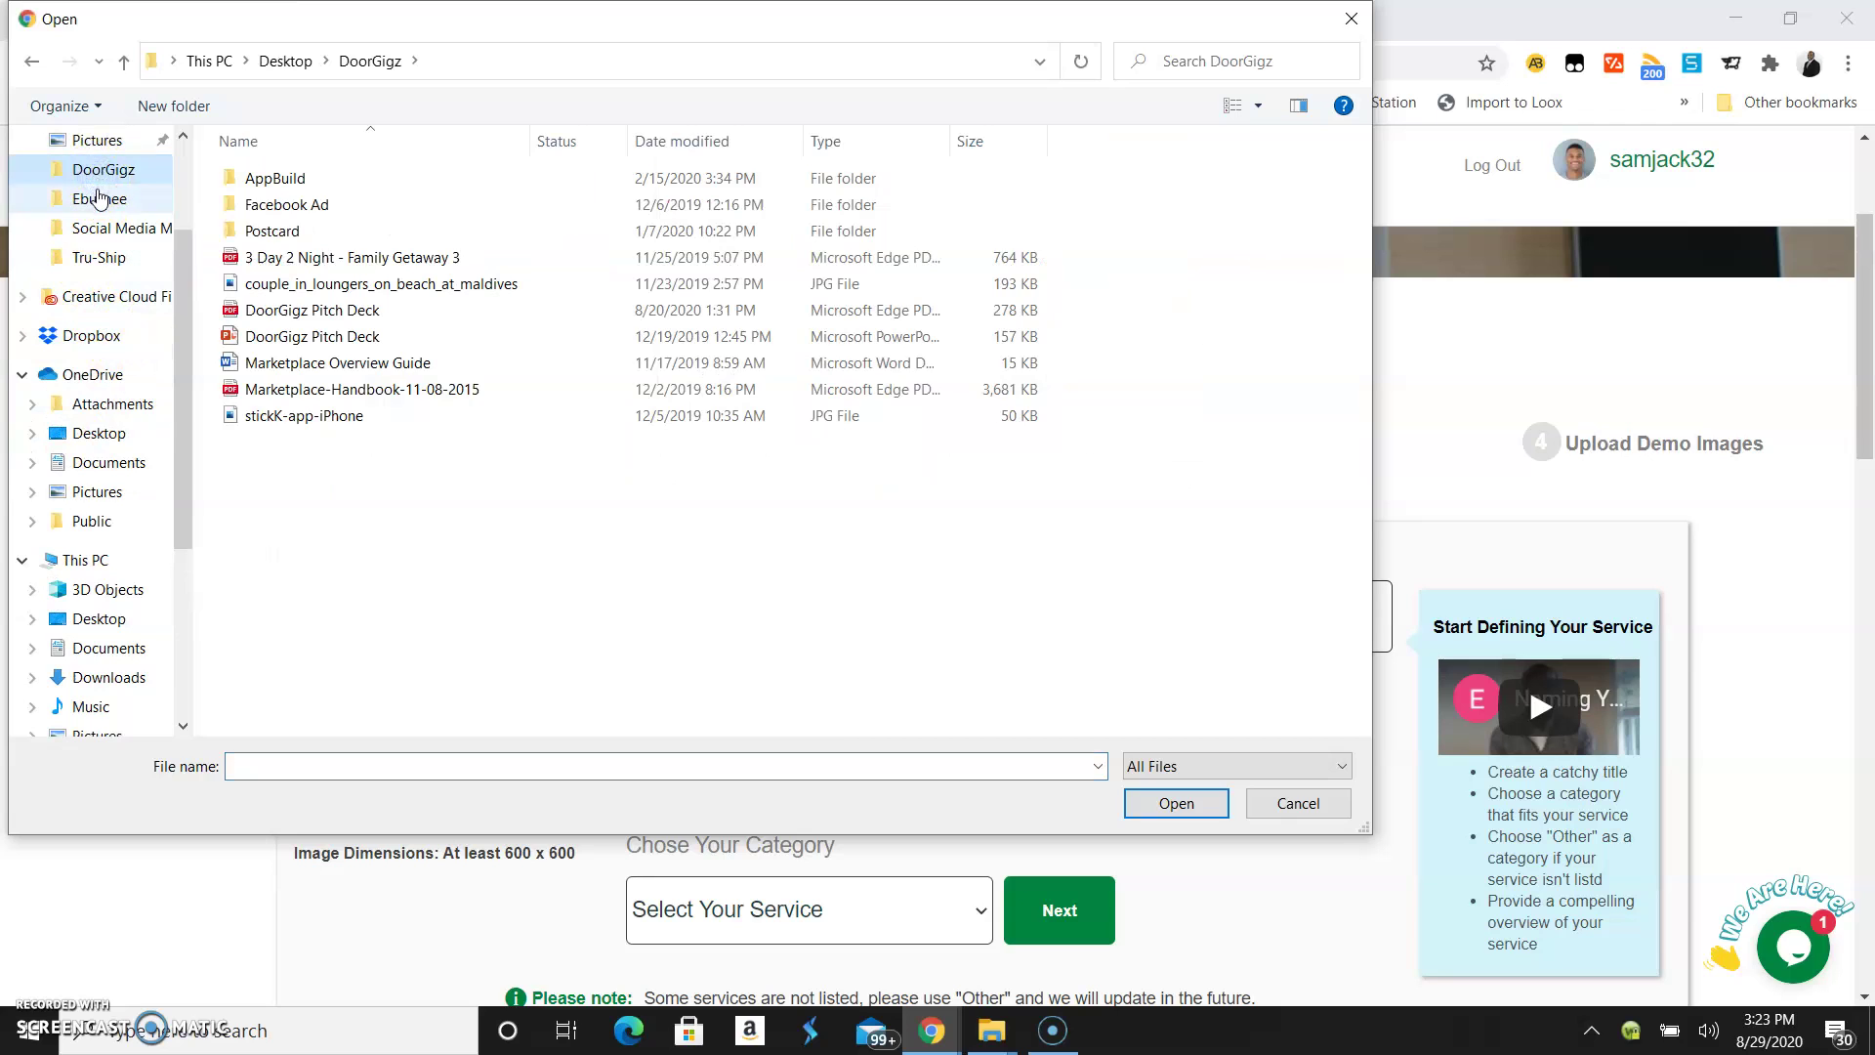
click(98, 199)
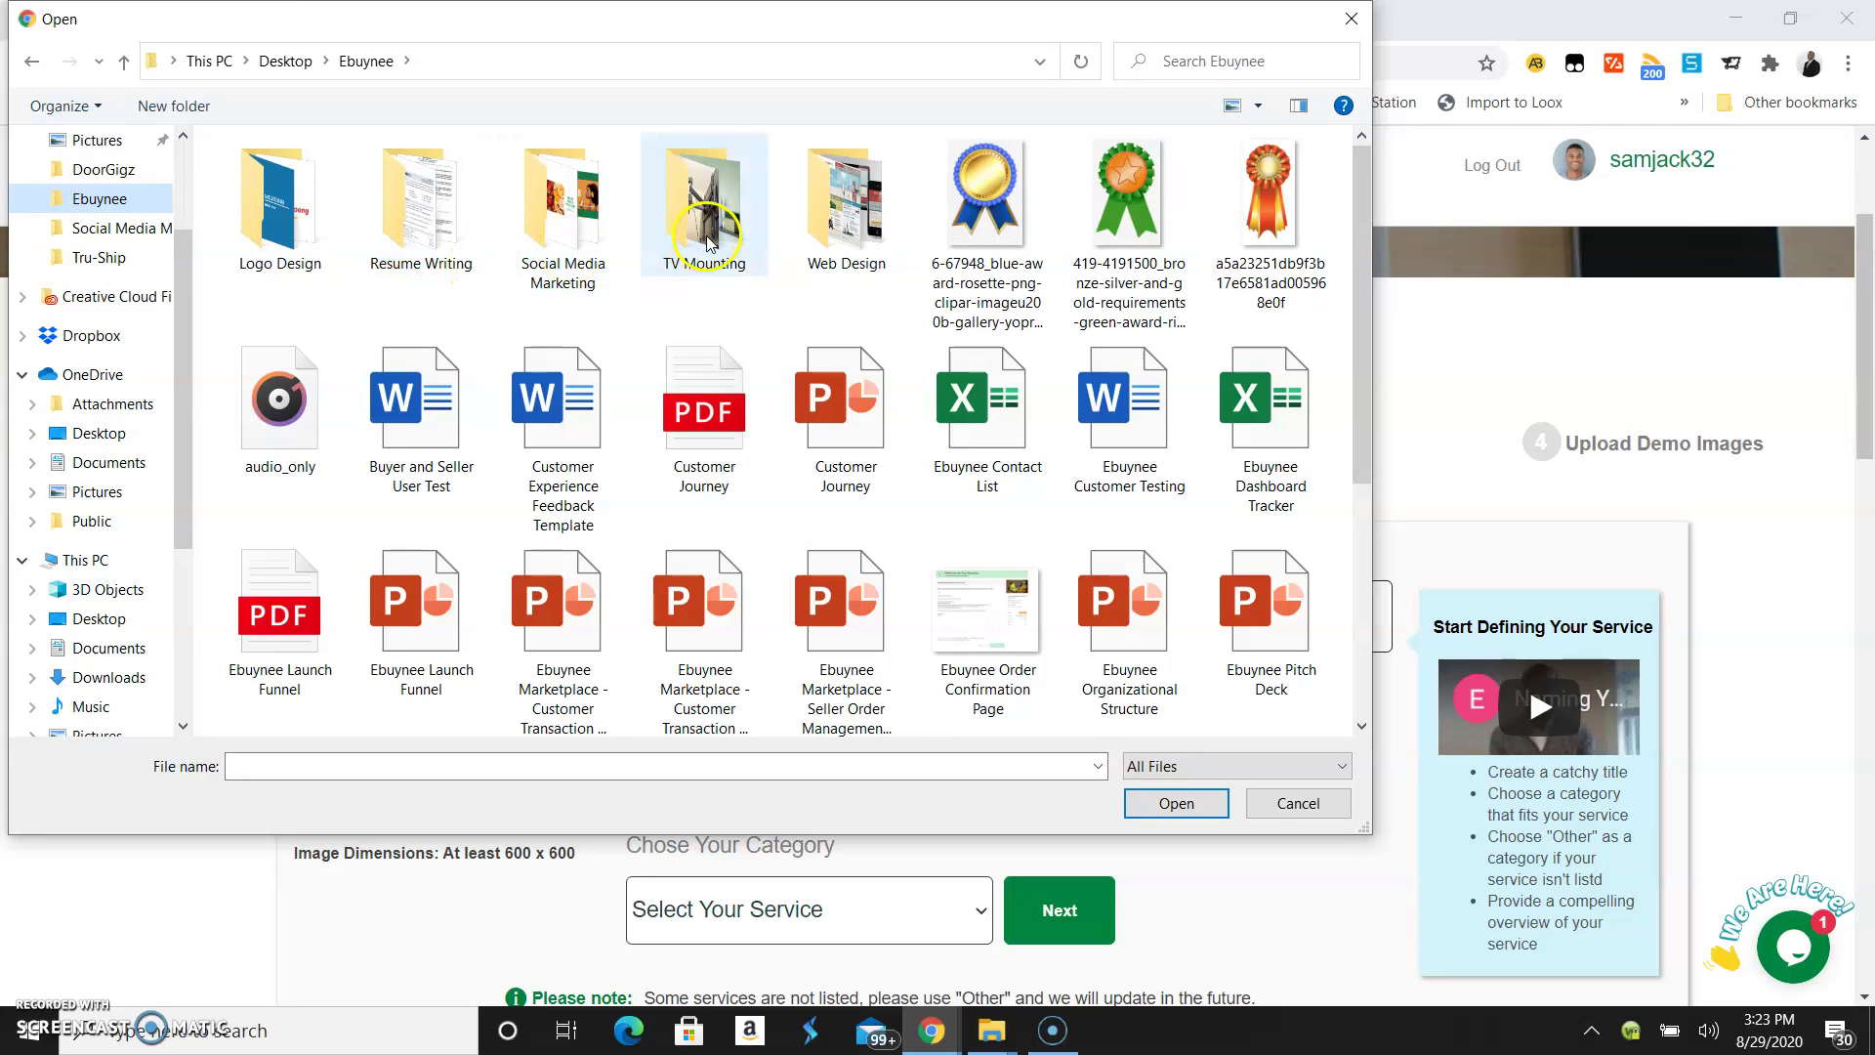
double_click(391, 245)
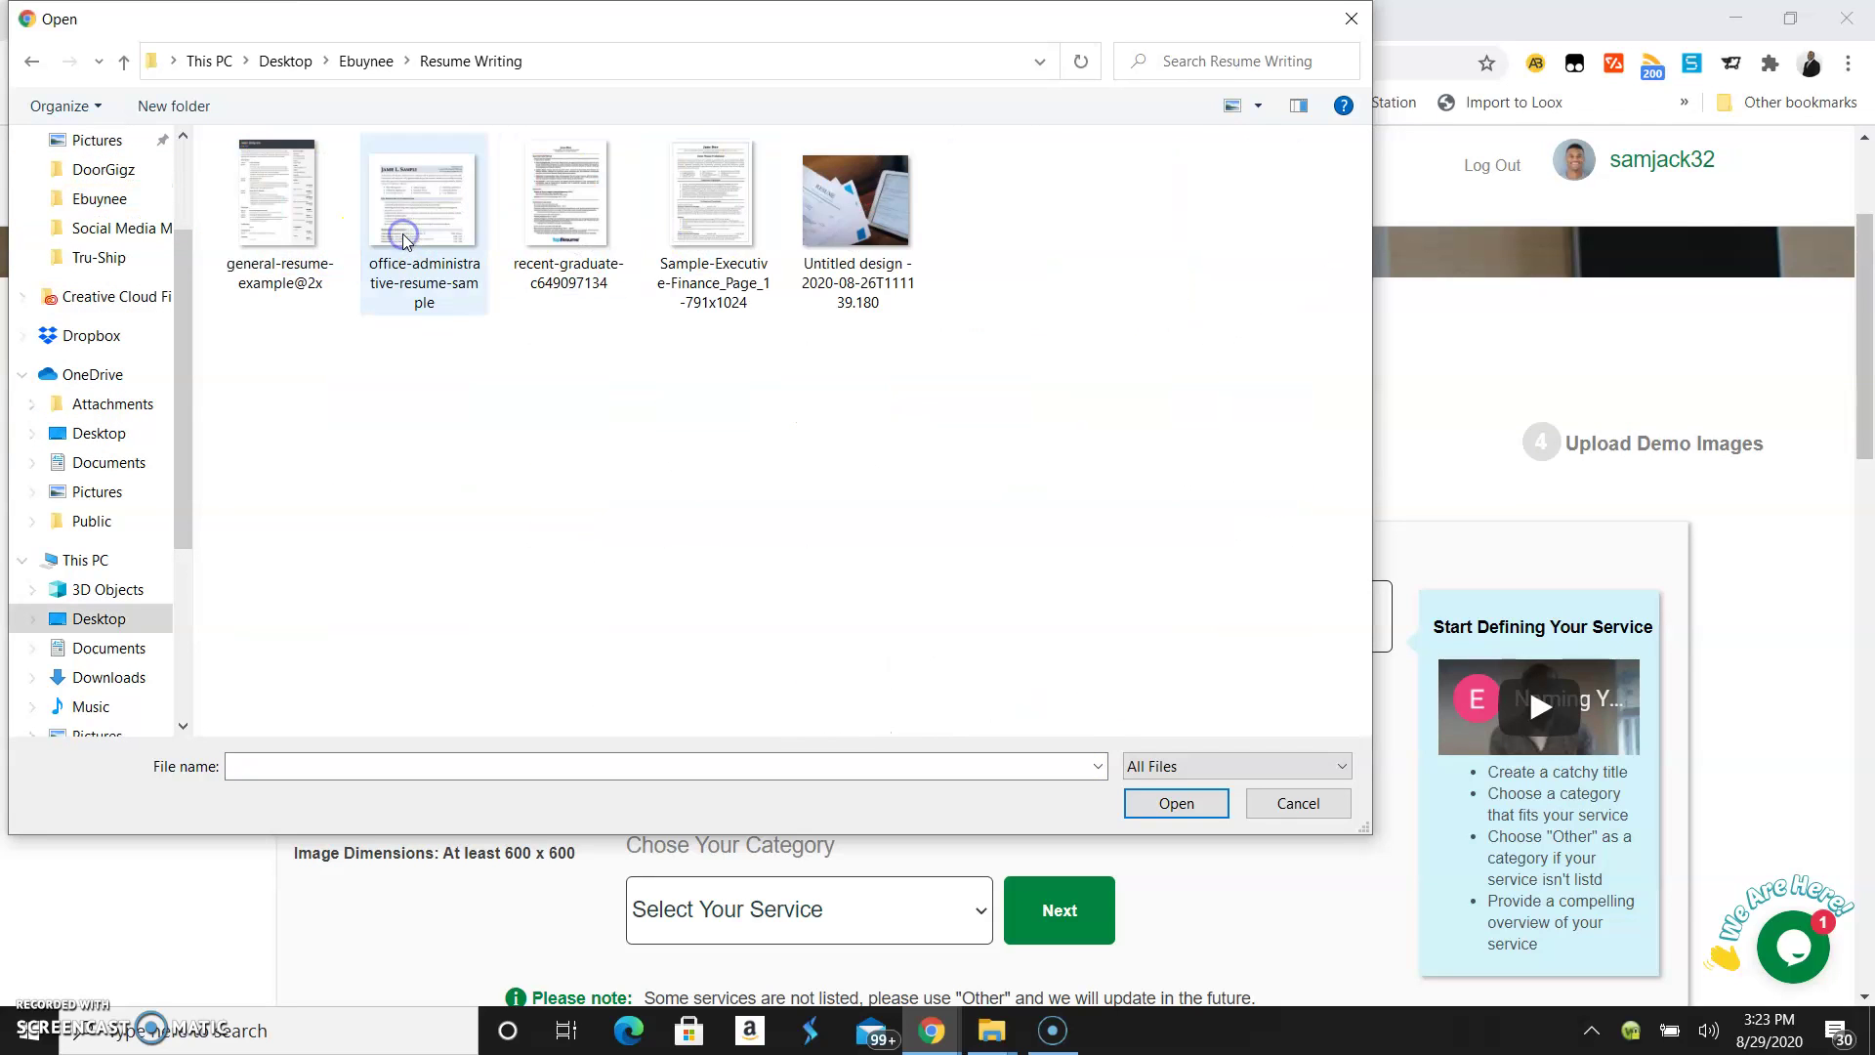
click(839, 217)
click(1181, 803)
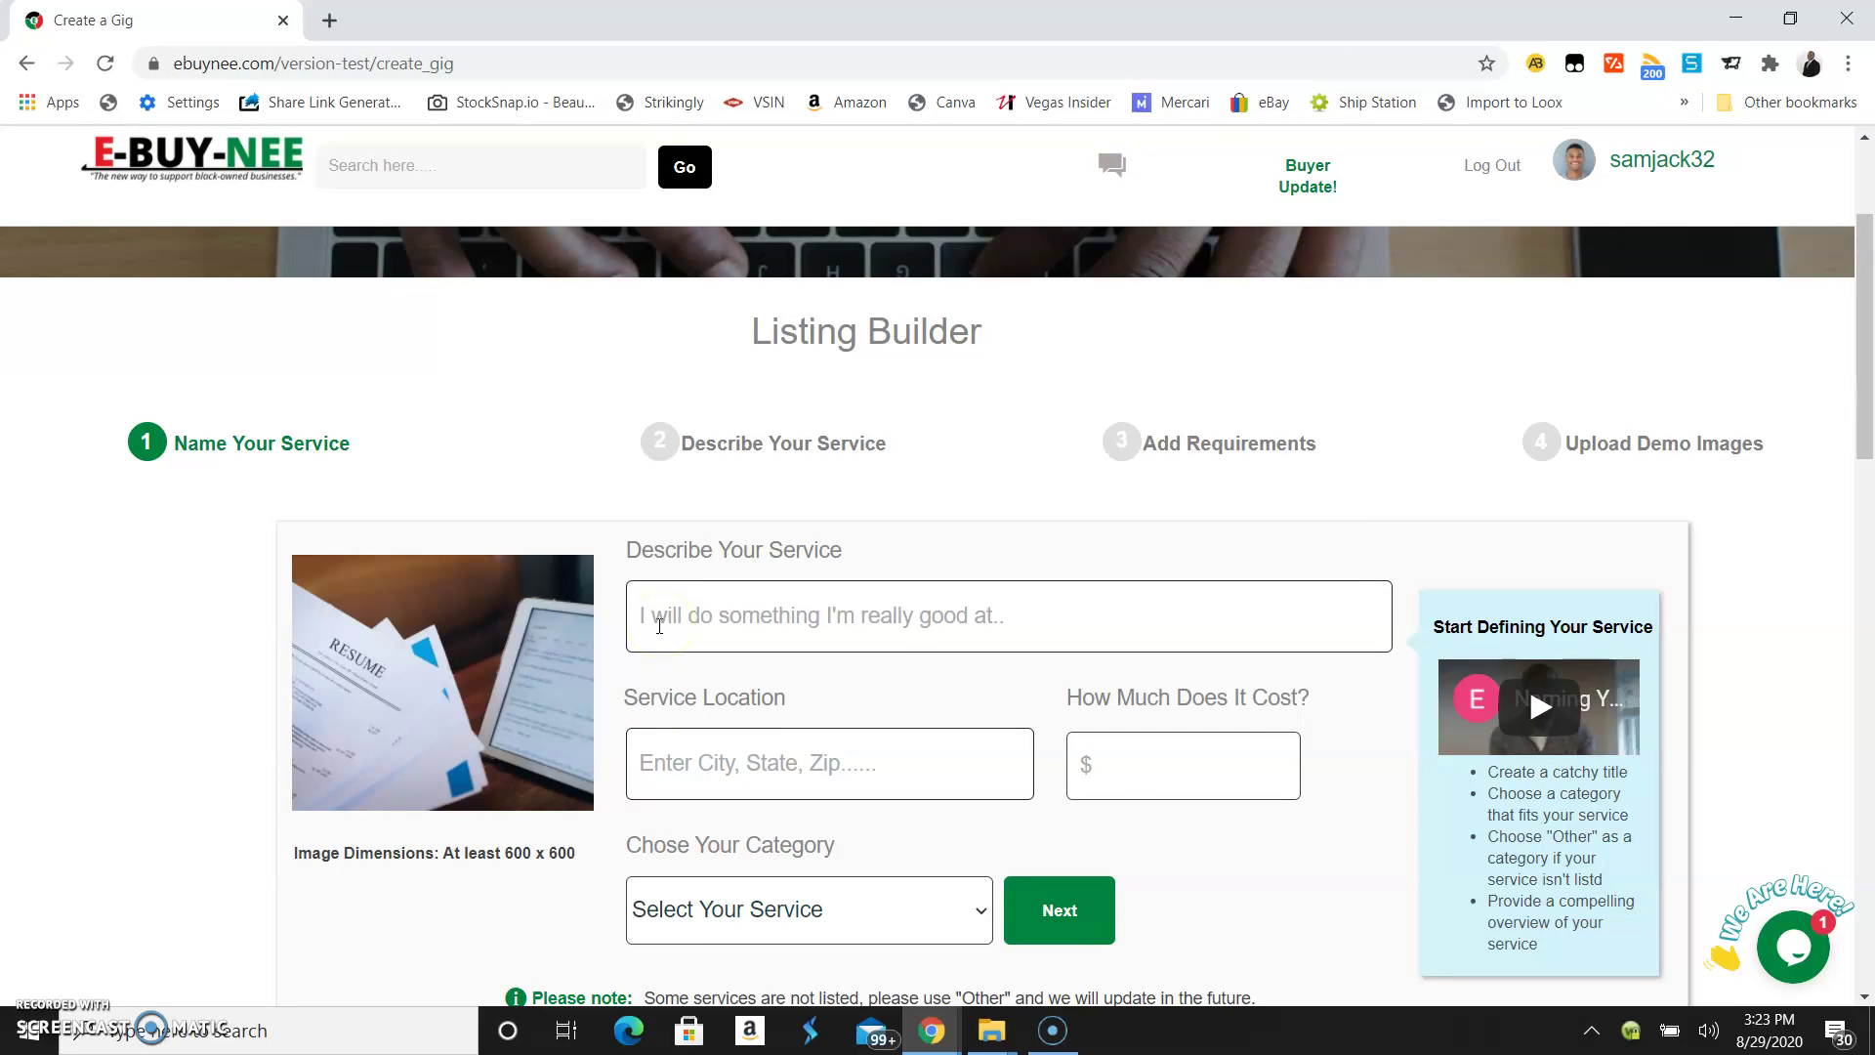
- Title the service "I will create a professional resume to attract more employers"
click(793, 621)
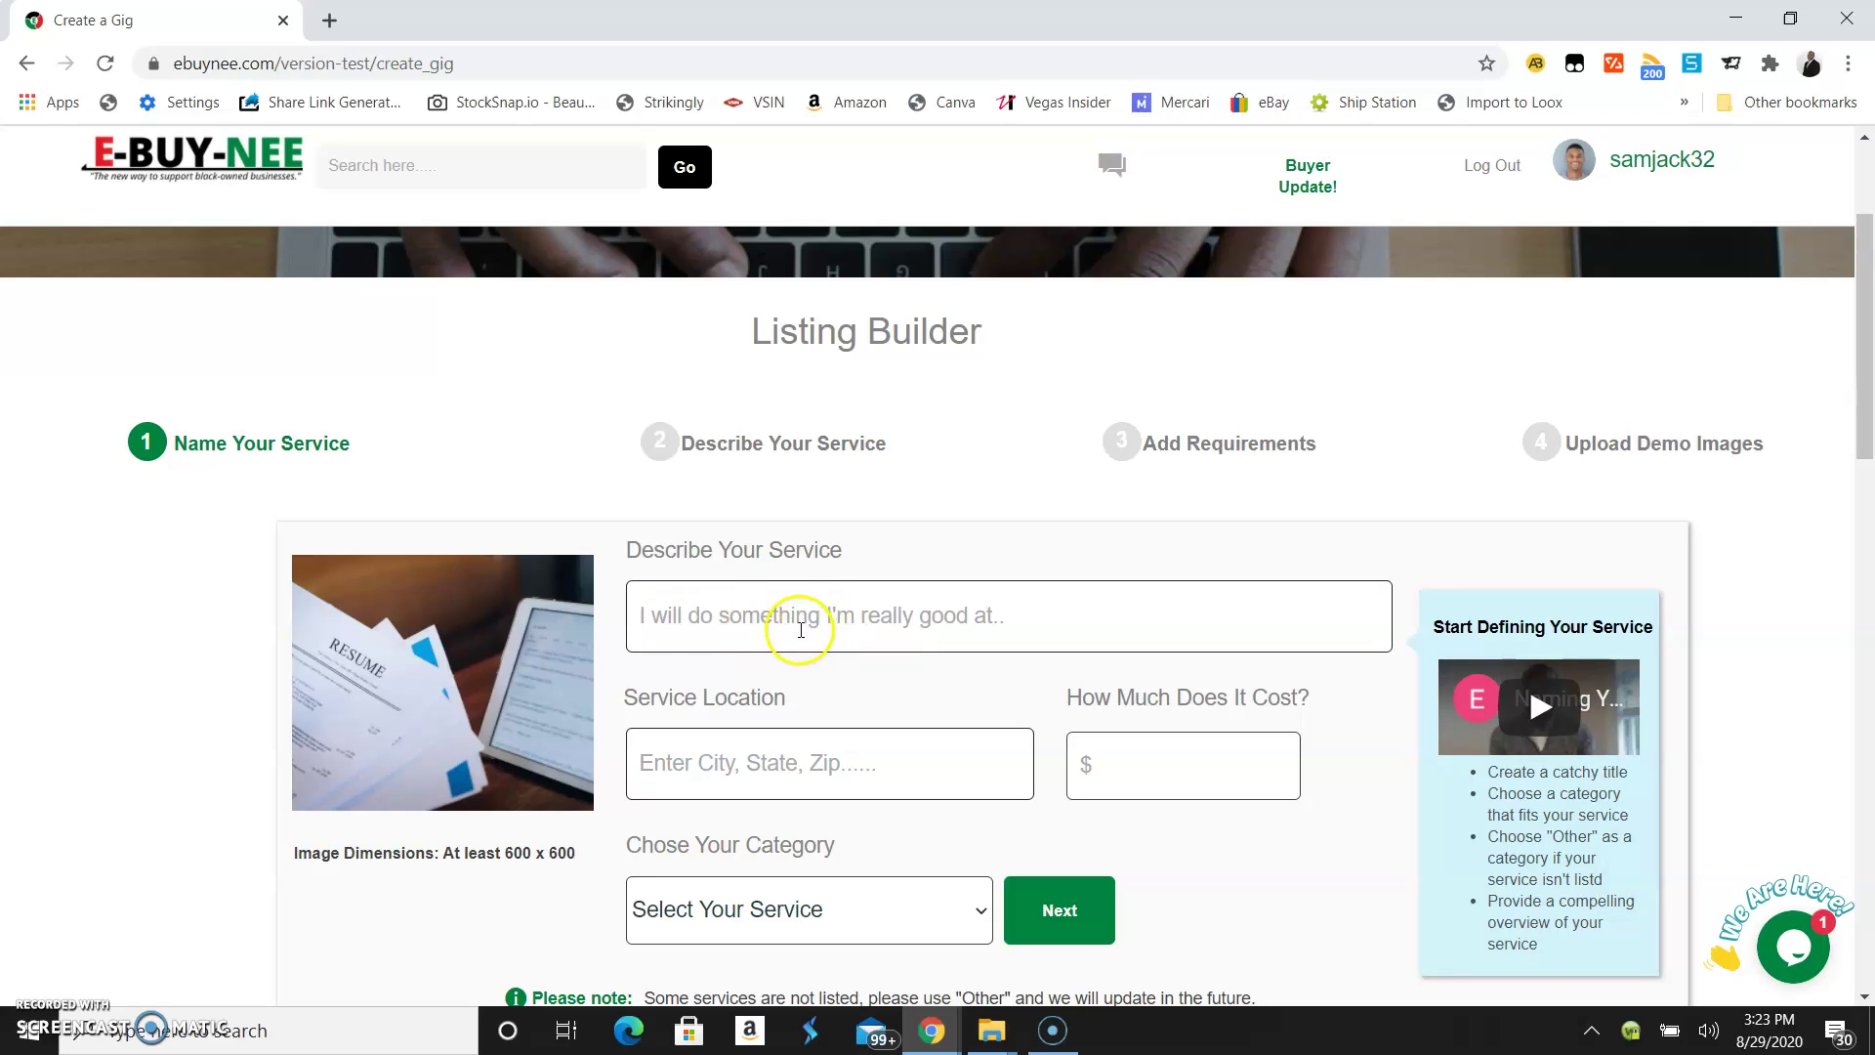
click(690, 631)
text(I i)
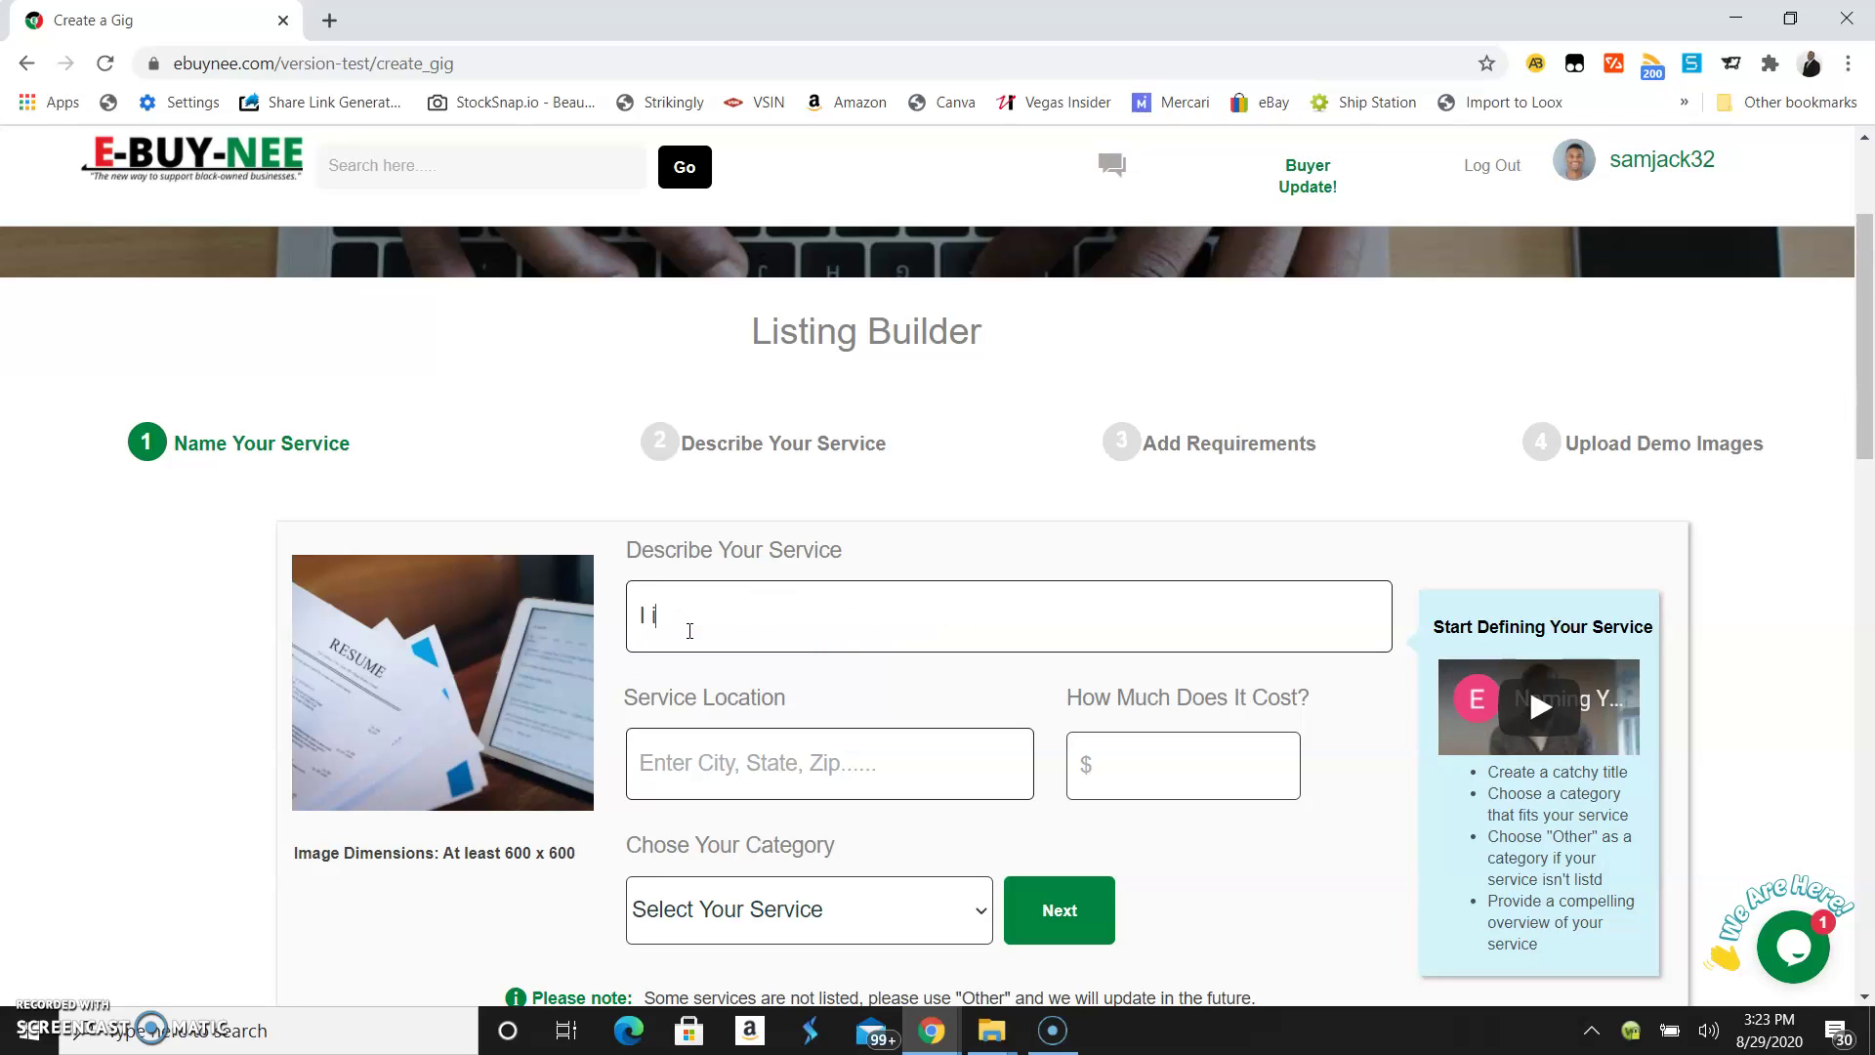
key(BackSpace)
text(w)
key(BackSpace)
key(BackSpace)
text(will create a professional resu)
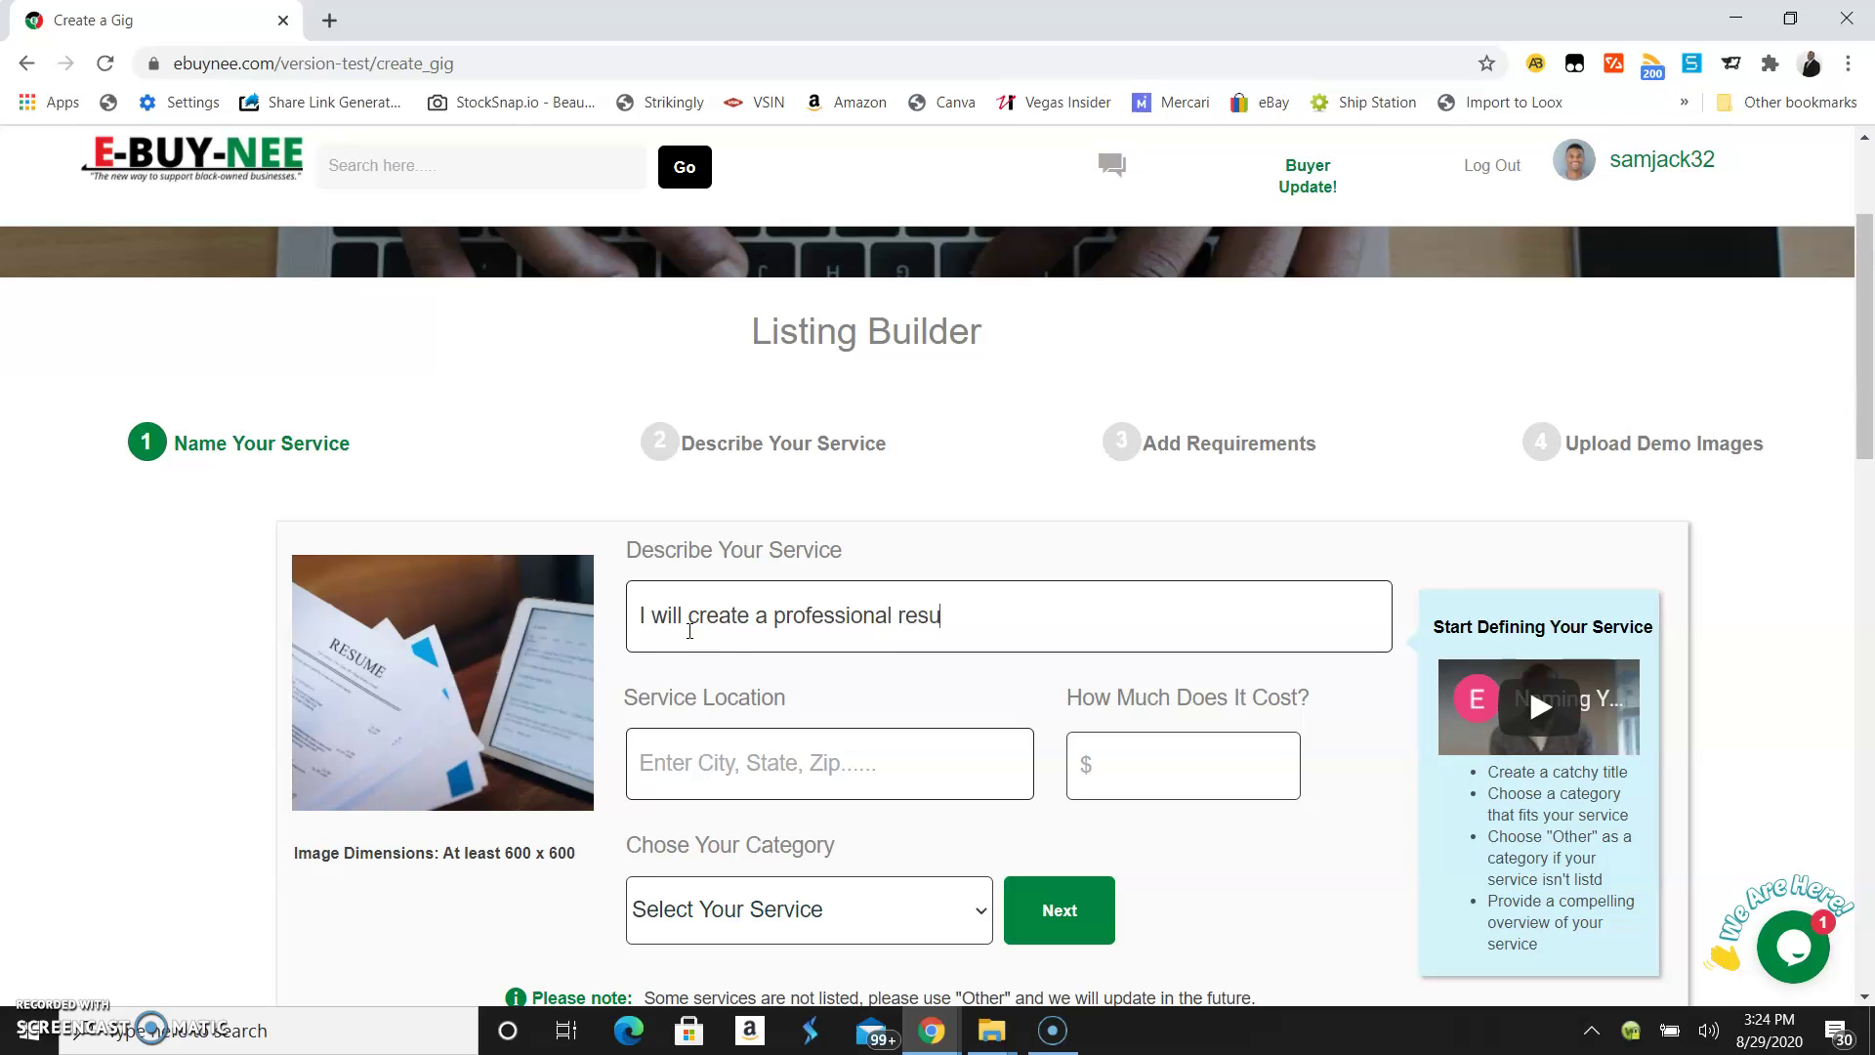
text(me to attract more )
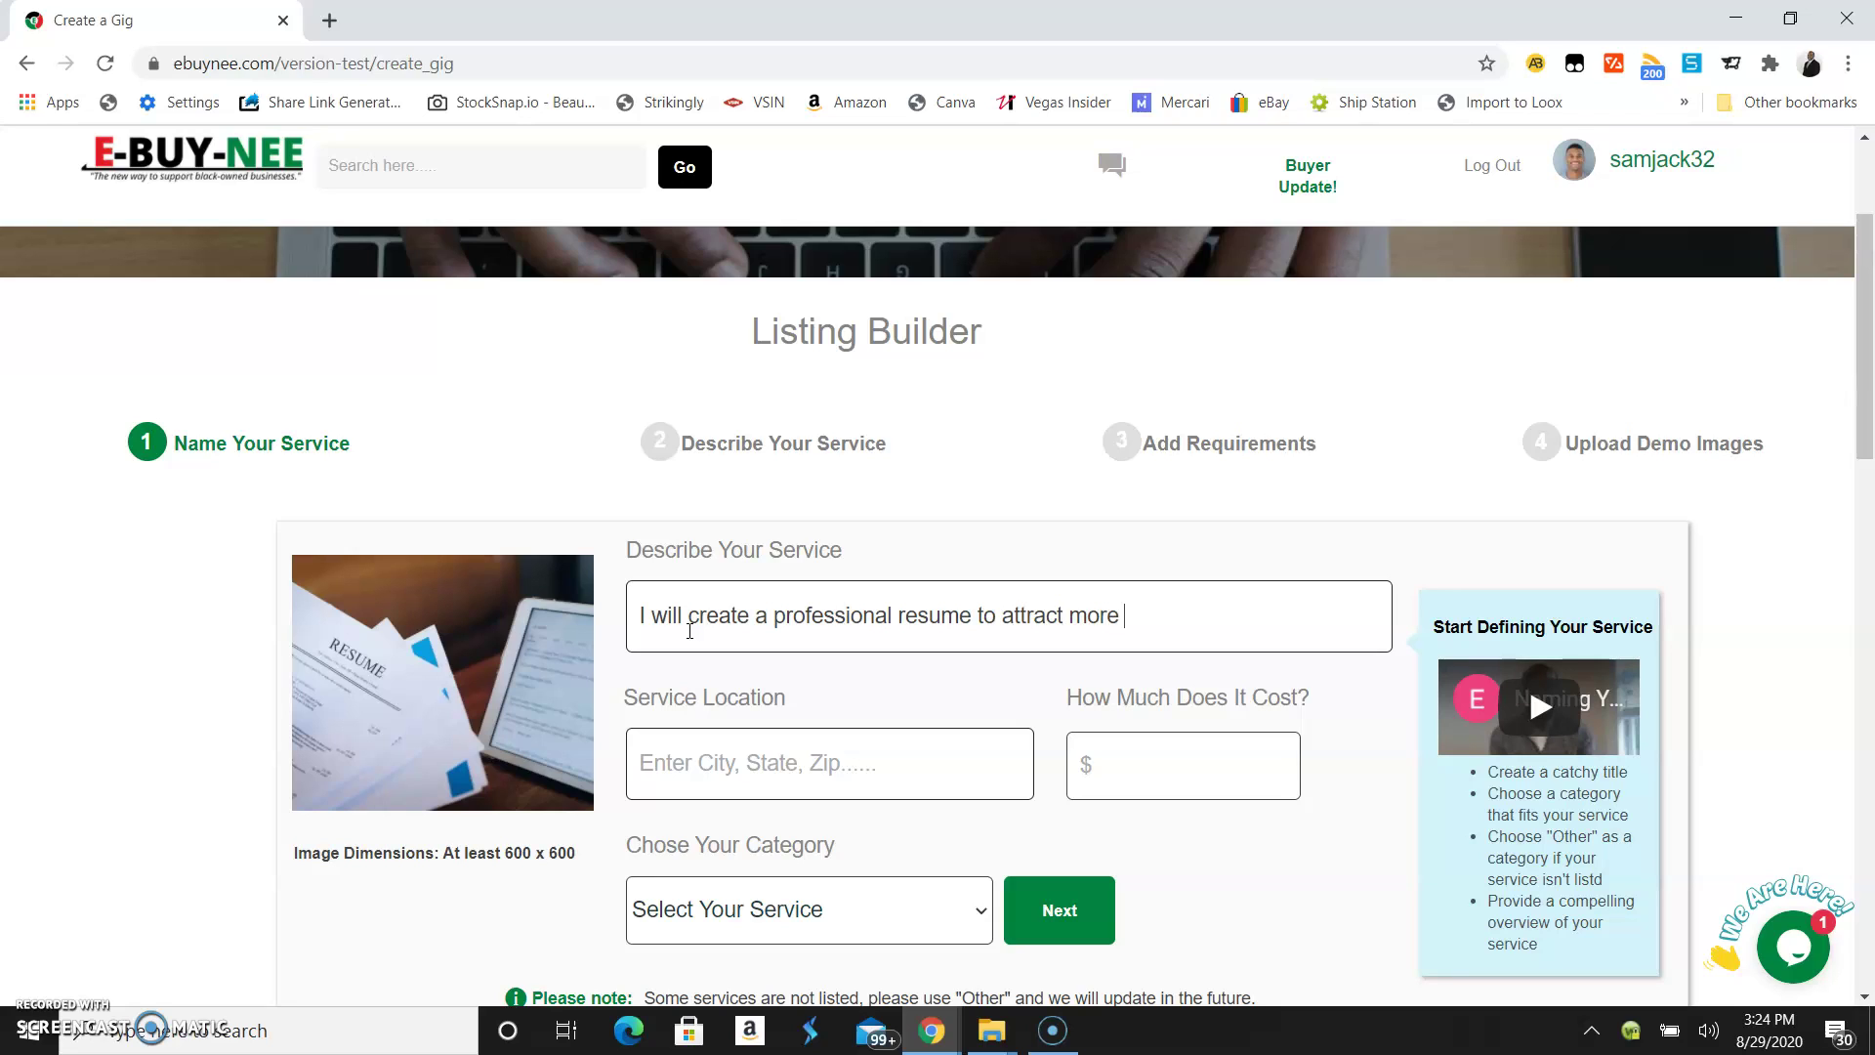
text(employers)
- Enter the city, state and ZIP code as the service location and set the cost to 50 dollars
click(722, 767)
text(Charlotte NC 28273)
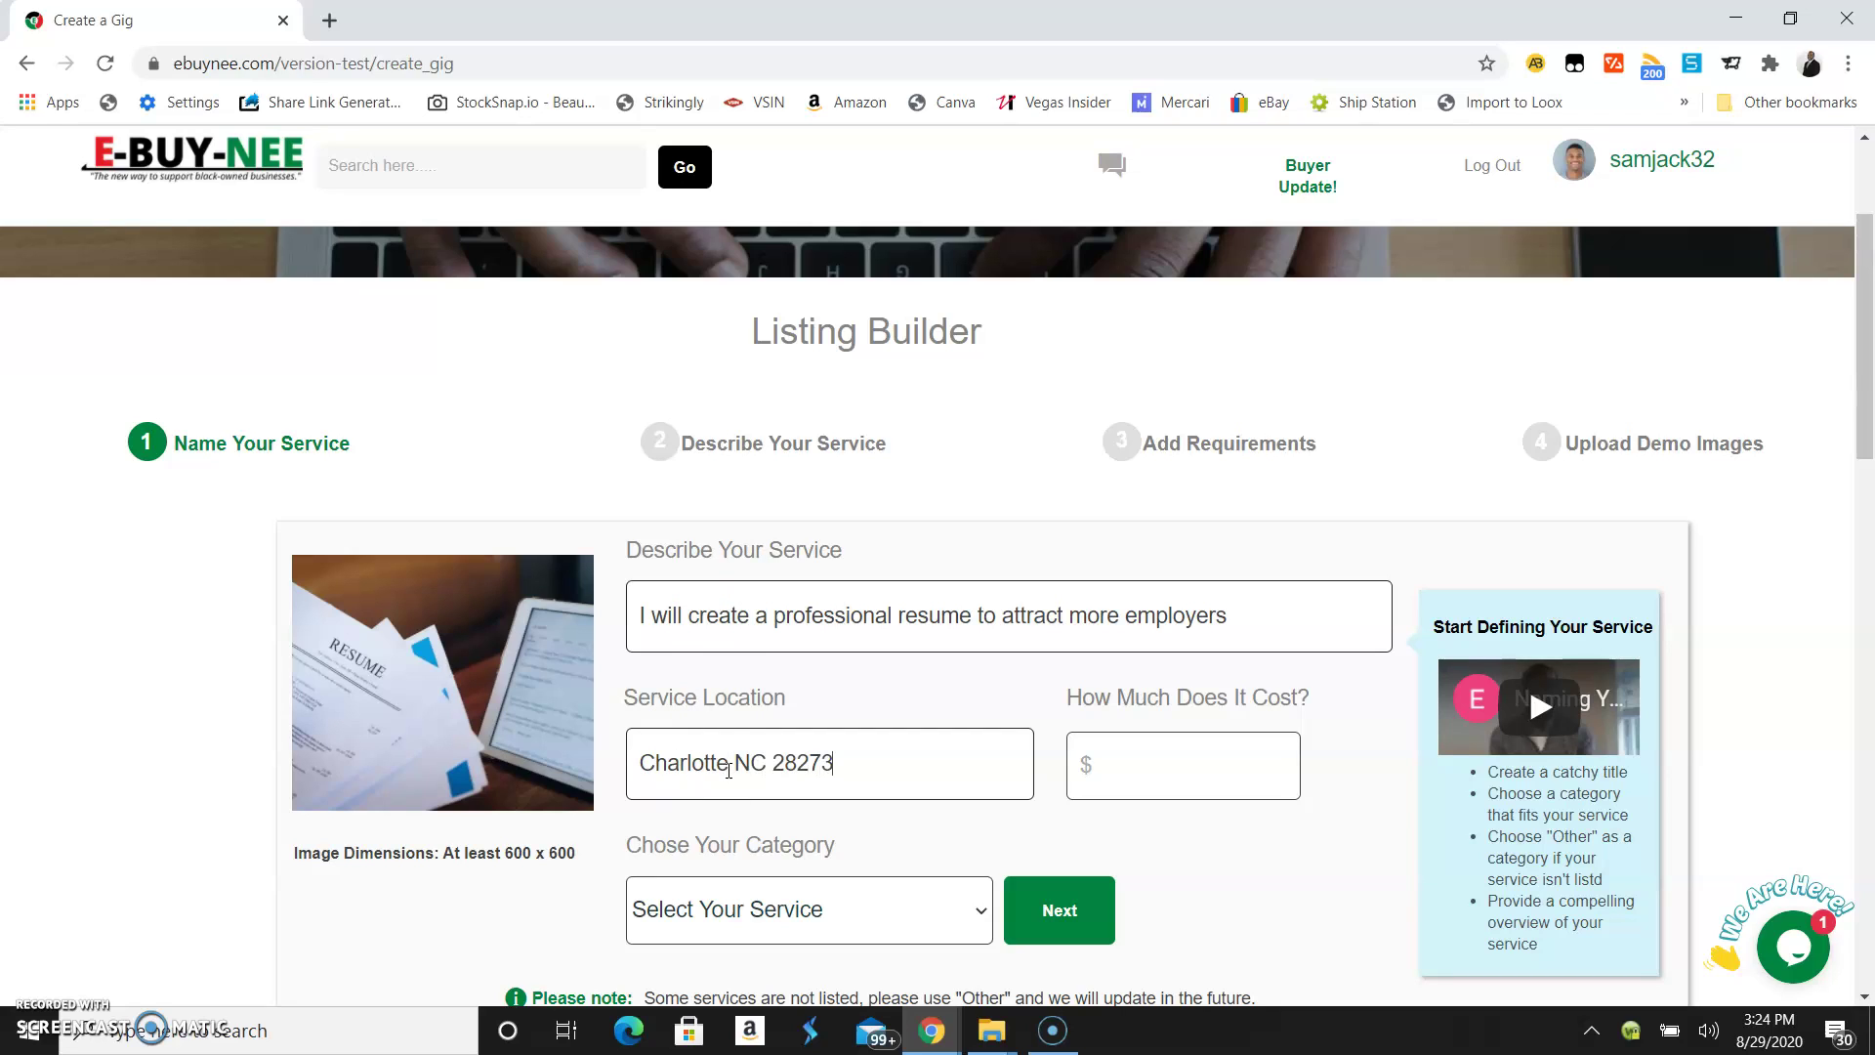
click(1234, 770)
scroll(1235, 770, down, 1)
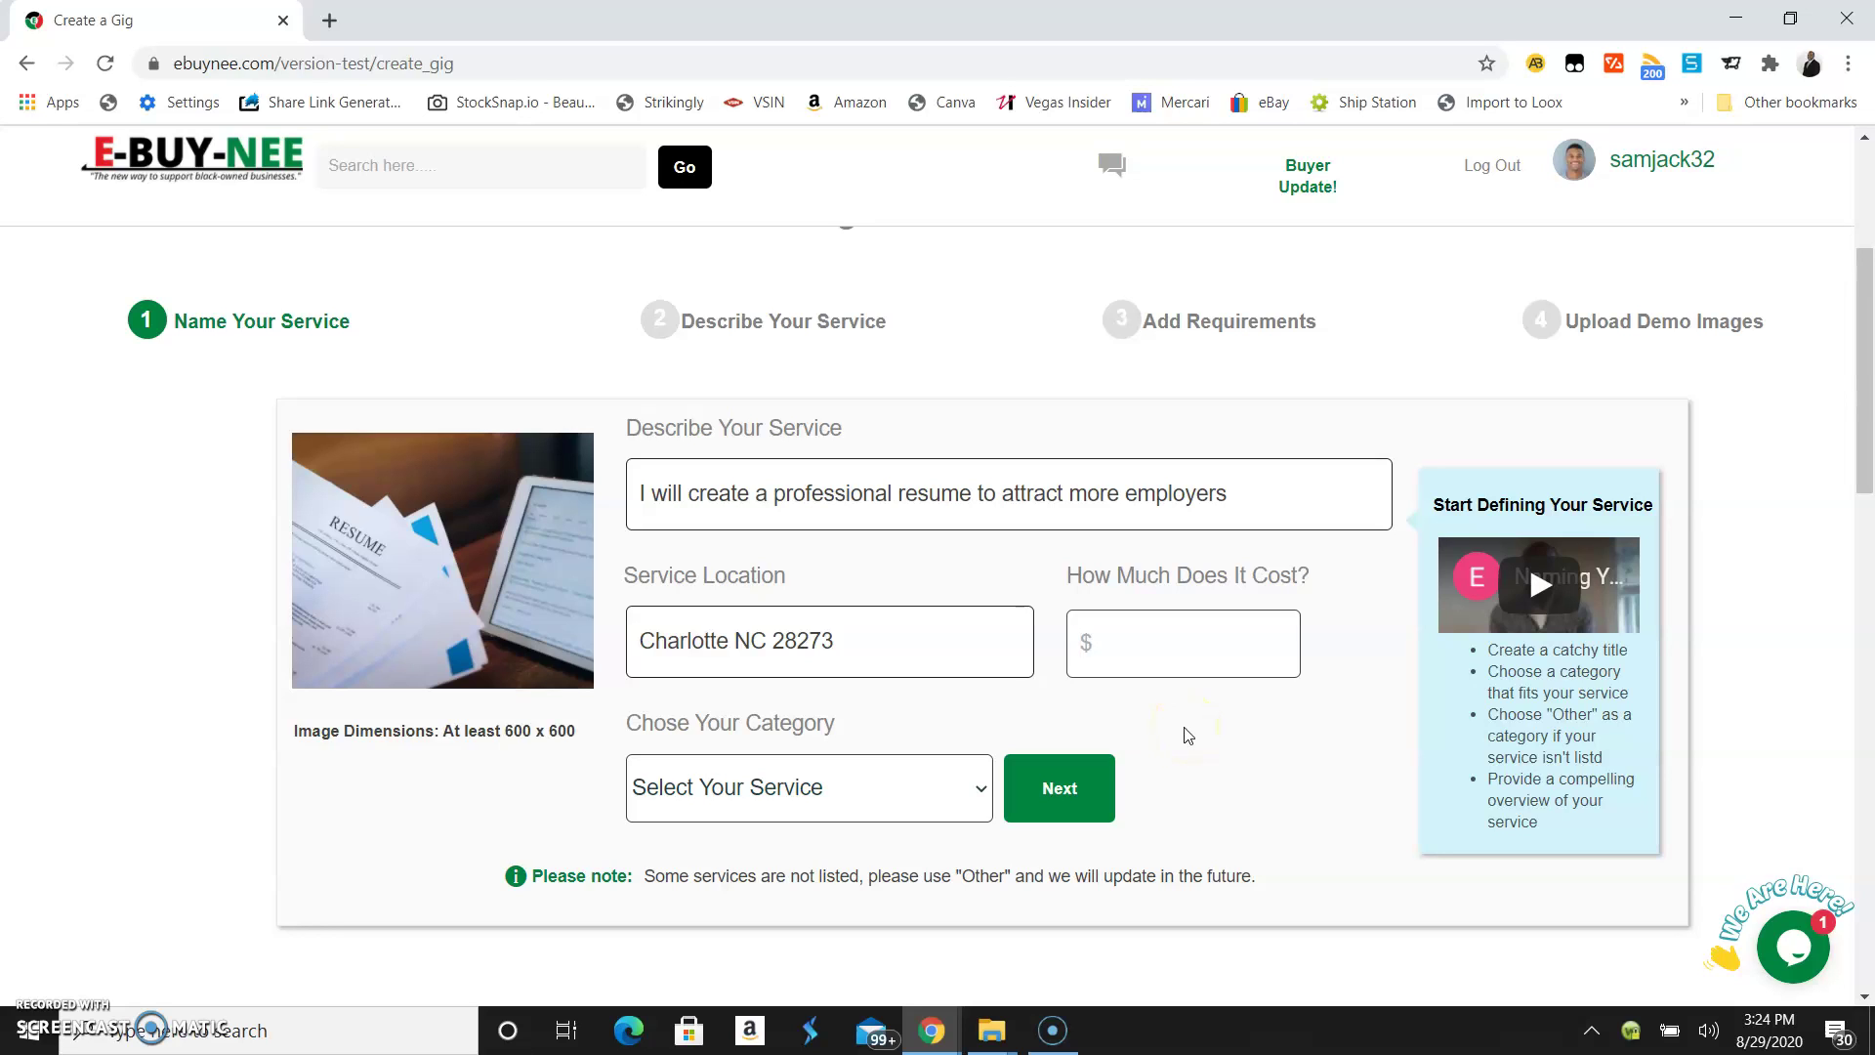
text(50)
scroll(1163, 736, down, 1)
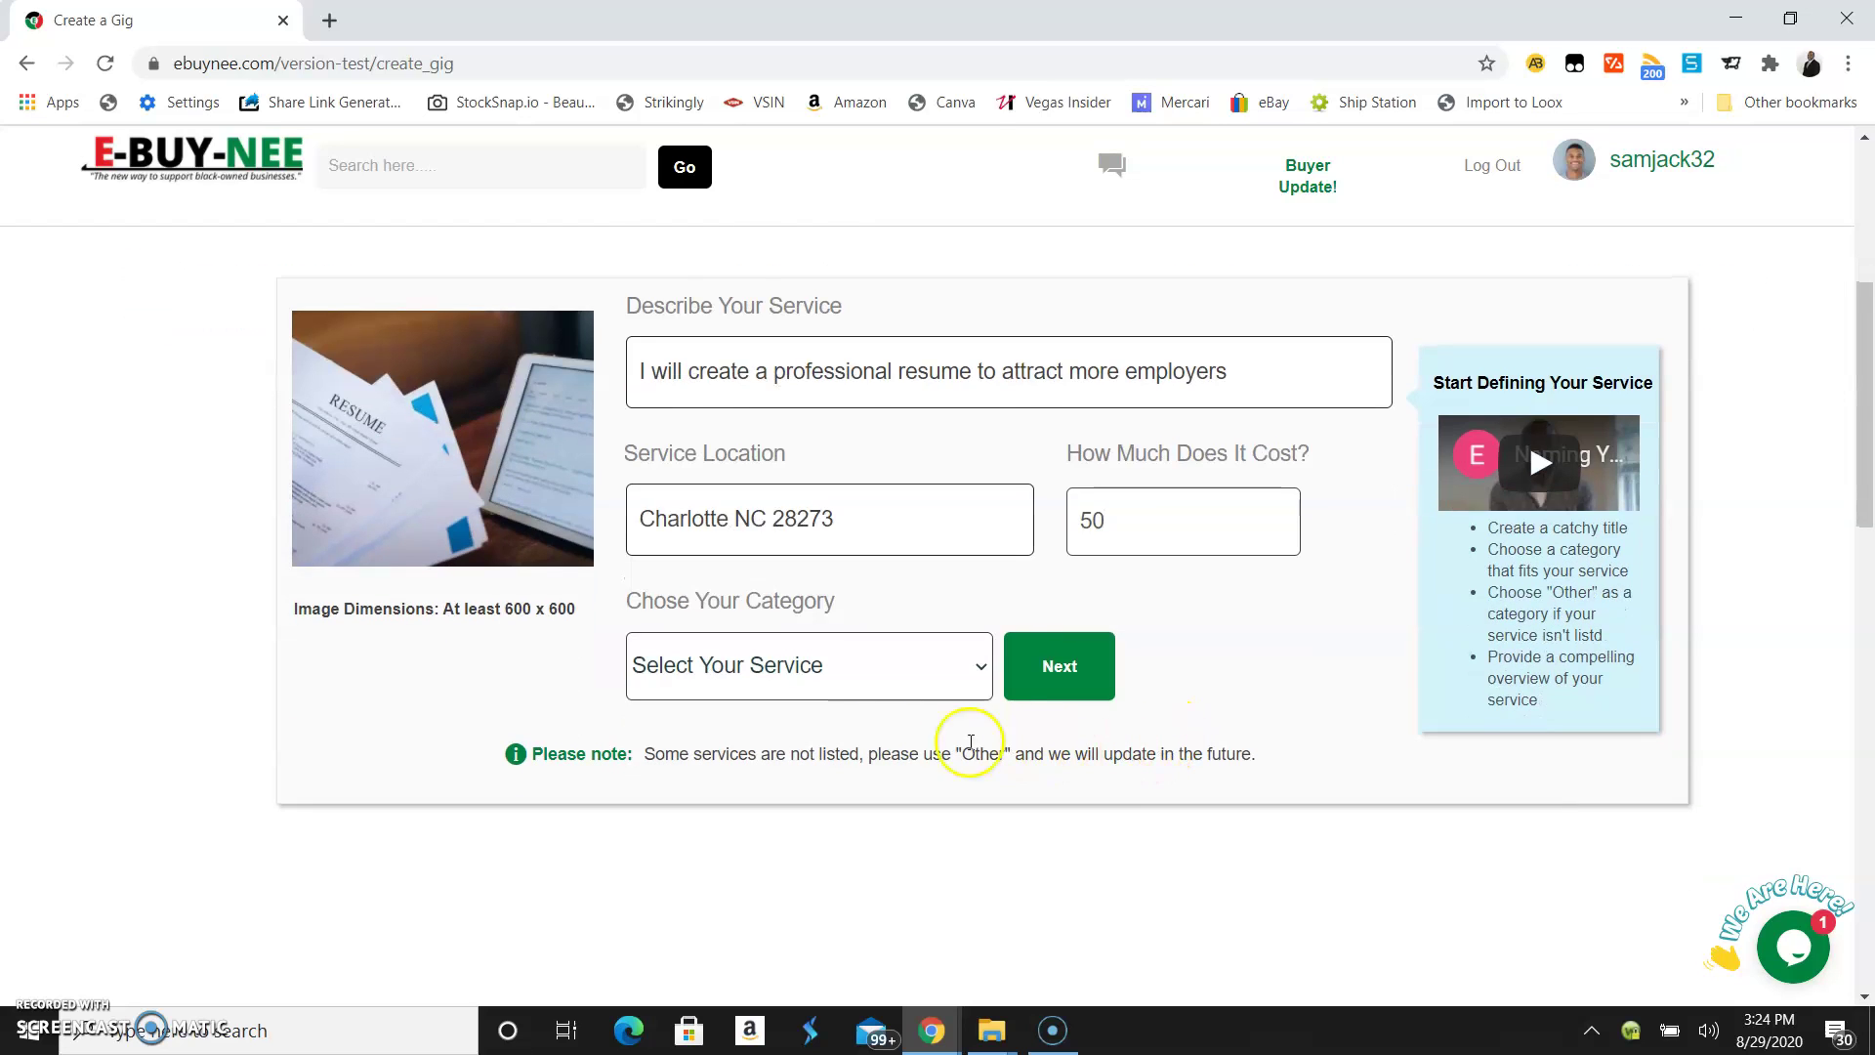
- Choose Resume Writing as the service category and continue to the description section, dismissing the alert
click(882, 683)
key(r)
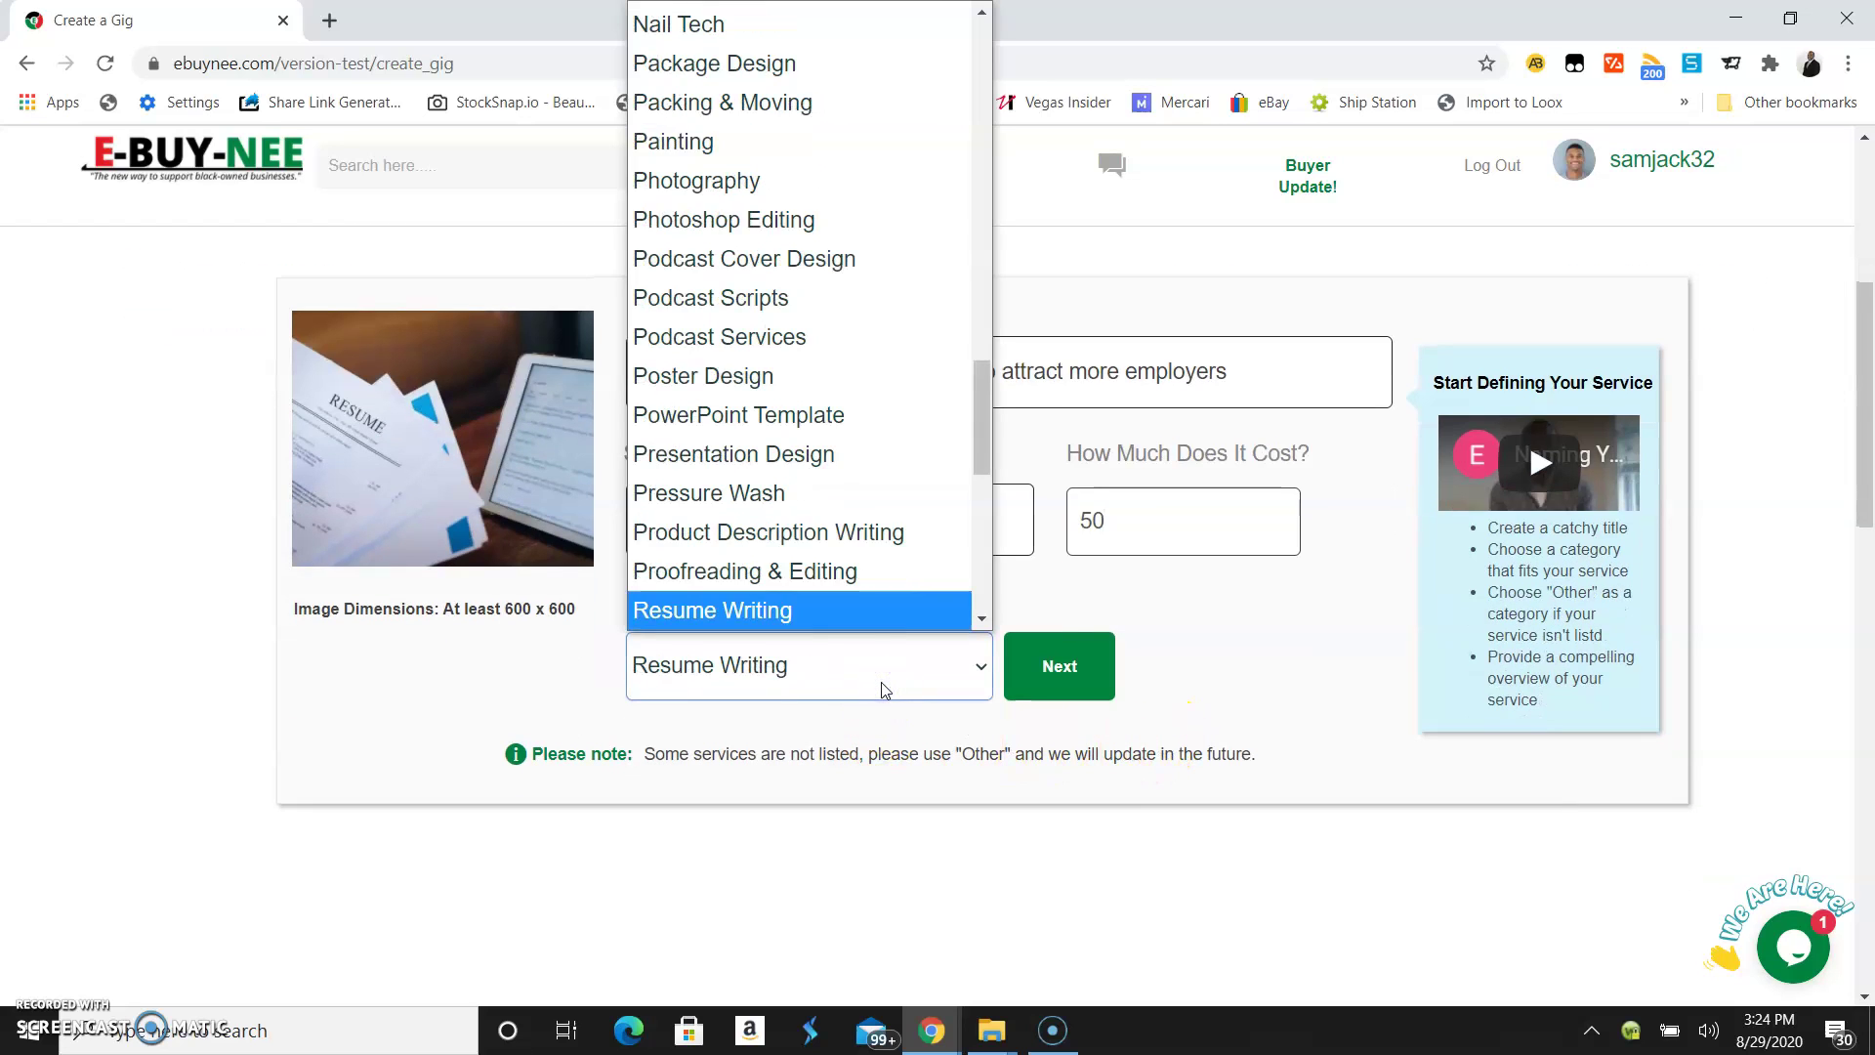
scroll(774, 611, down, 1)
click(731, 539)
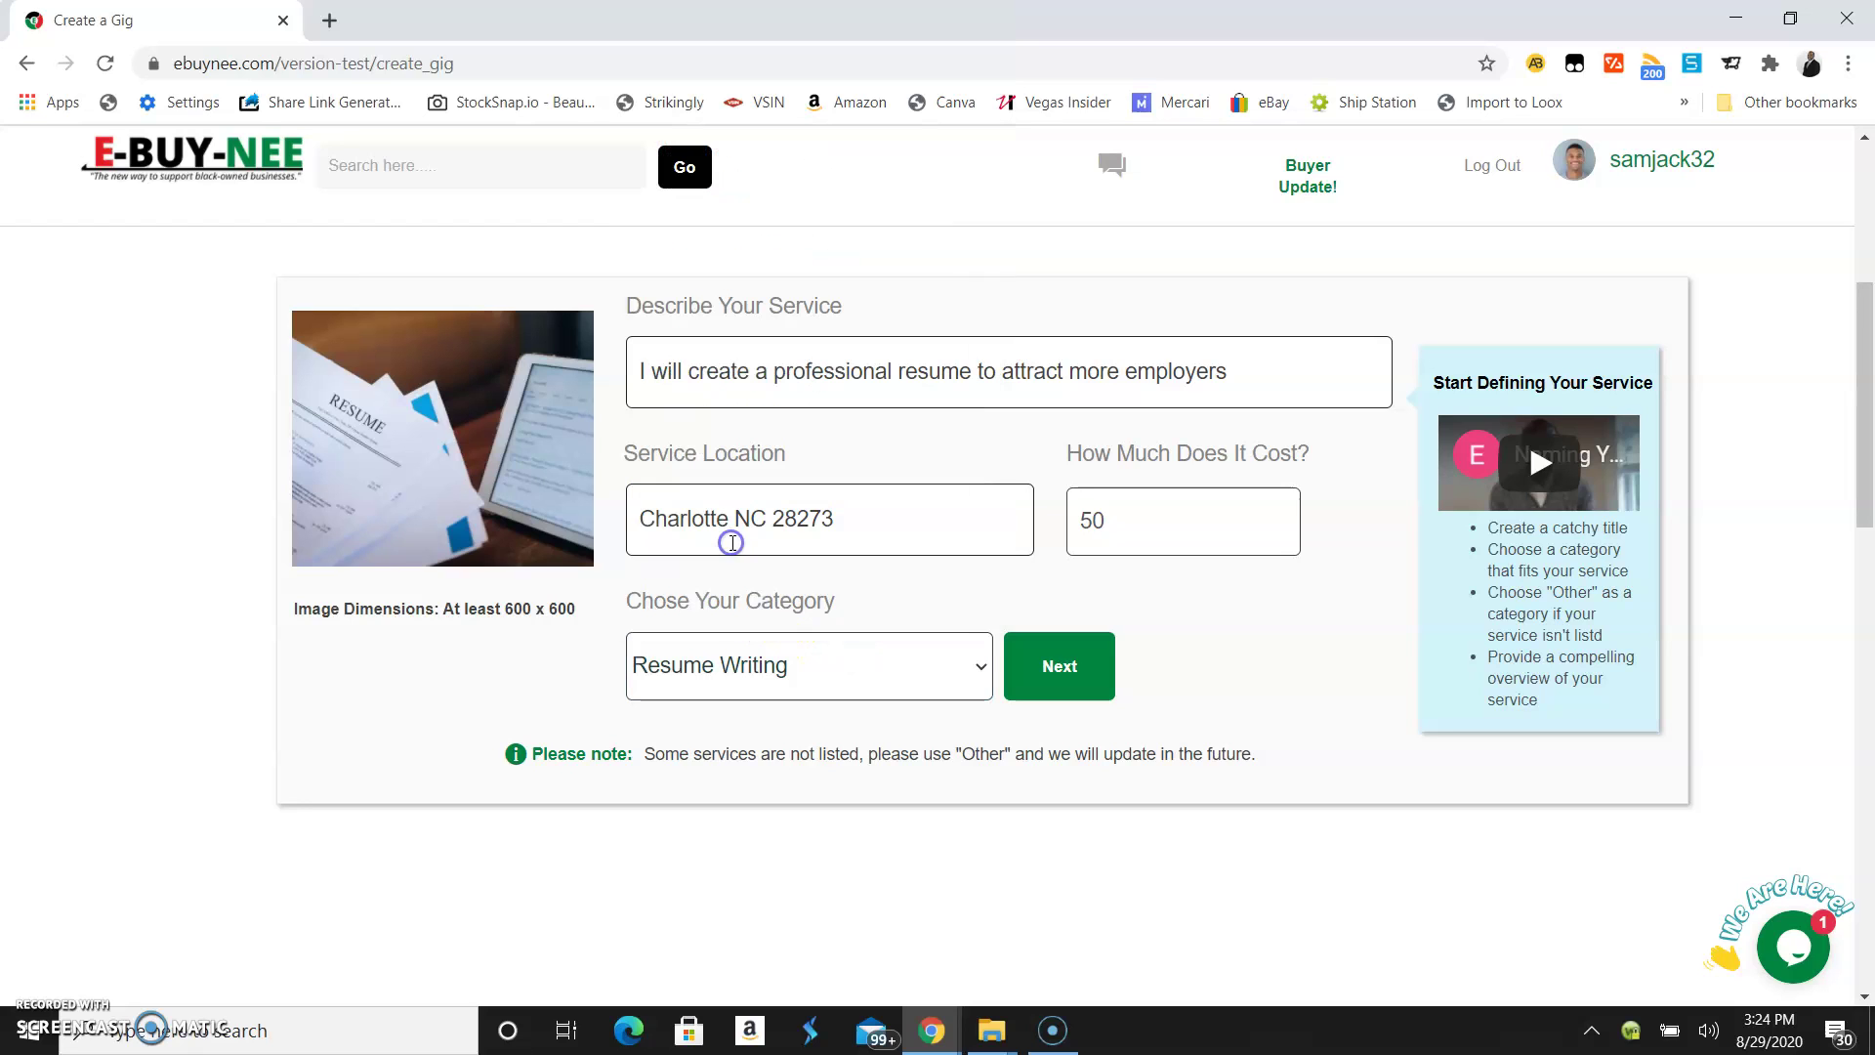
scroll(1050, 732, down, 1)
click(1057, 539)
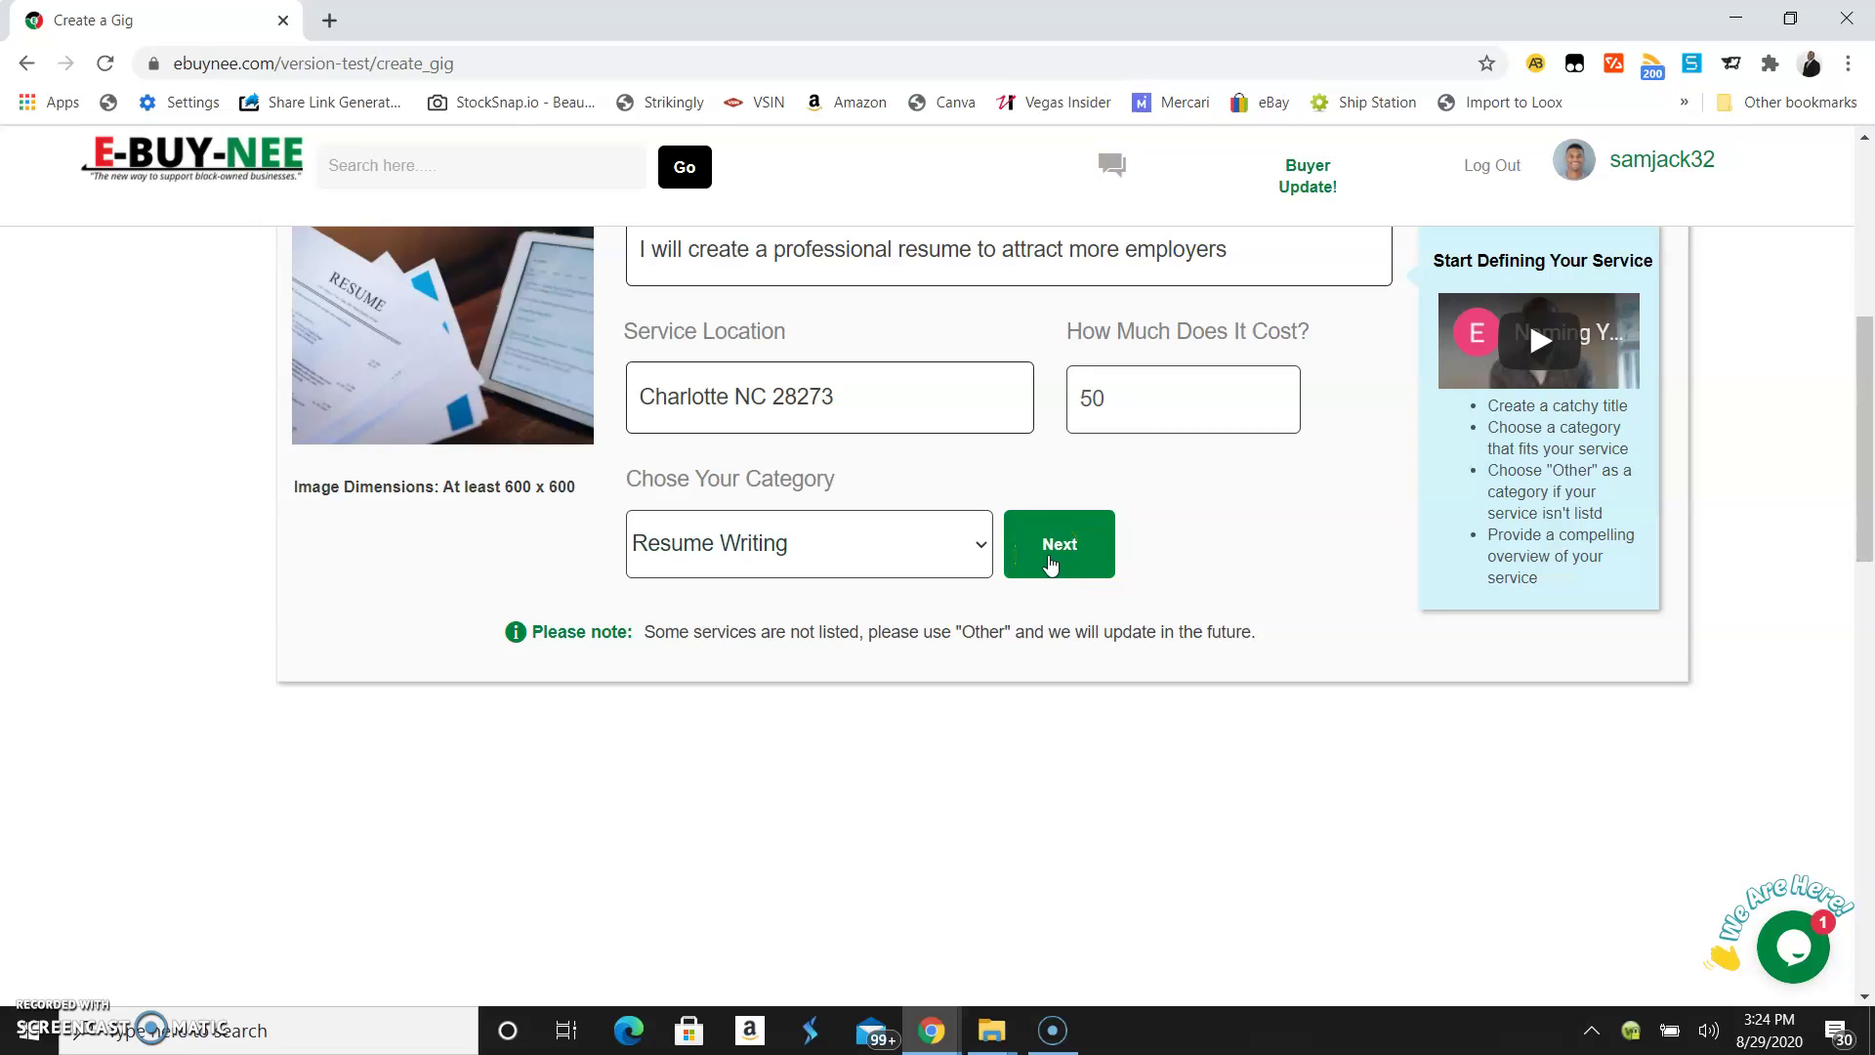
click(1058, 553)
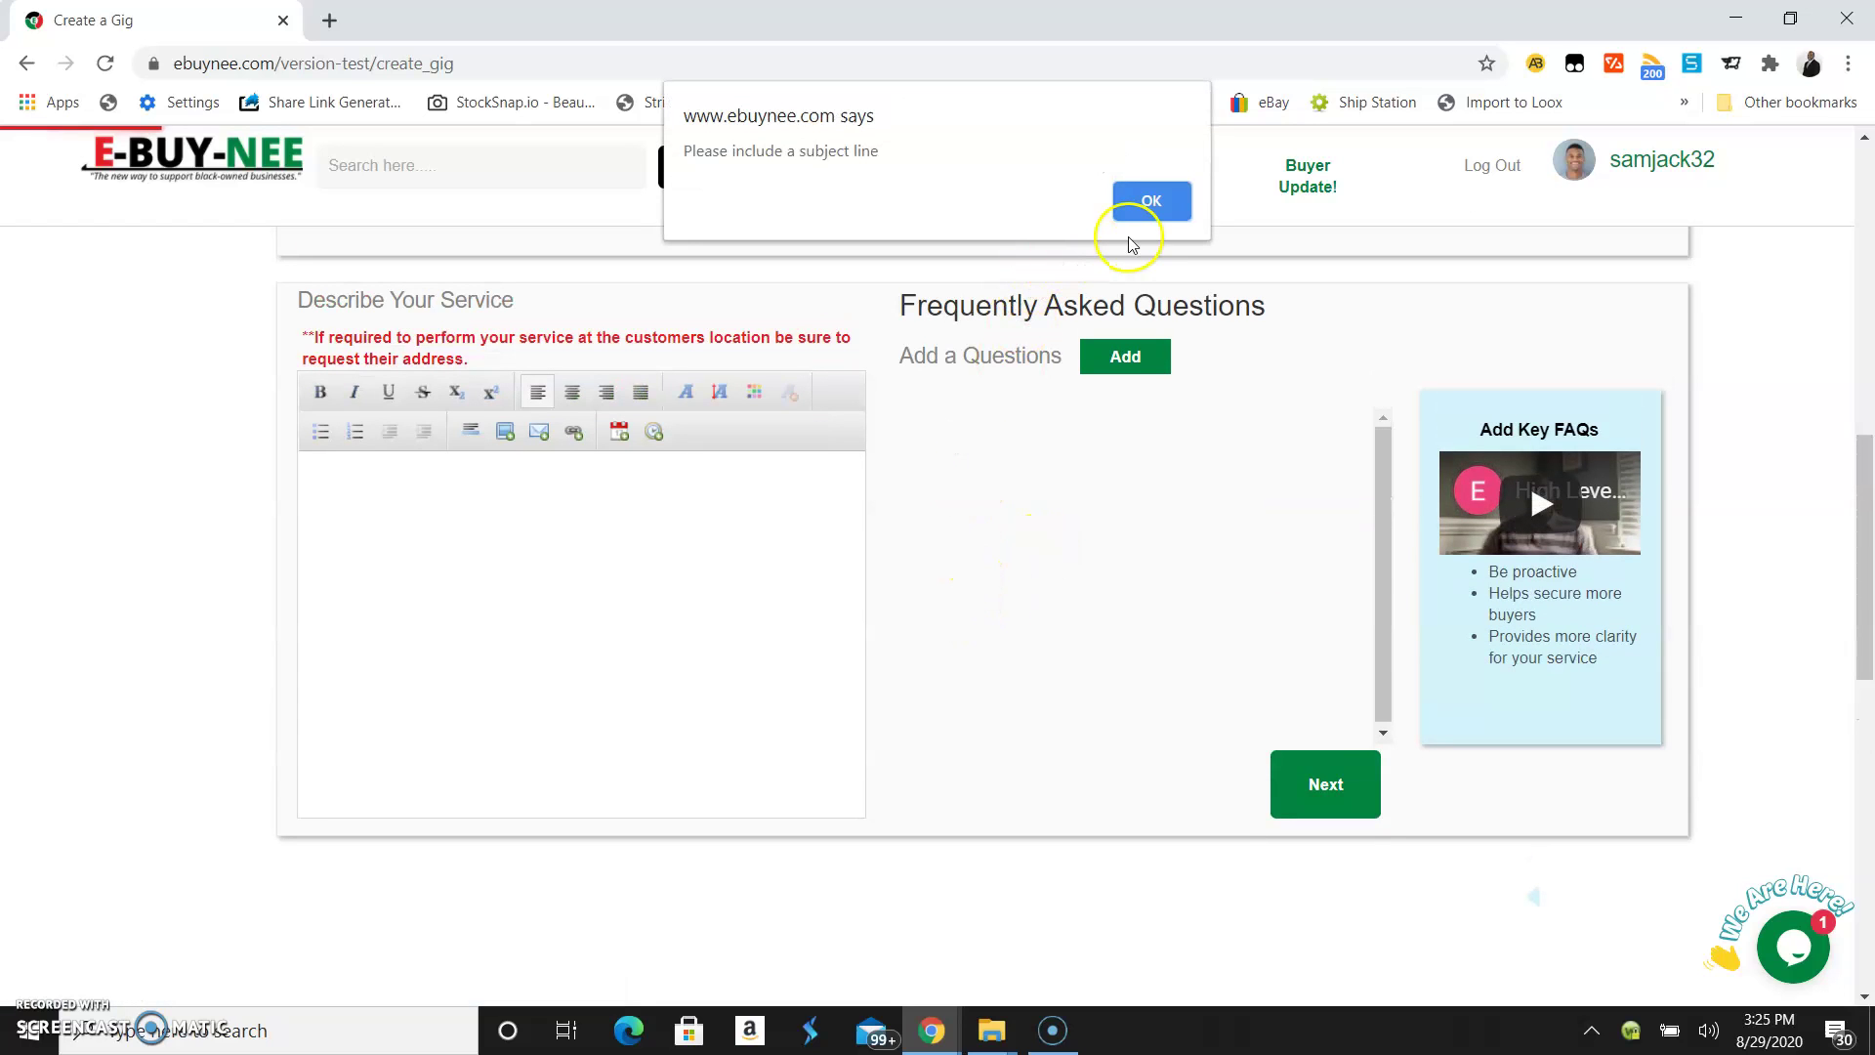
click(1153, 210)
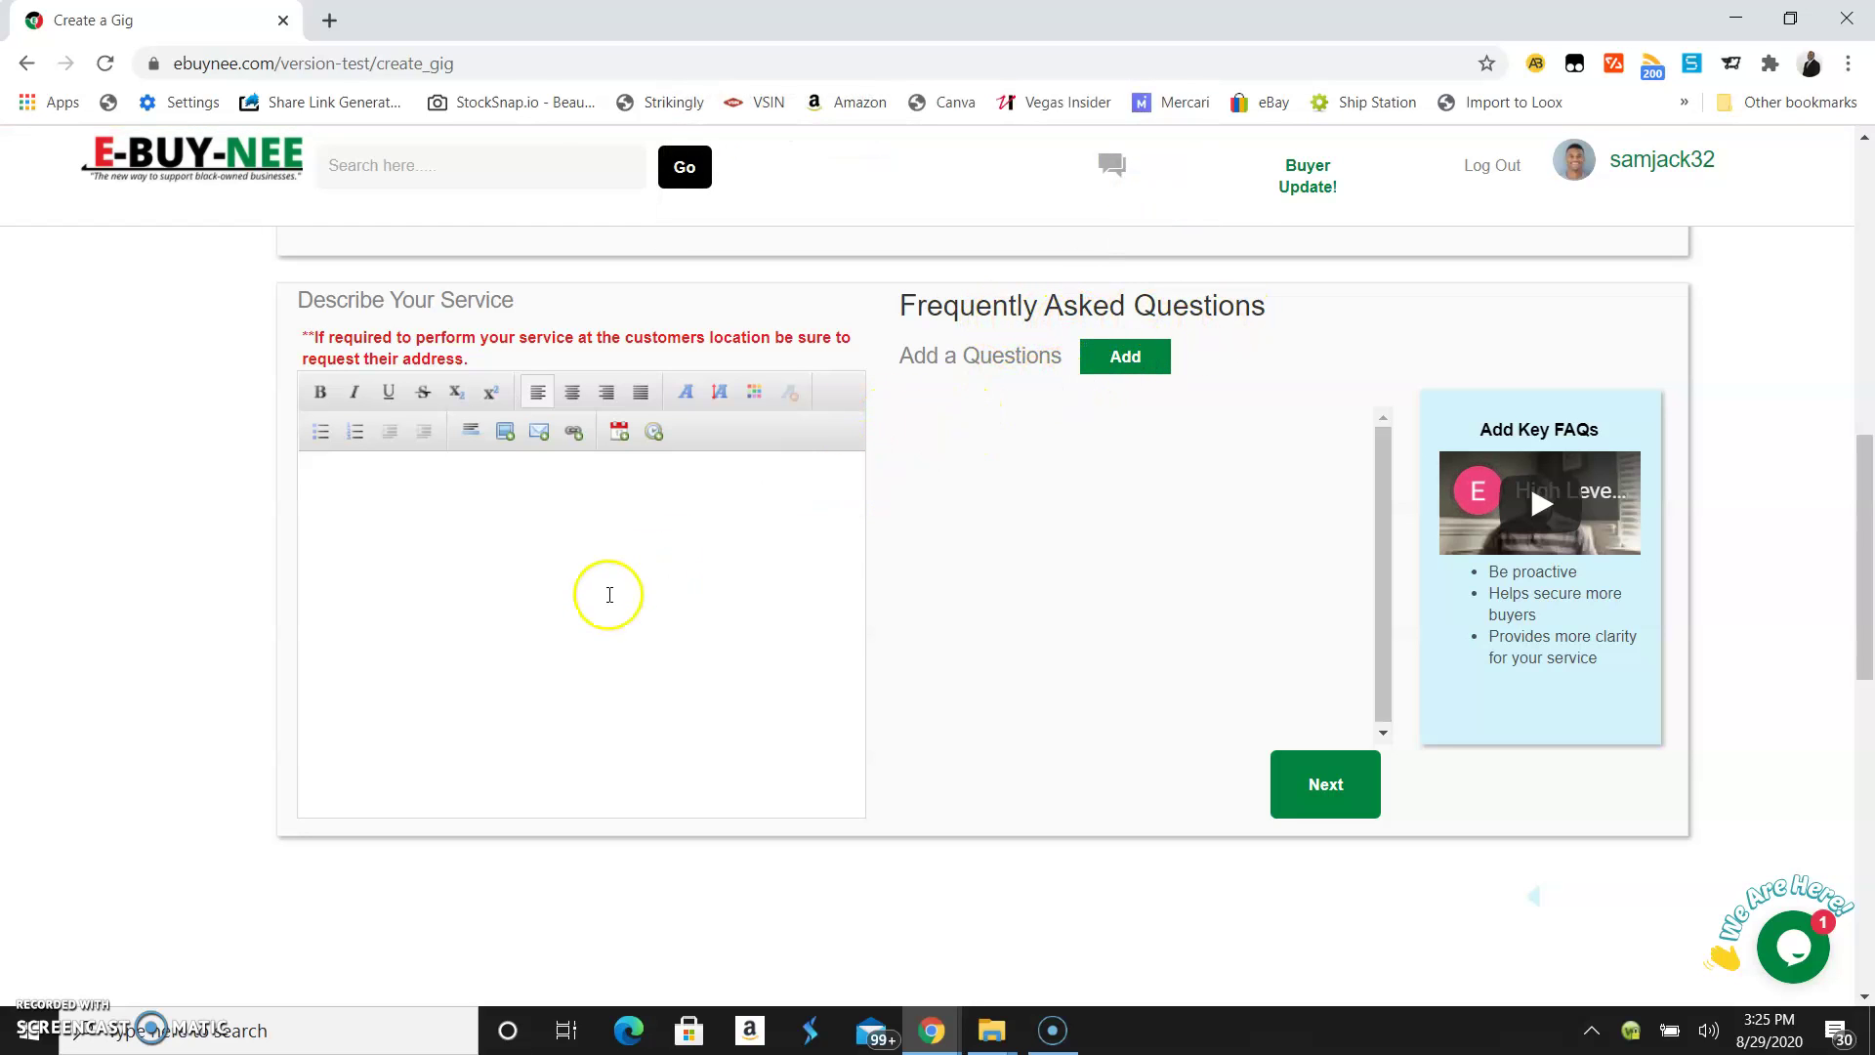
- Begin the service description with "I have over 20+ years in Corporate America working in Fortune 500 companies"
click(570, 549)
text(I have over 20 + y)
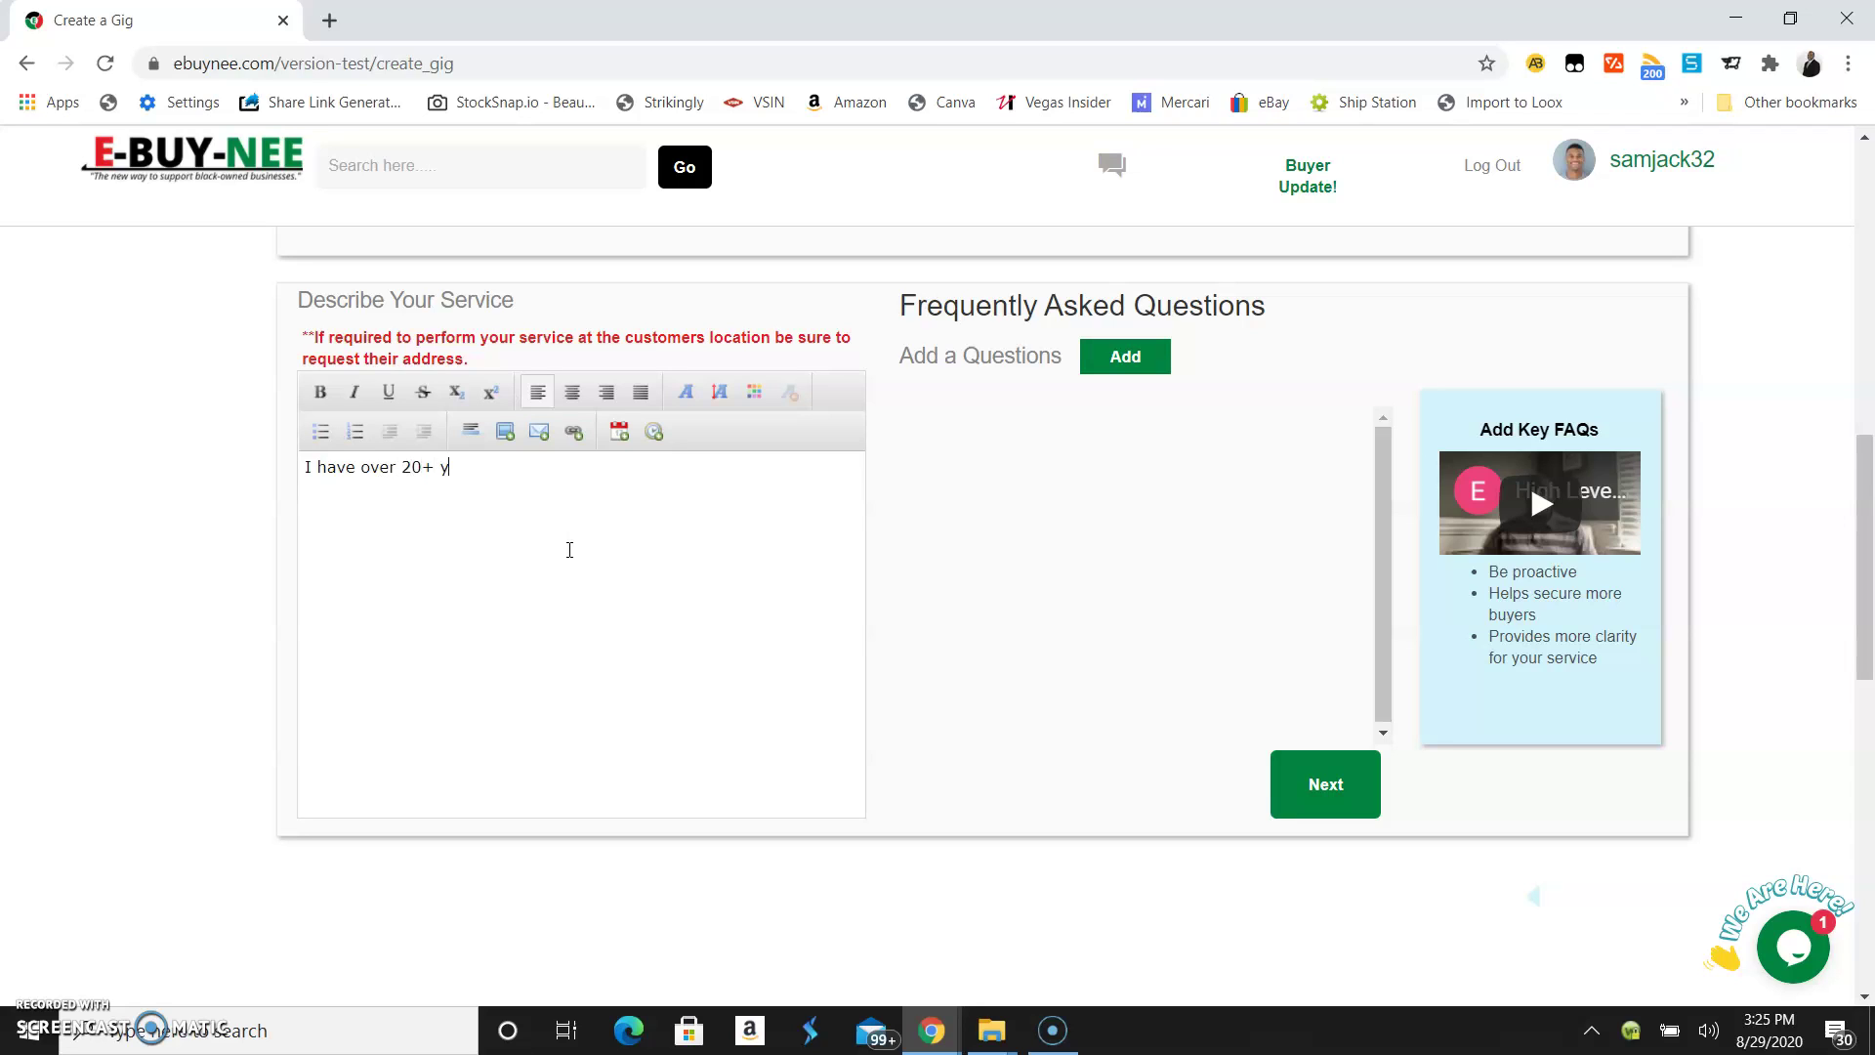
text(ears in Corporate Americ)
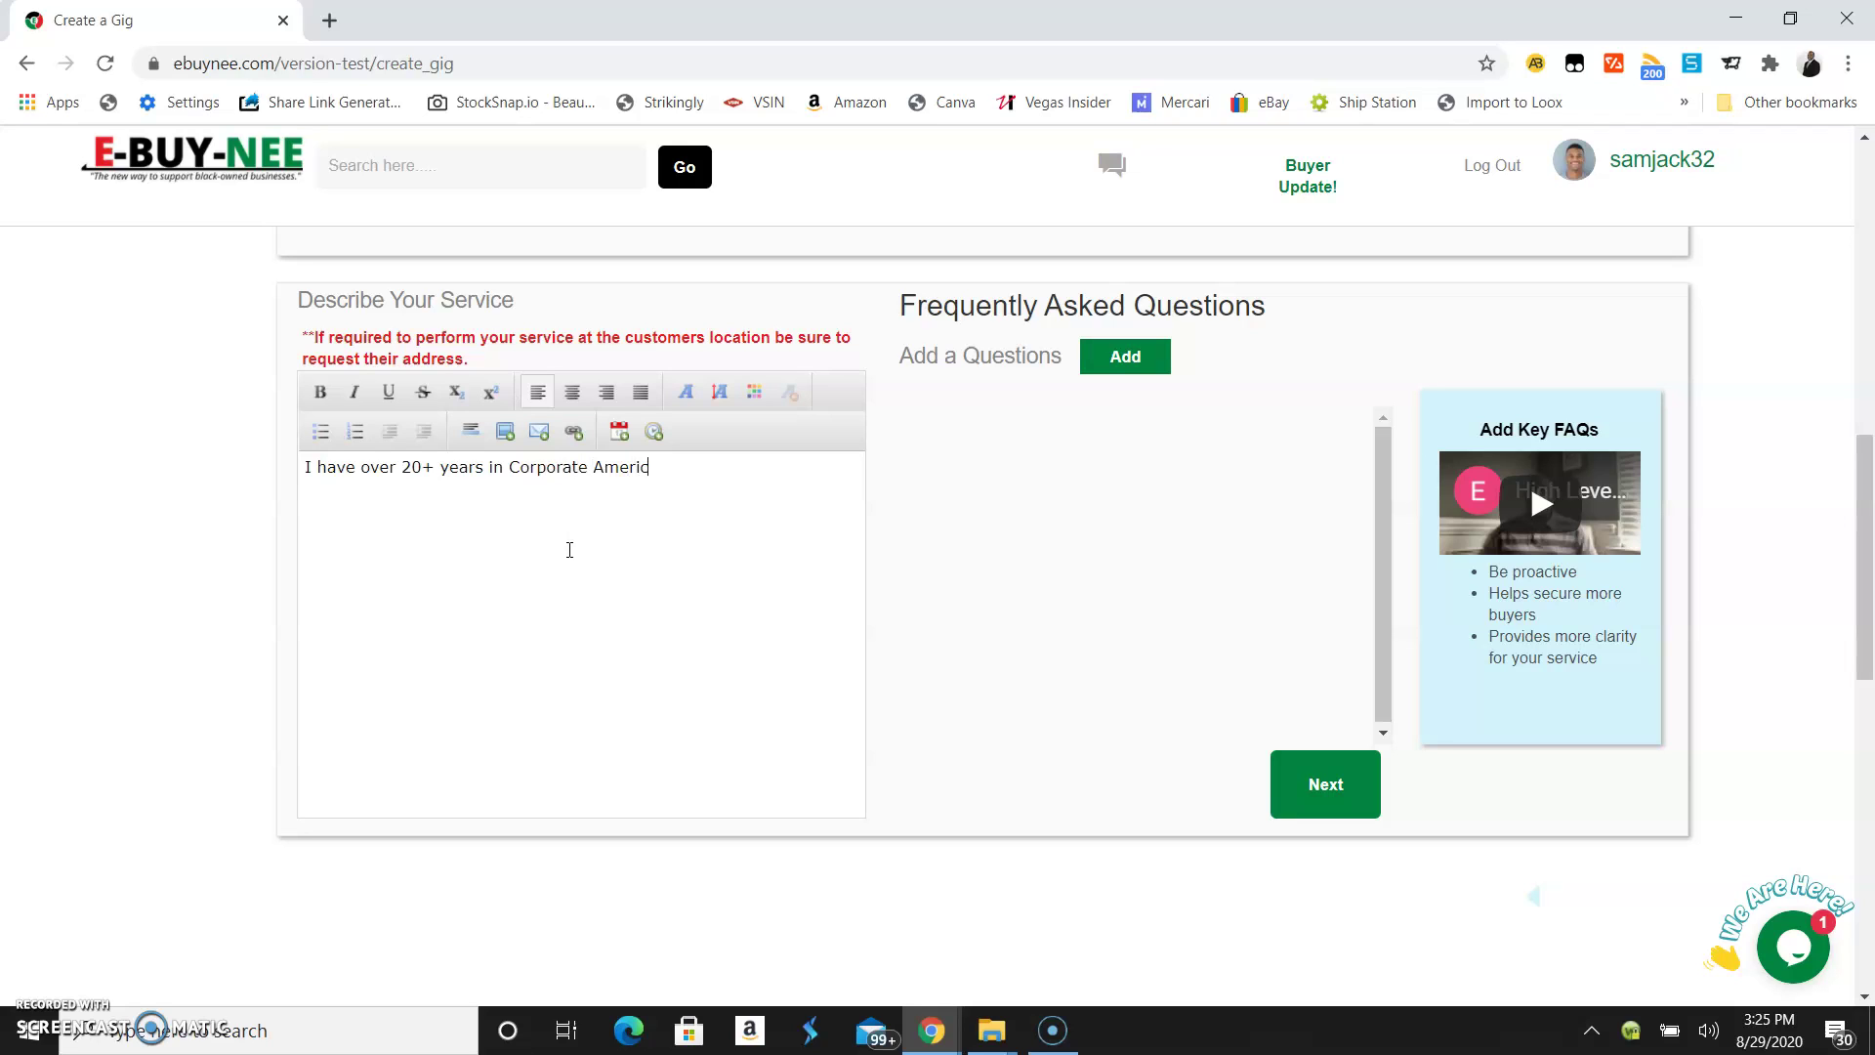
text(a working in Fortune 500 companies)
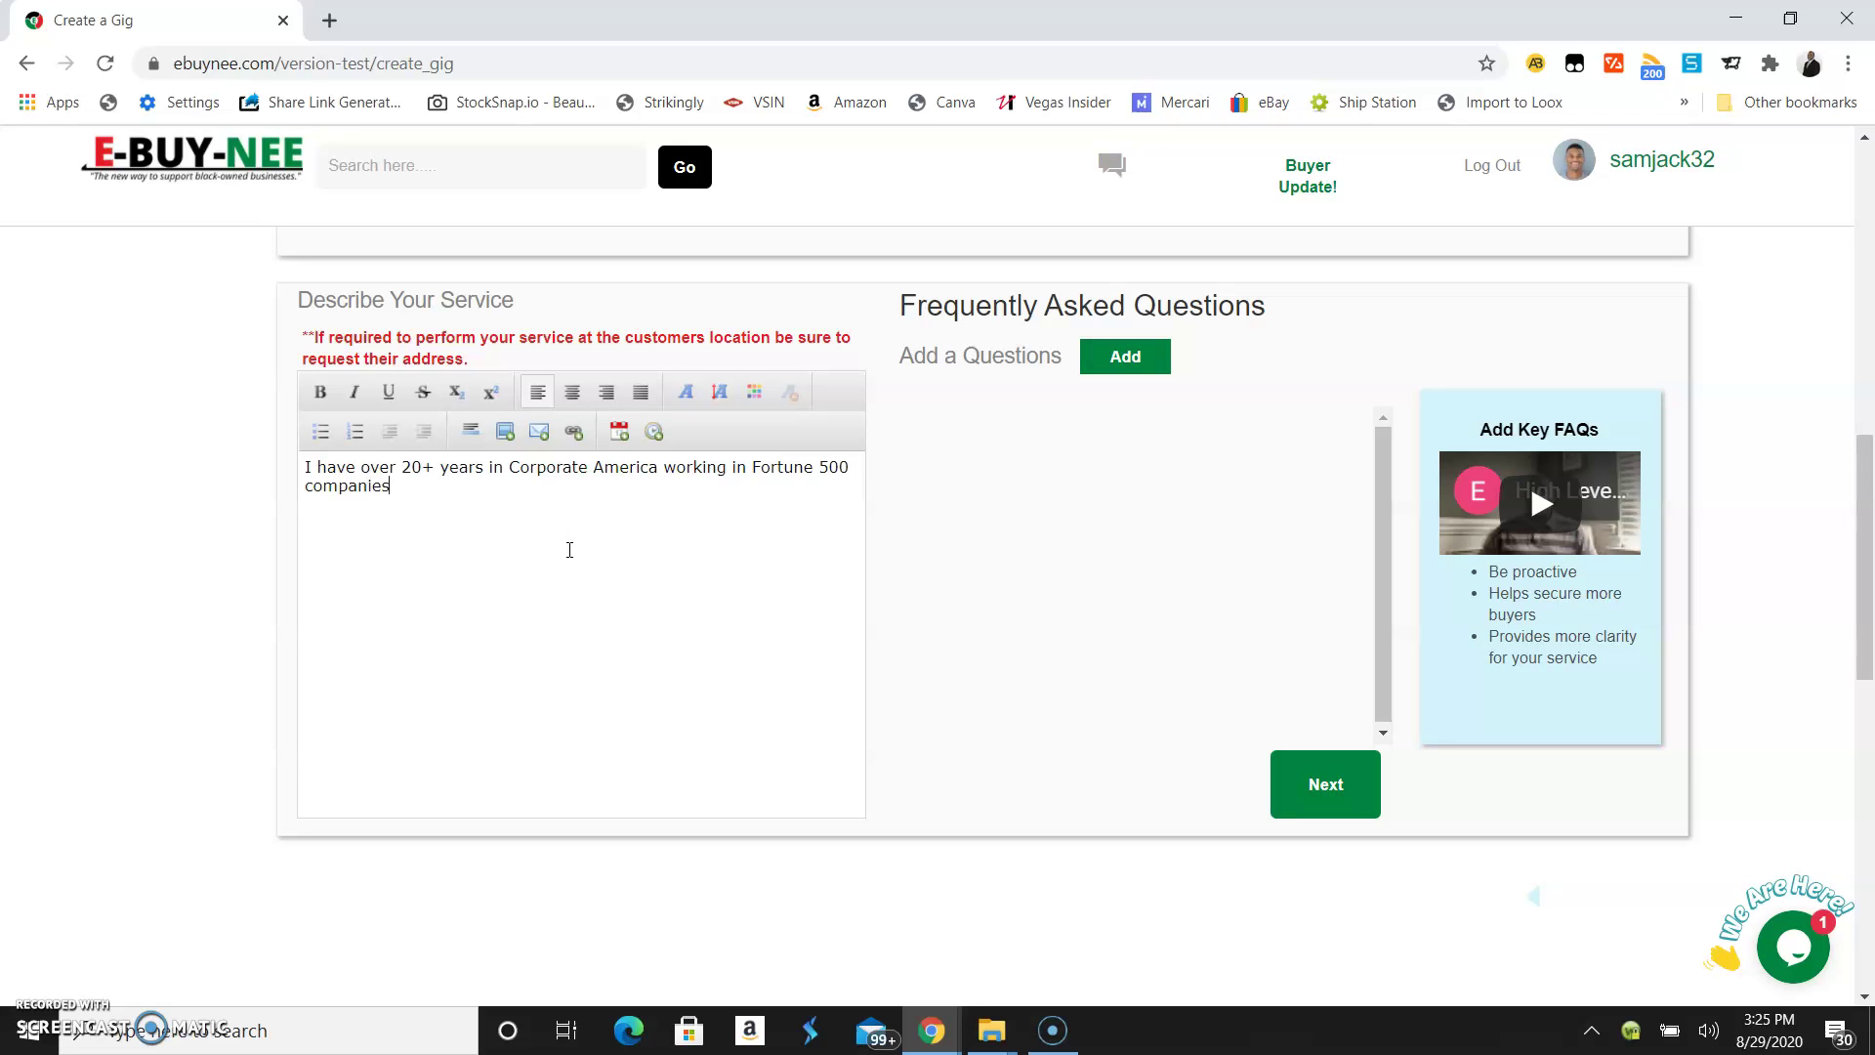
- Continue the description with "15 of those years I have worked in recruiting, reviewing and critiquing resumes. For past 10 years"
text(. 15 of those years I have work)
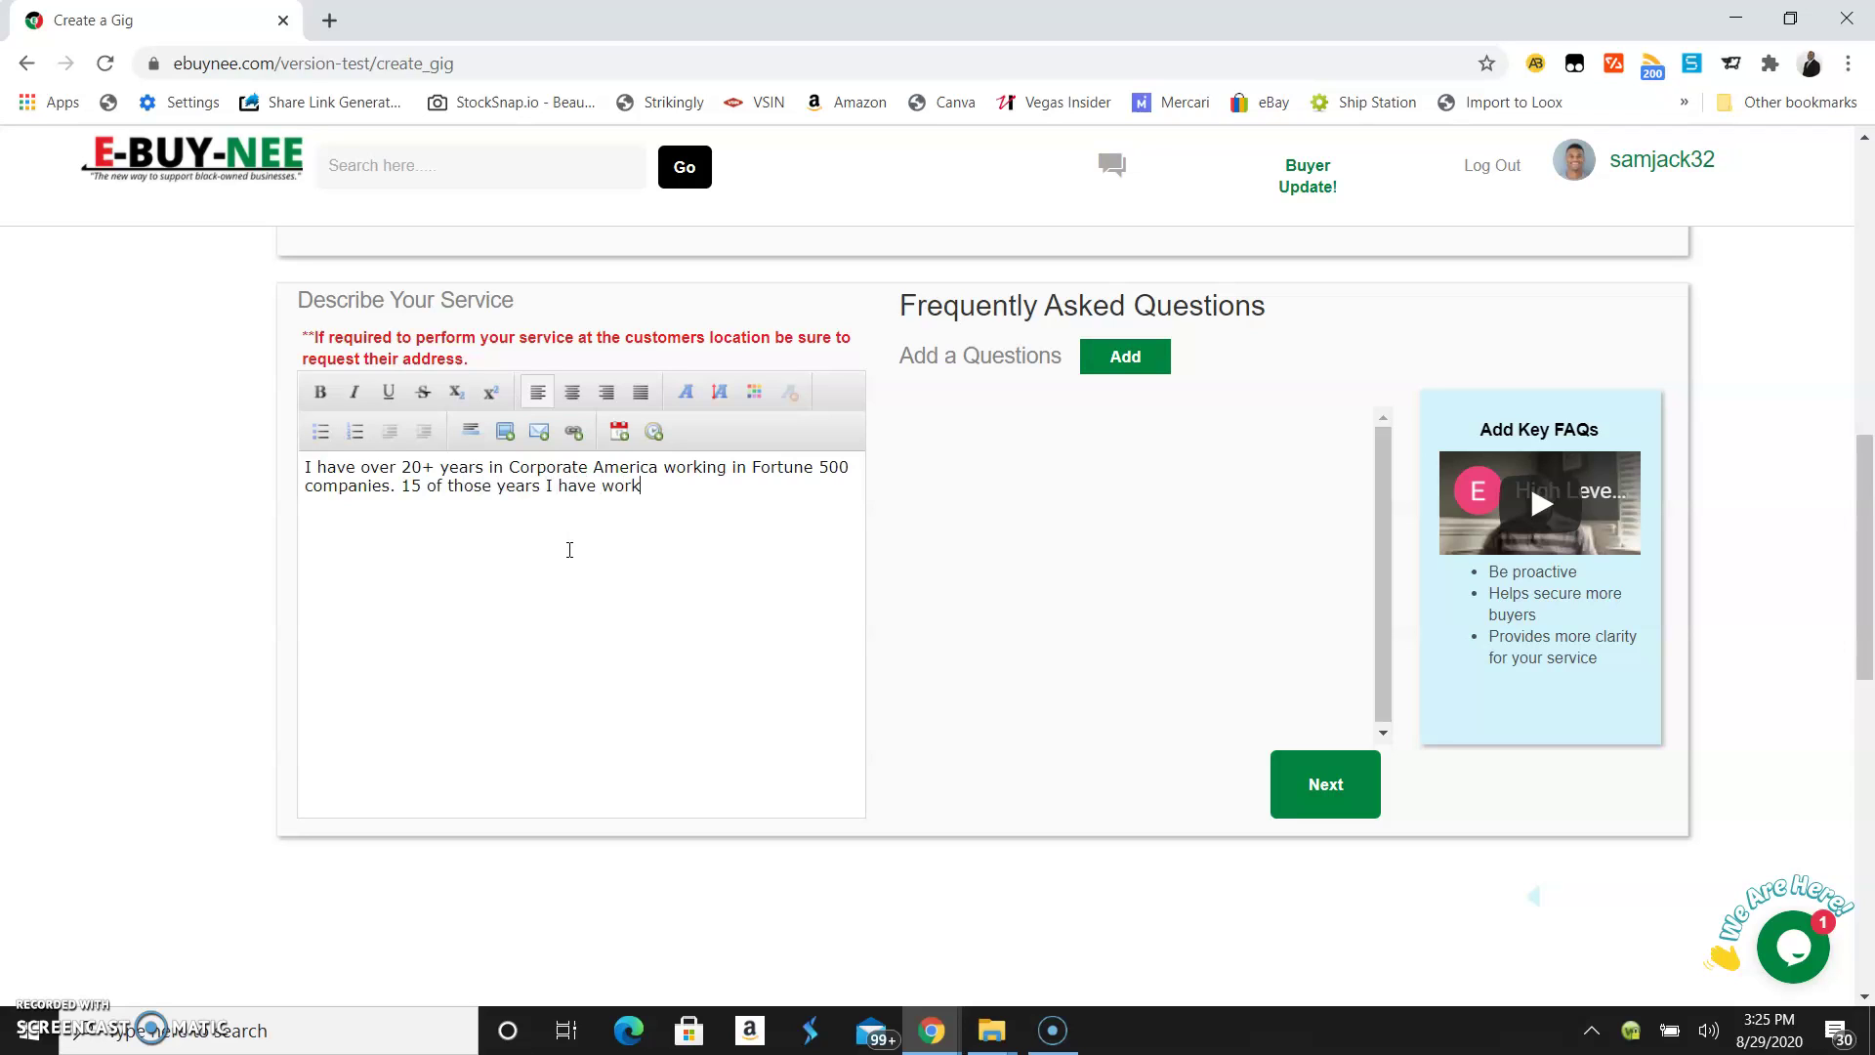
text(ed in recruitin)
text(g and)
key(BackSpace)
key(BackSpace)
key(BackSpace)
key(BackSpace)
key(BackSpace)
text(, reviewing )
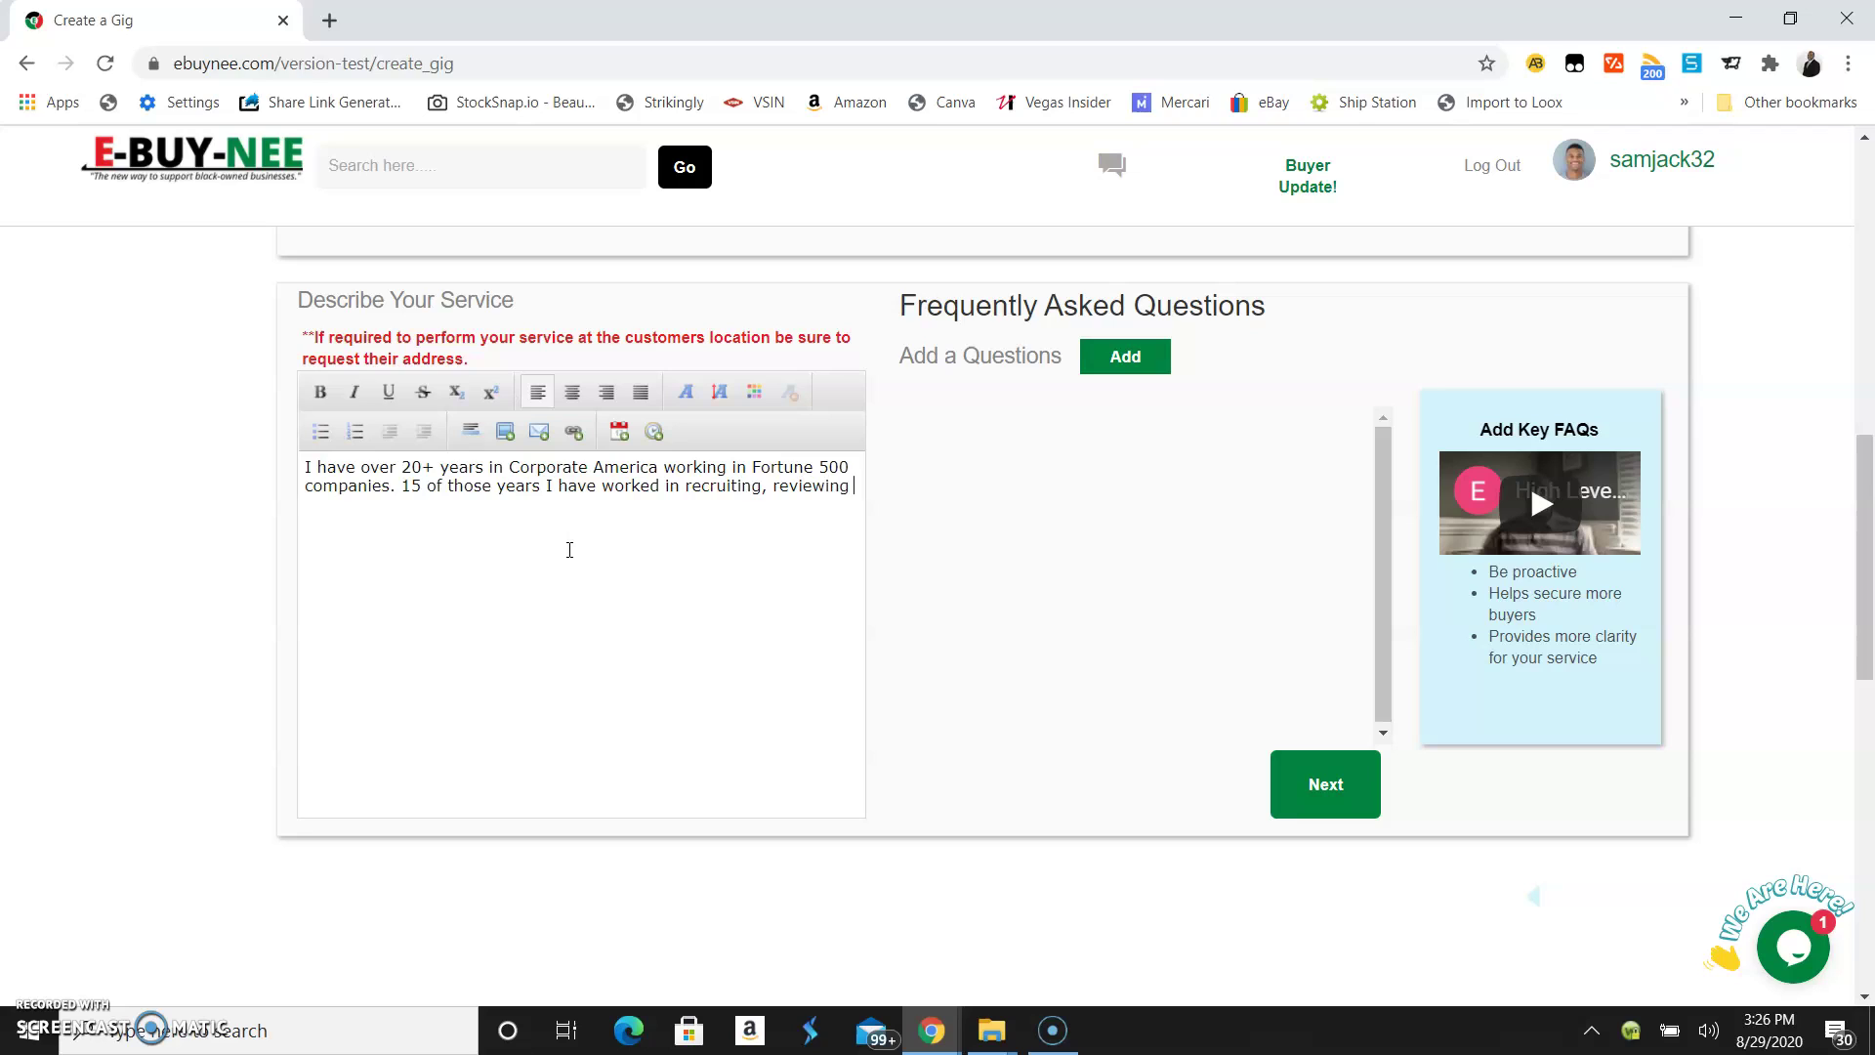
text(and critiquing resumes.)
key(BackSpace)
key(BackSpace)
key(BackSpace)
key(BackSpace)
key(BackSpace)
key(BackSpace)
text(sumes. For past 10 years)
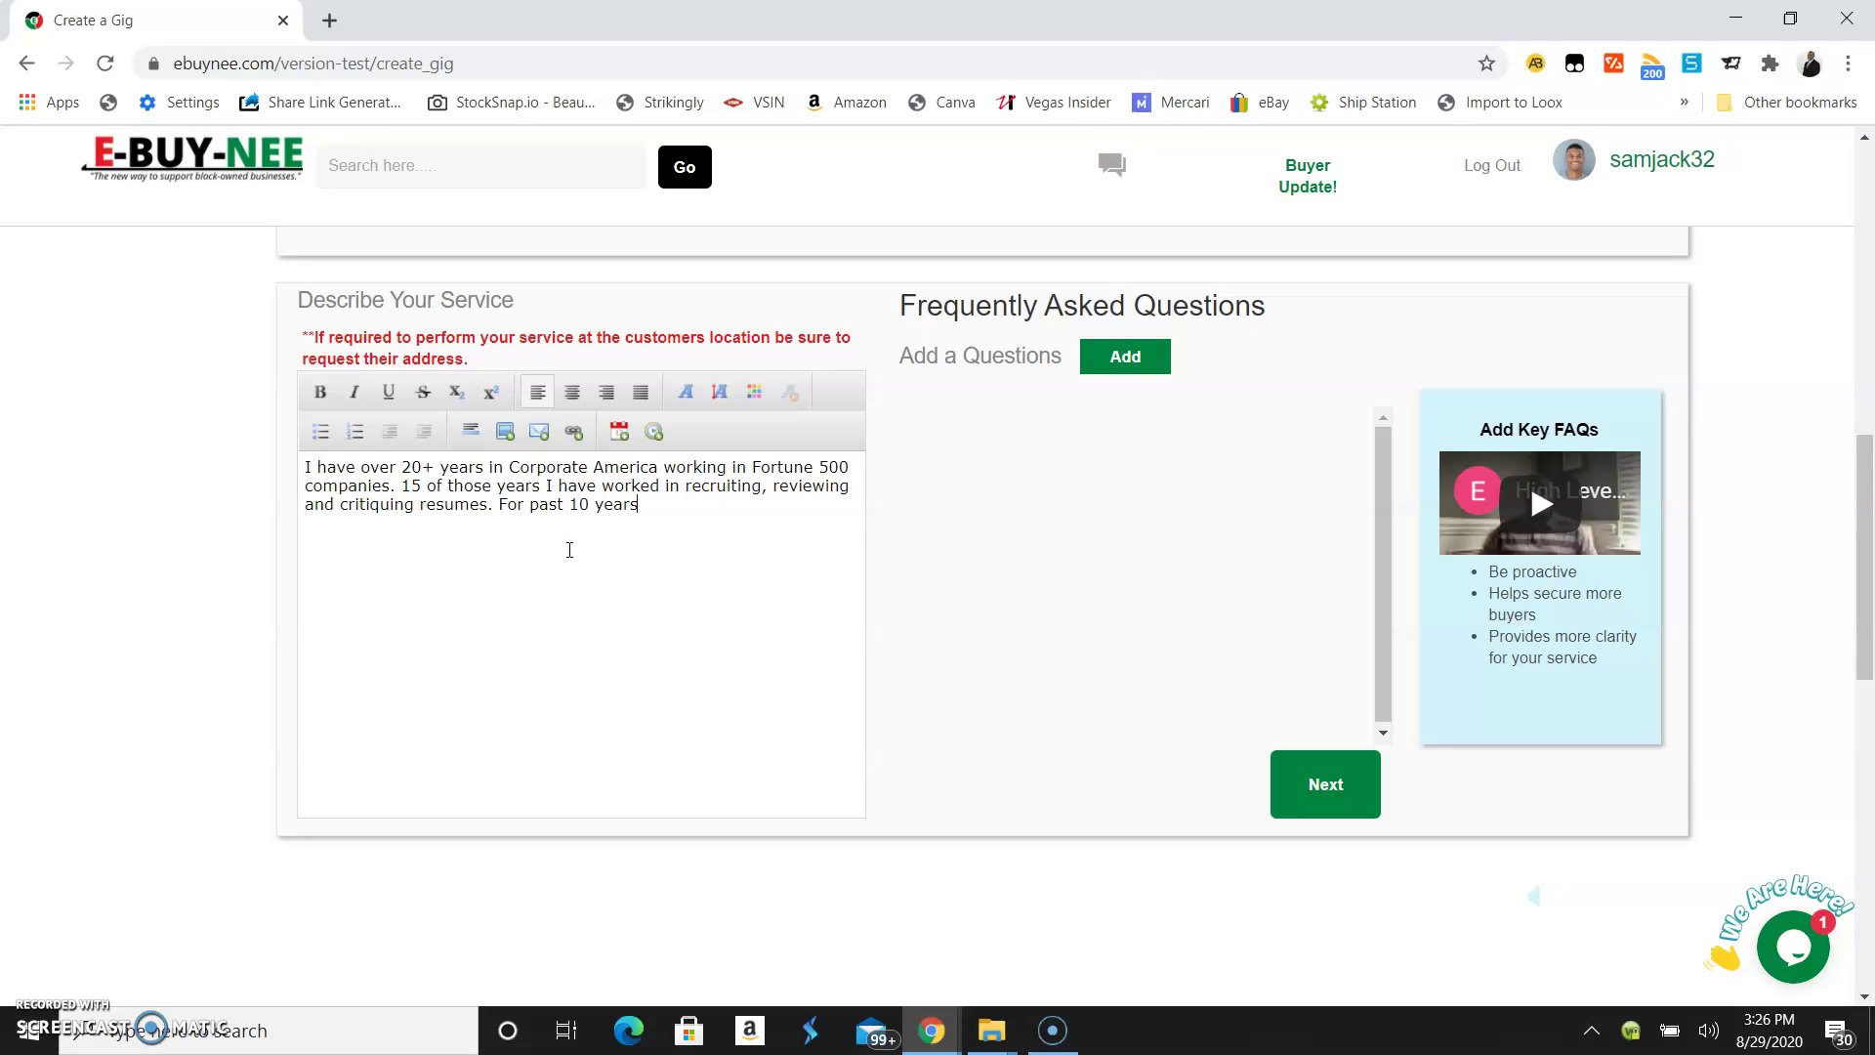
- Extend the description with "I have helped professionals to land their dream job by crafting their resume from scratch."
text( I have helped professionals)
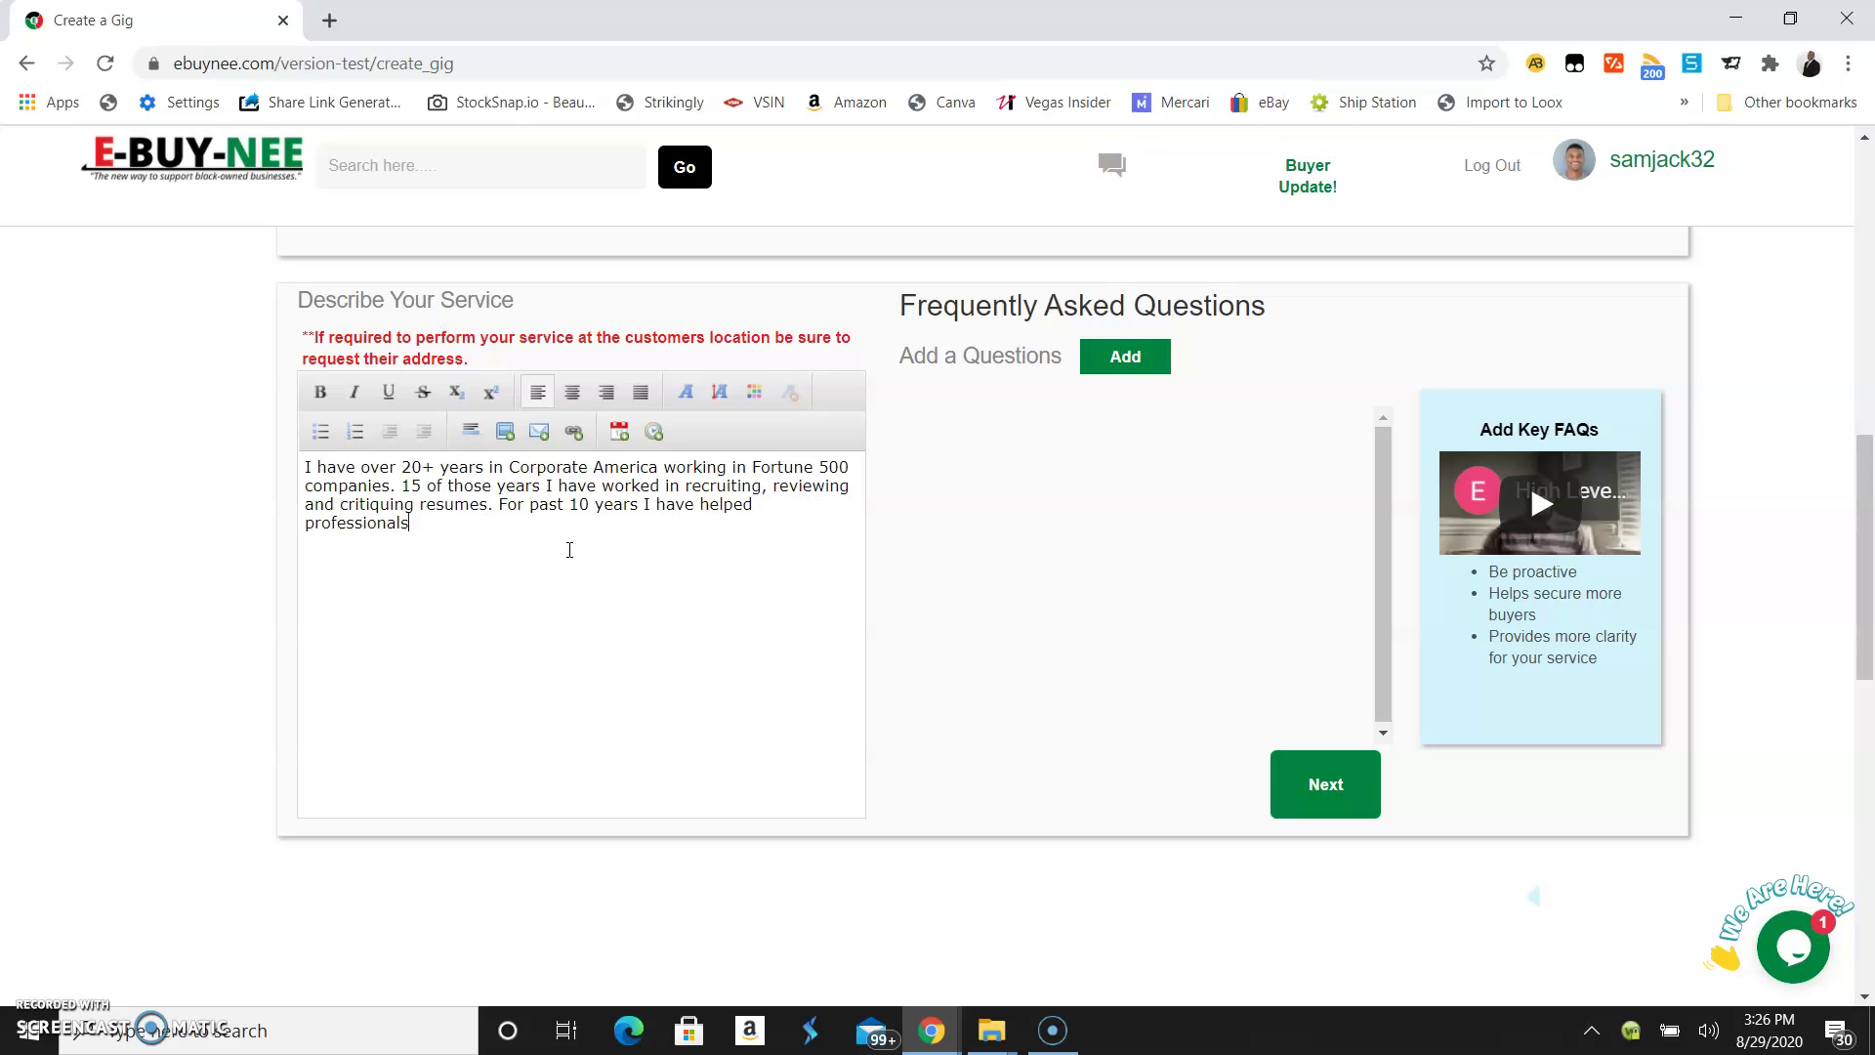
text( to land)
text( their dream)
text( job by )
text(crafting)
text( their res)
text(ume from s)
text(cratch. I )
- Finish the description with "I can do the same for you. Looking forward to working with you."
text(can do d)
key(BackSpace)
key(BackSpace)
text(the sa)
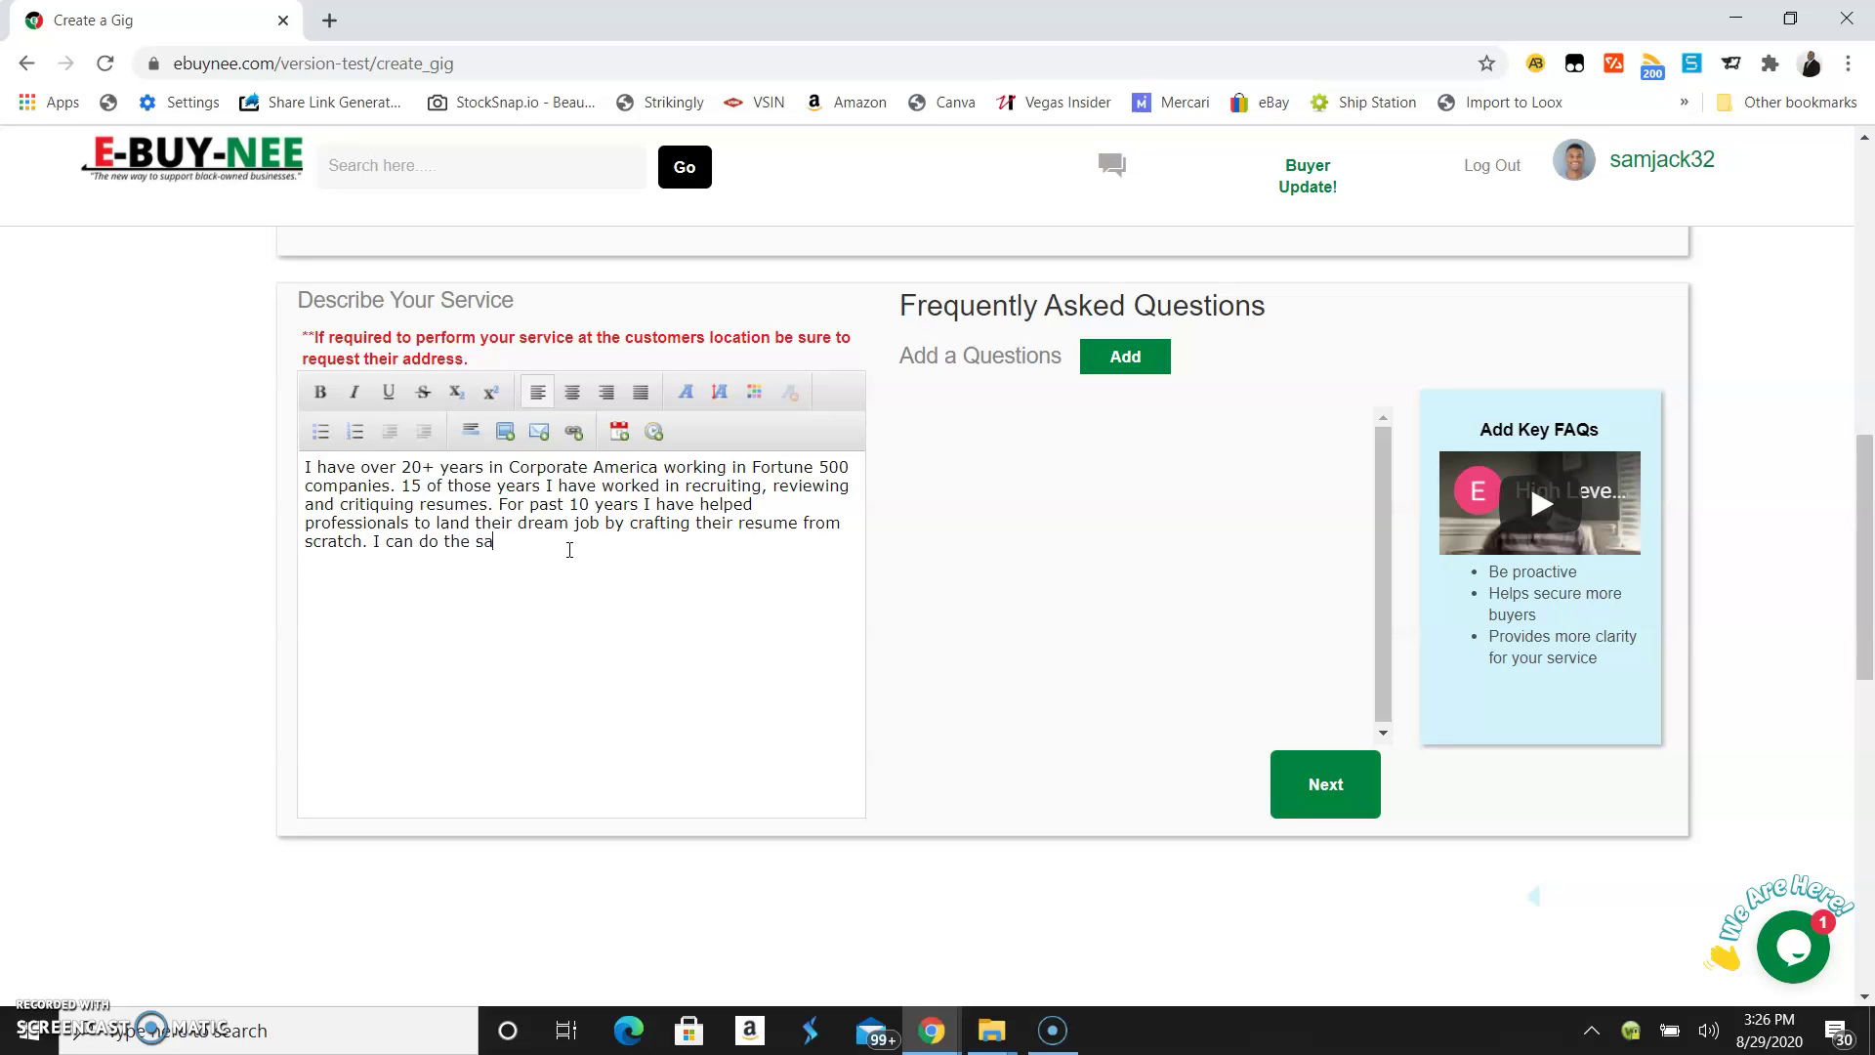
text(me for you. Looking forward to work)
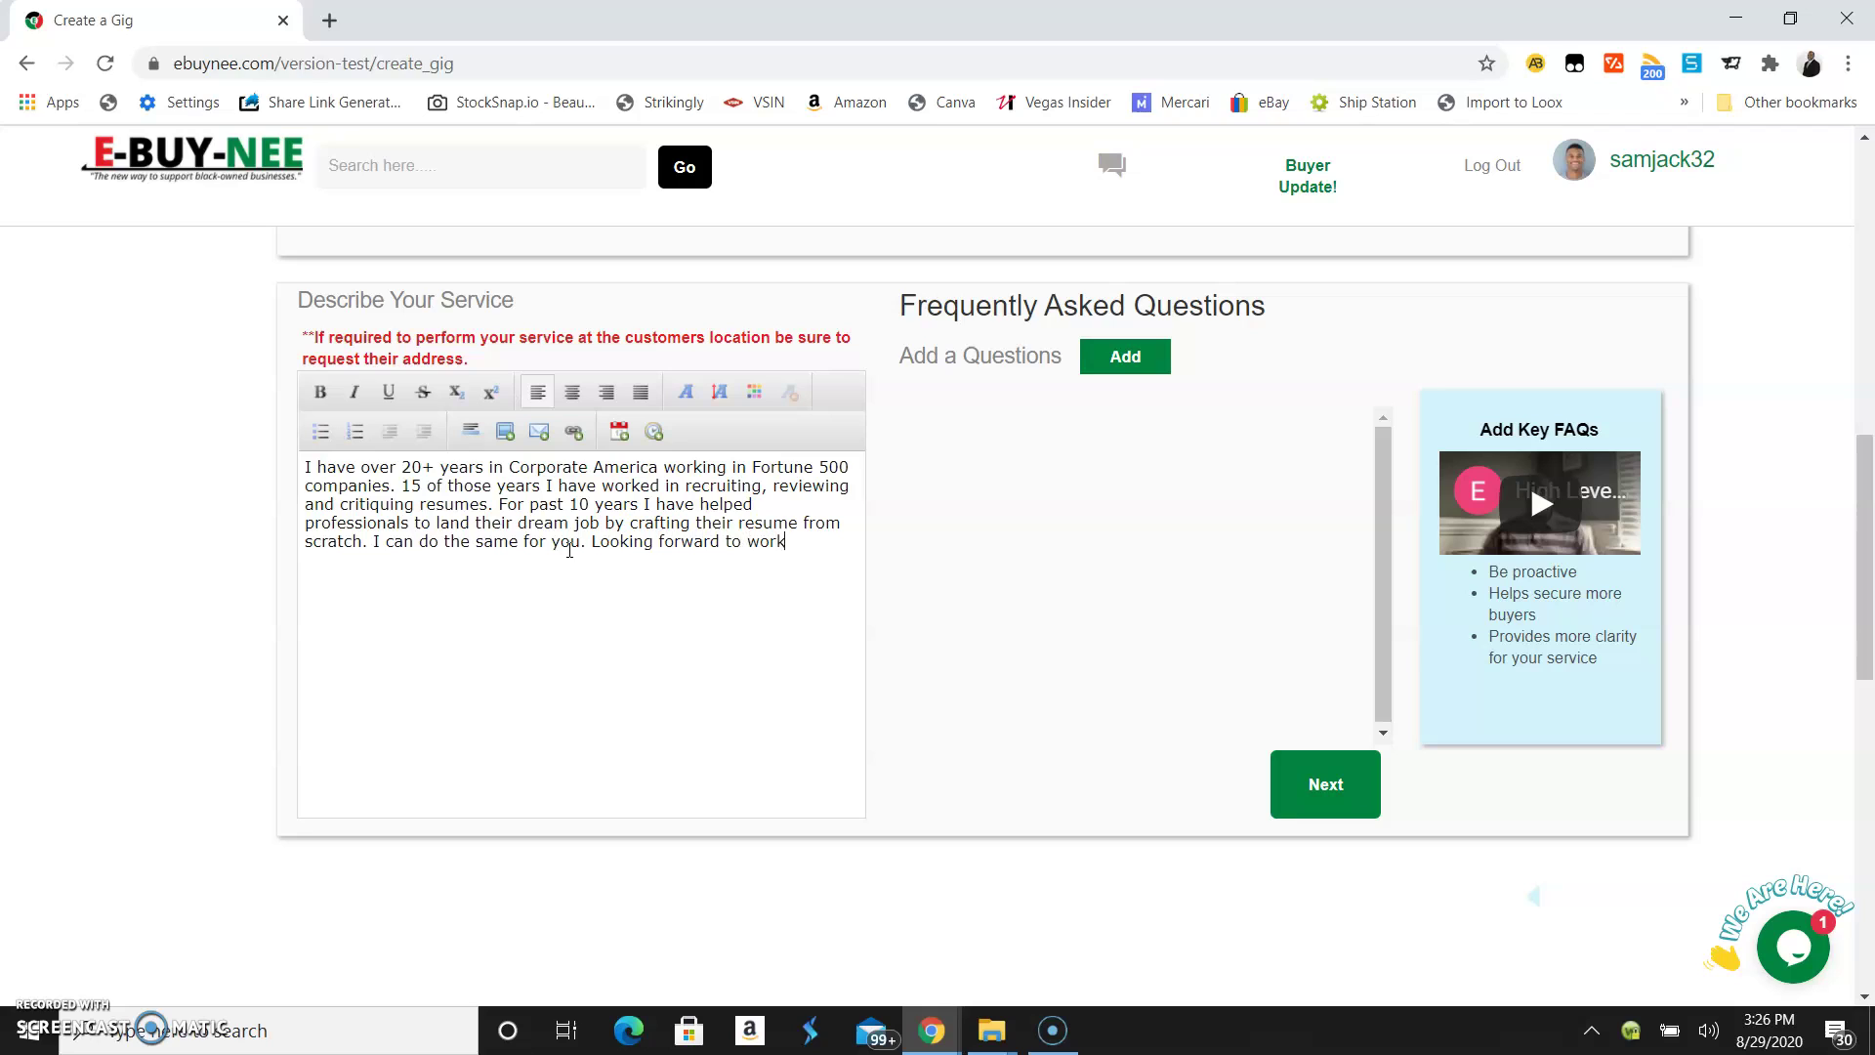
text(ing with you.)
- Add a frequently asked question reading "What do you need to get started with my request?"
click(1136, 364)
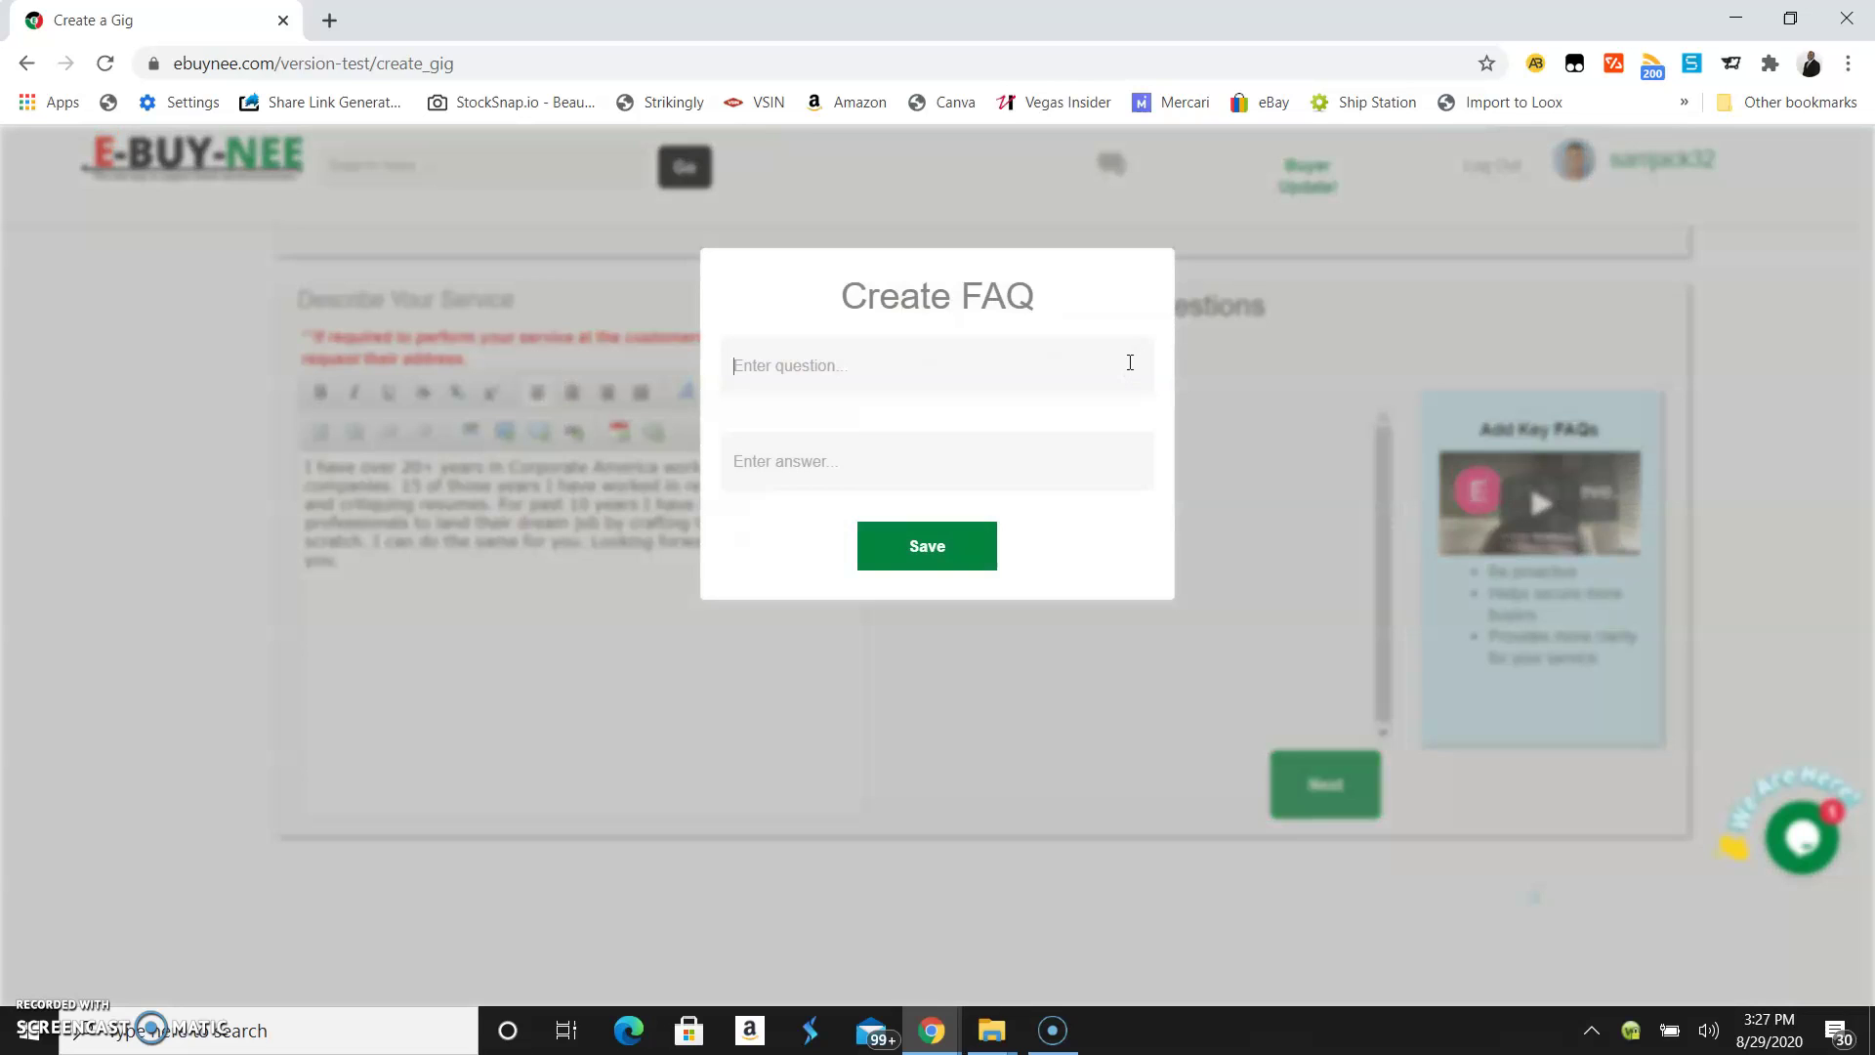
click(1014, 372)
text(What do Y)
key(BackSpace)
text(you need to ged)
key(BackSpace)
text(e)
key(BackSpace)
text(t started)
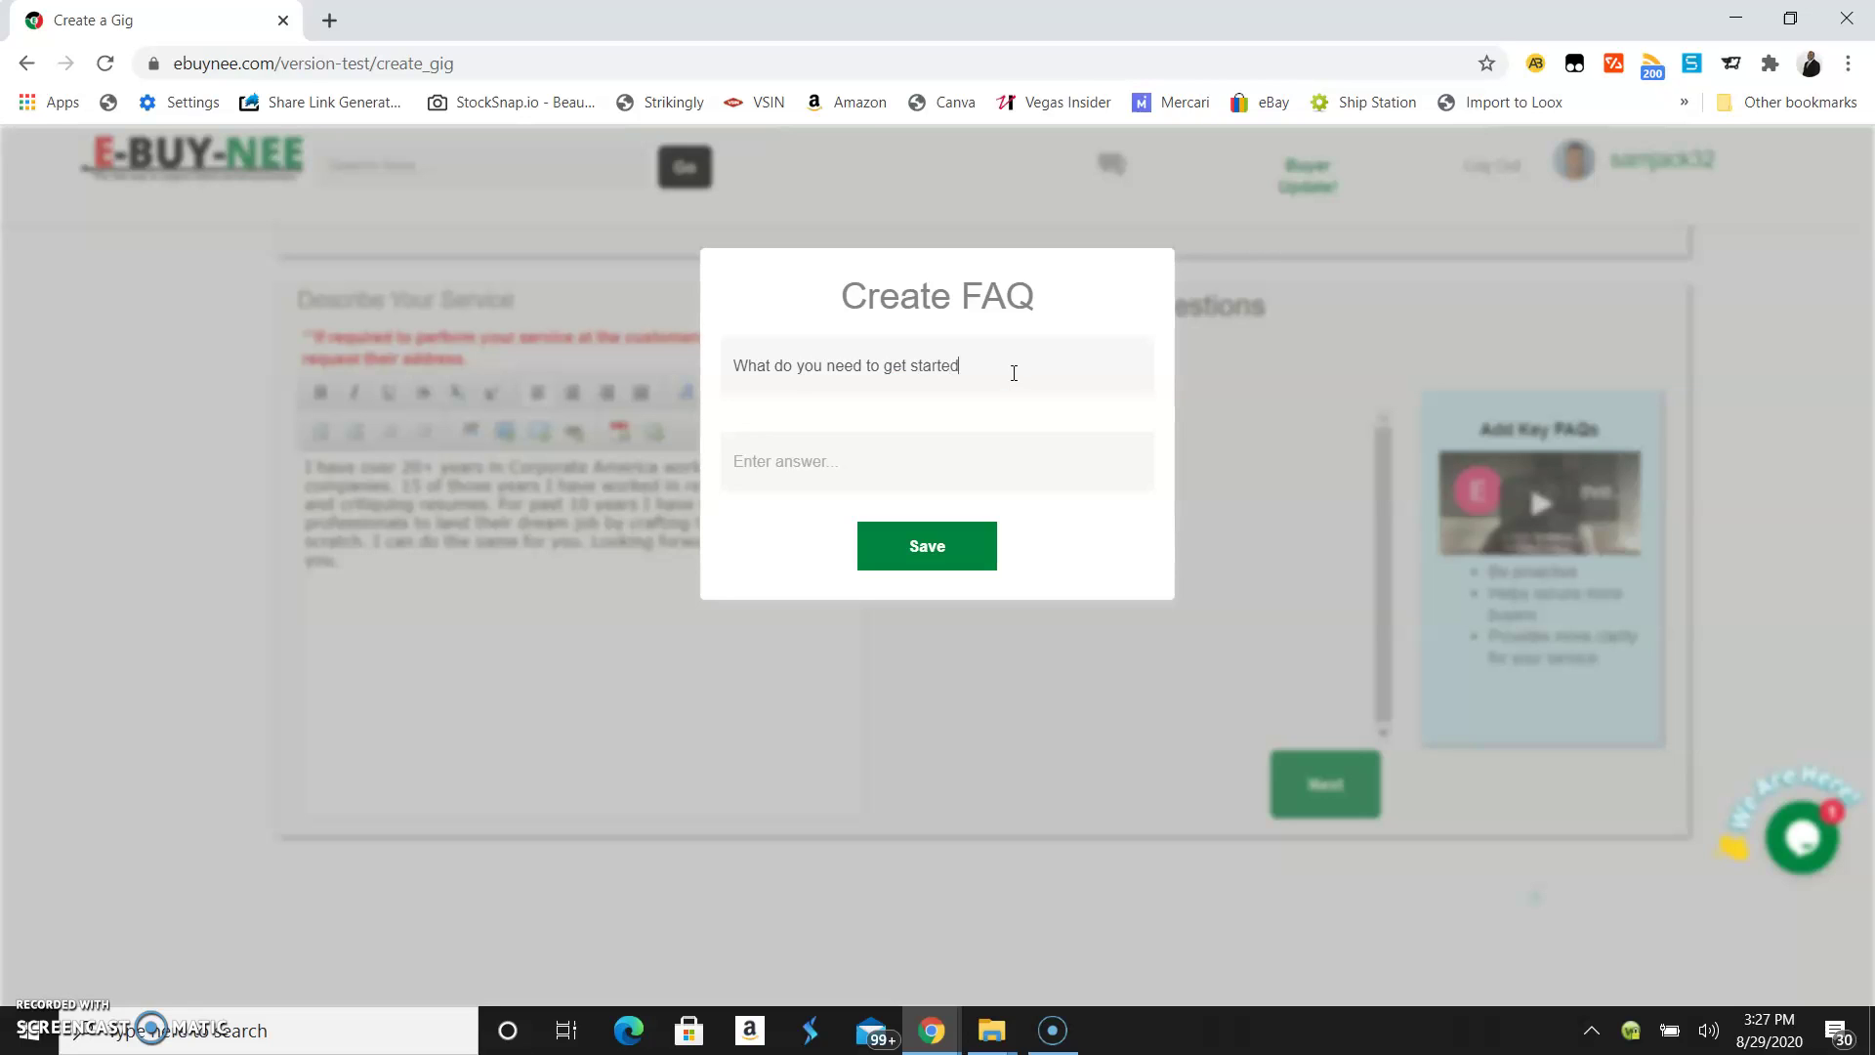
text( with my request?)
- Answer the getting-started question with "I will you to send me your current resume." and save the FAQ
key(Tab)
text(I need)
key(BackSpace)
key(BackSpace)
key(BackSpace)
key(BackSpace)
key(BackSpace)
text(will you to send me your current resume)
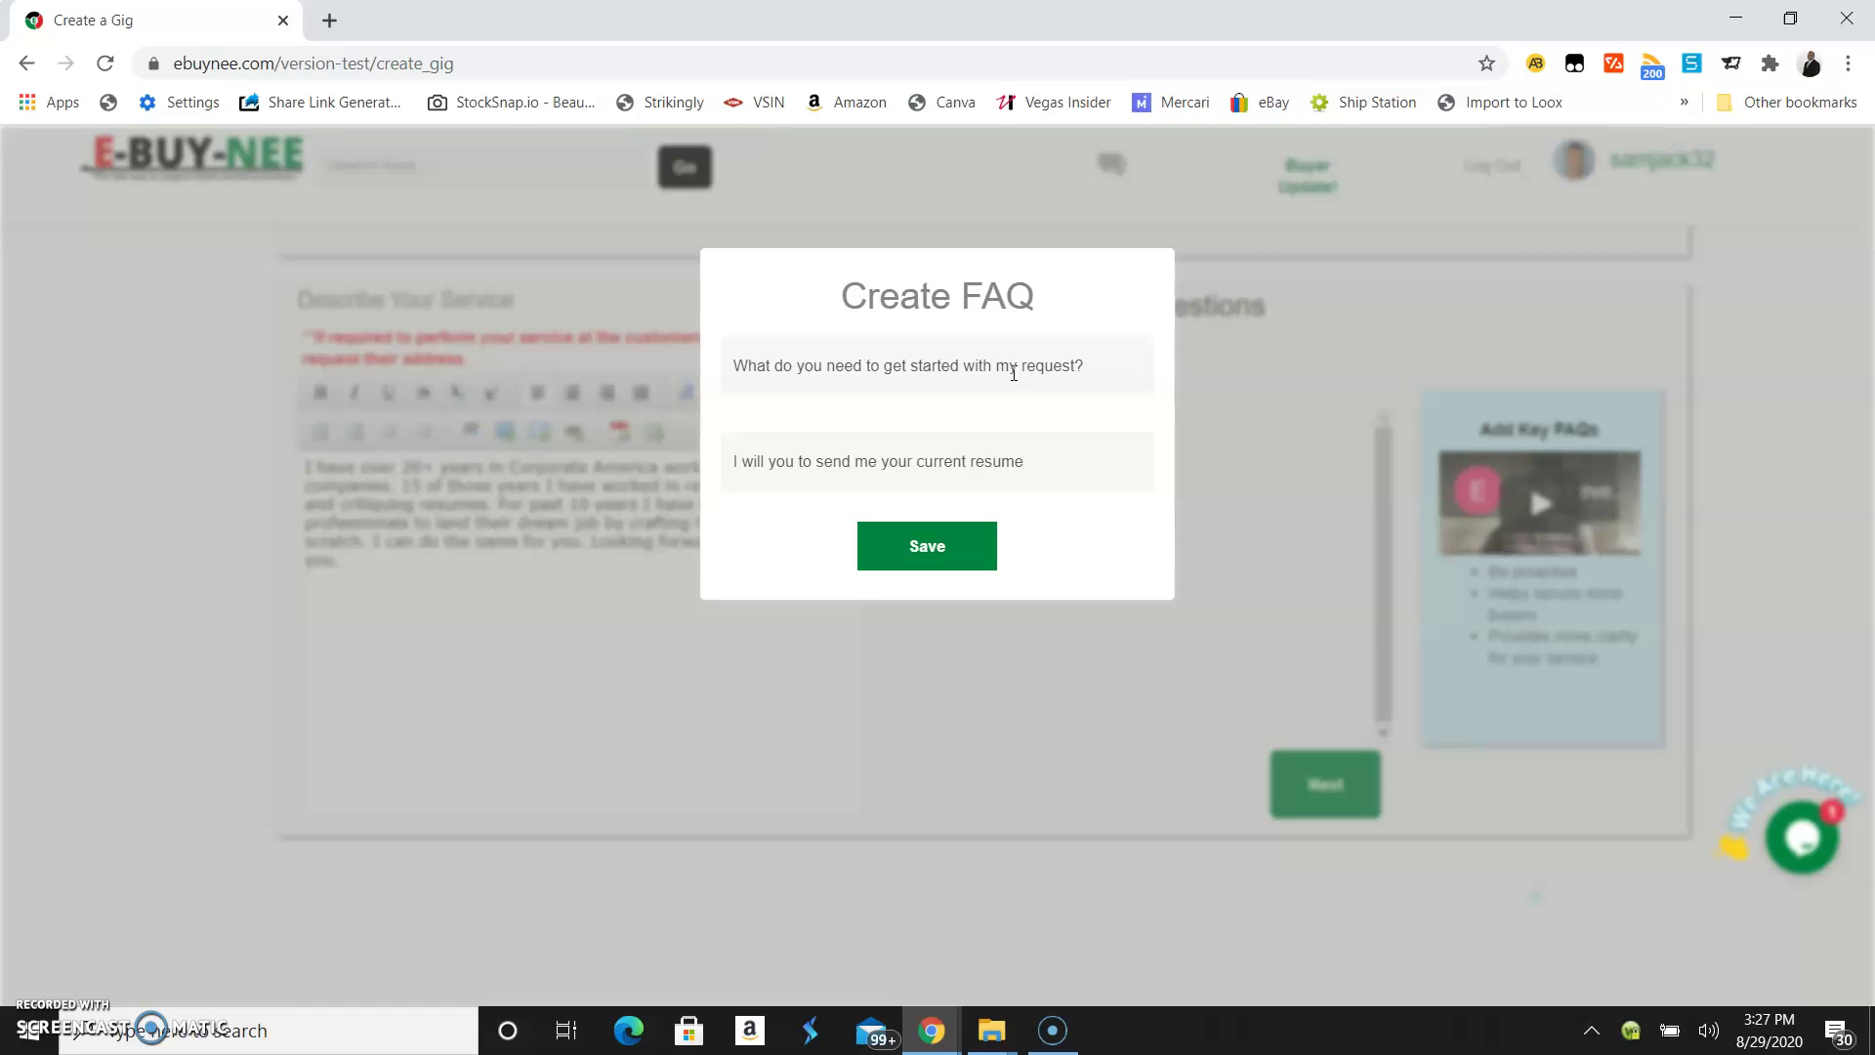
text(.)
click(952, 550)
- Start a second frequently asked question reading "How long does this normally take?"
click(1118, 366)
text(How long does thi)
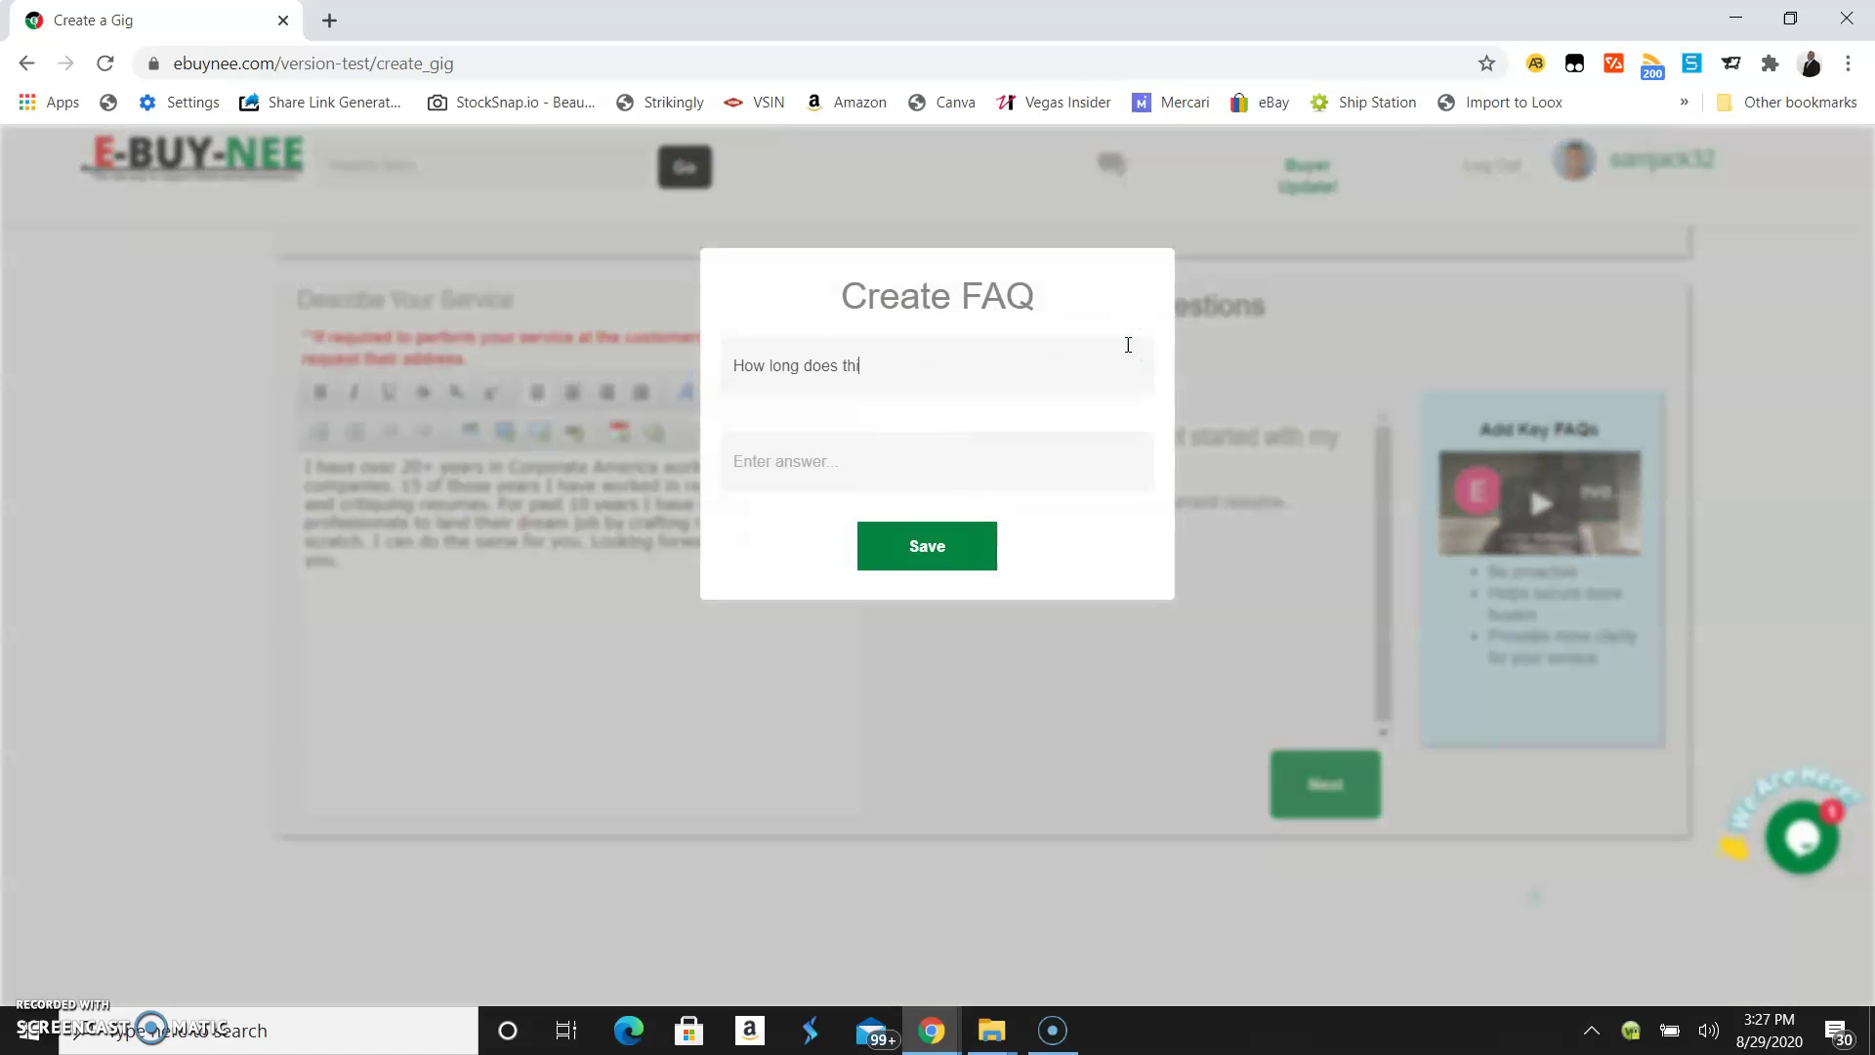
text(s normally take.)
key(BackSpace)
text(?)
- Answer it with "Generally takes me 3-5 days but could vary based on complexity of your request." and save the FAQ
key(Tab)
text(Gener)
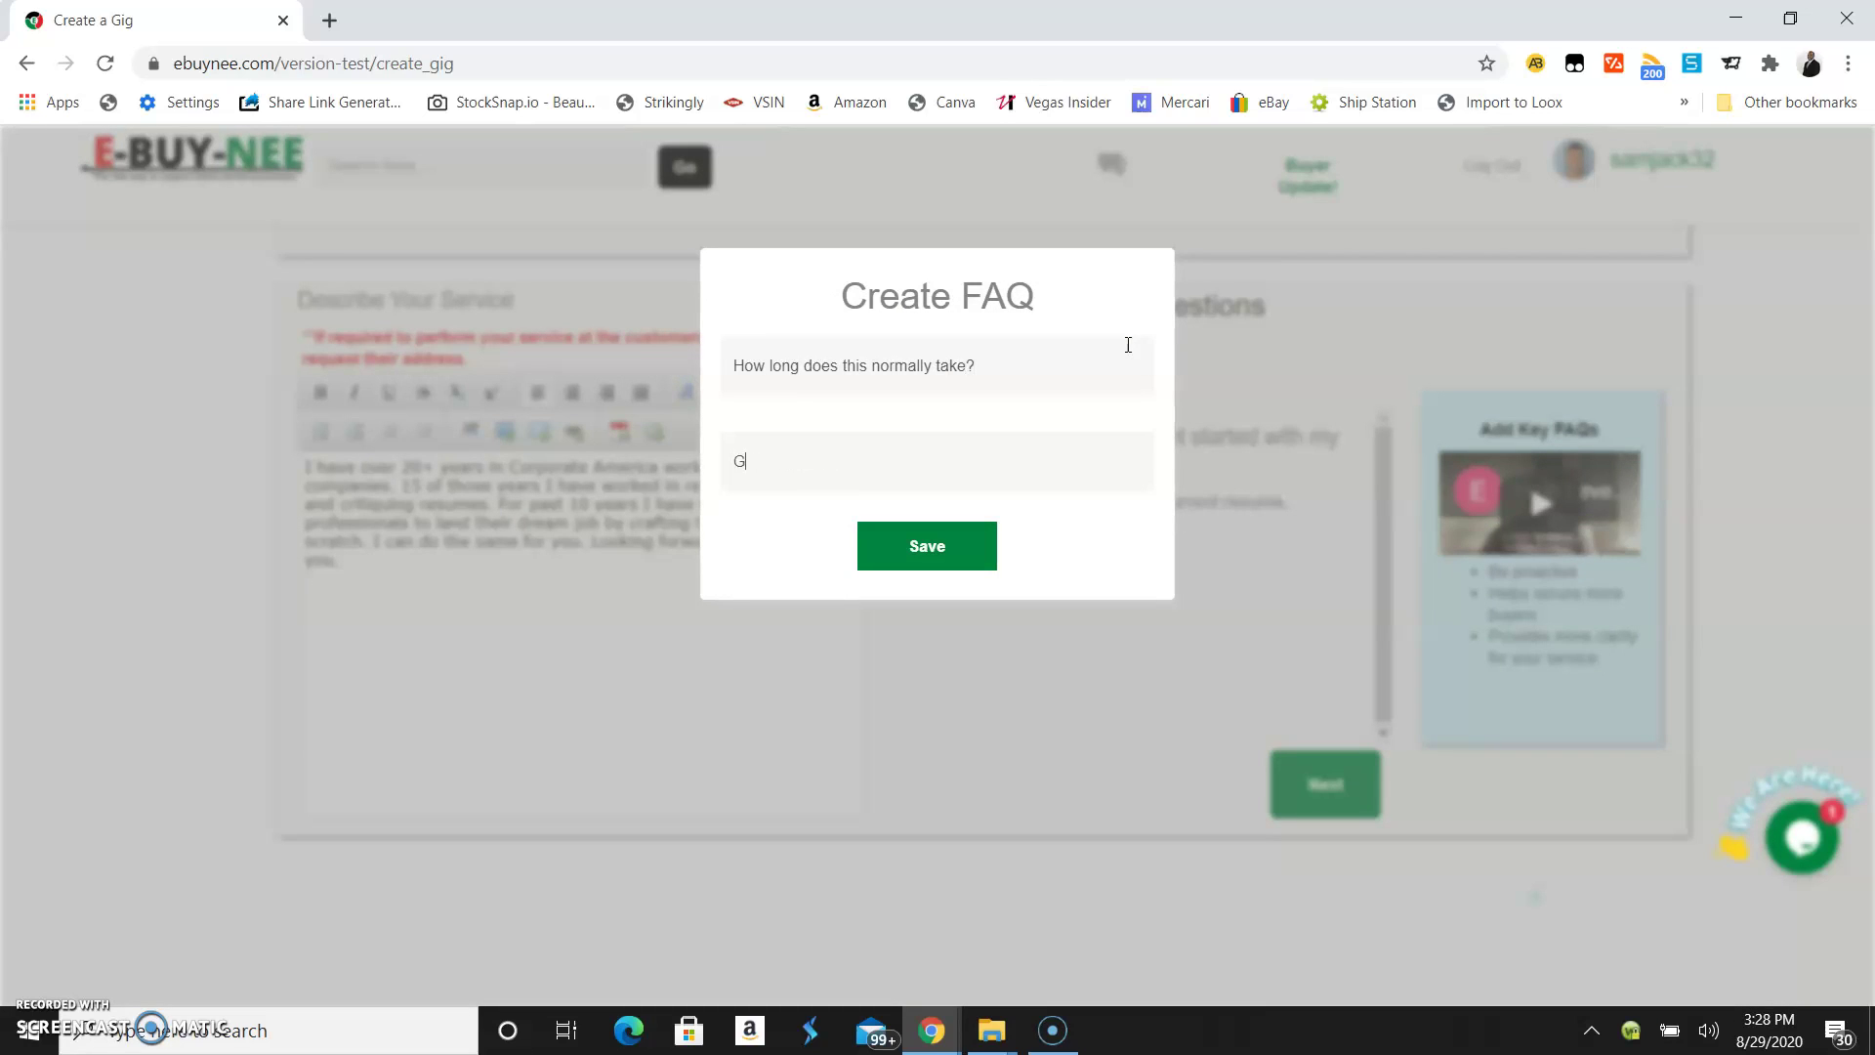
text(takes me 3-5 bu)
key(BackSpace)
key(BackSpace)
key(BackSpace)
text(dayd)
text( but cou)
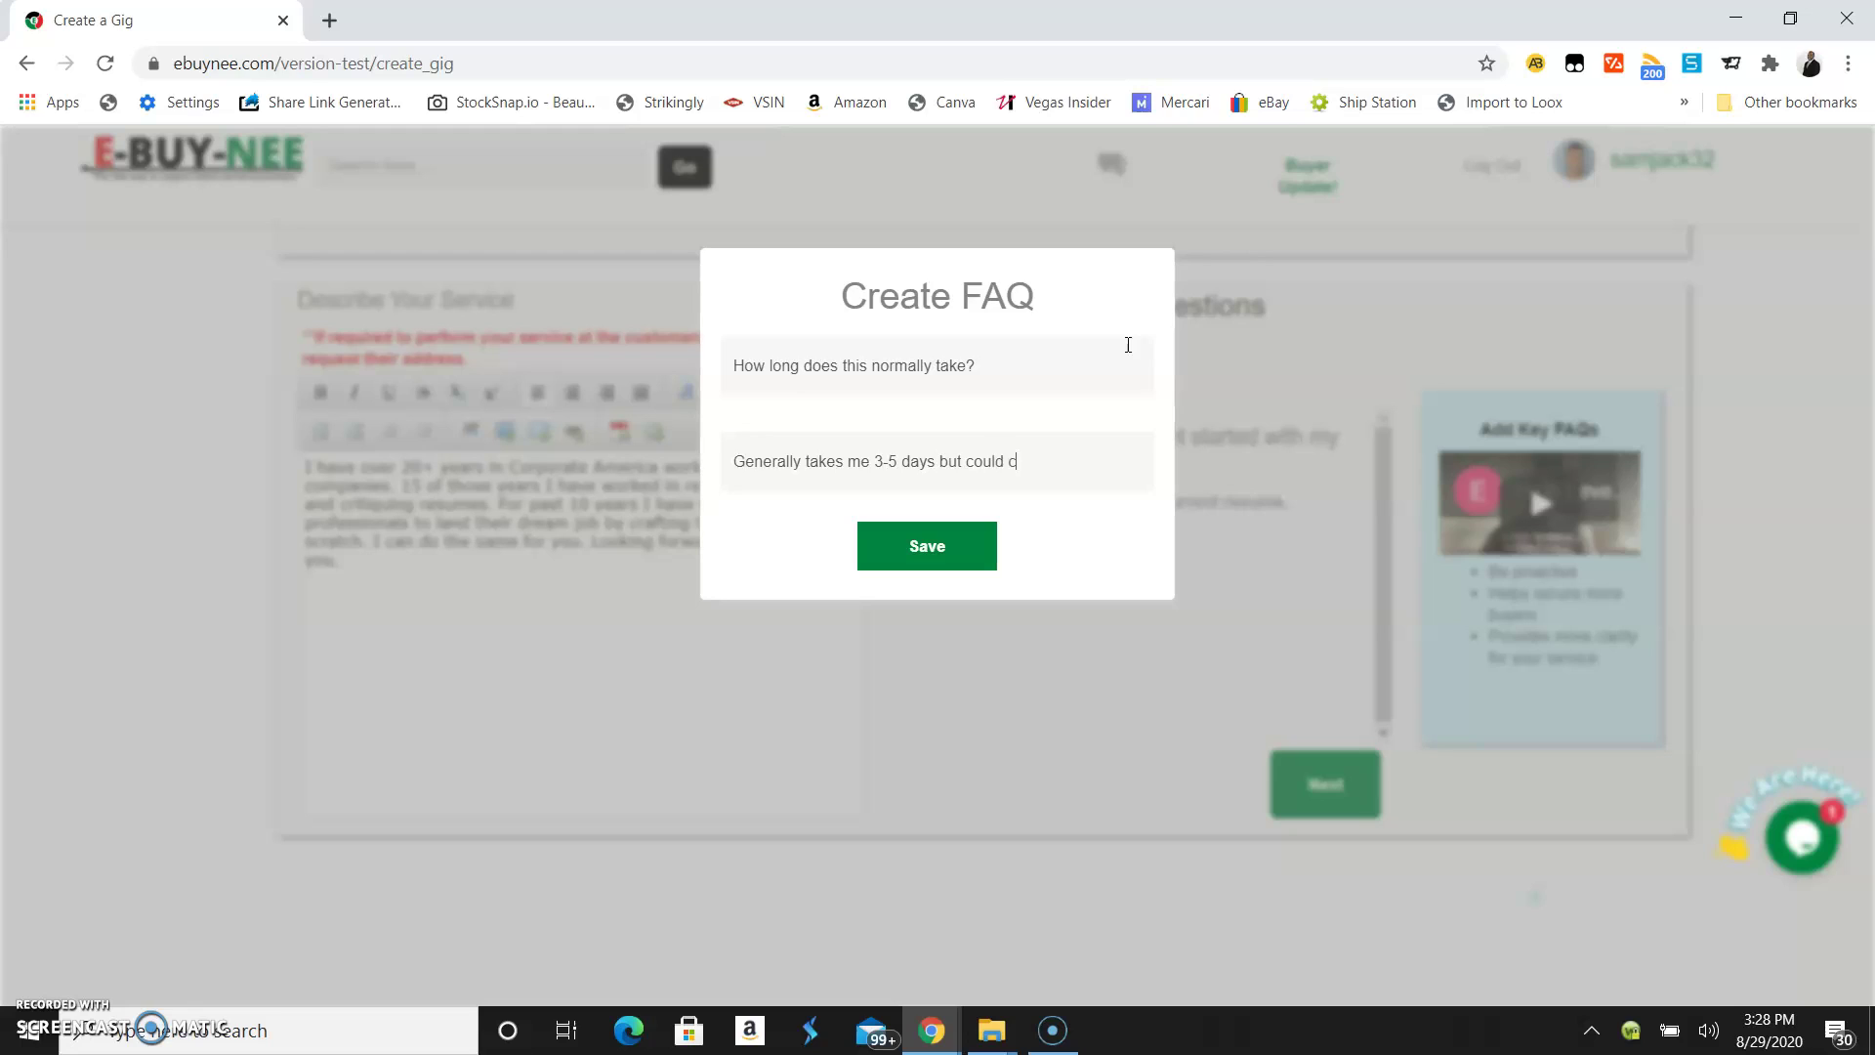
text(ld vary based on compl)
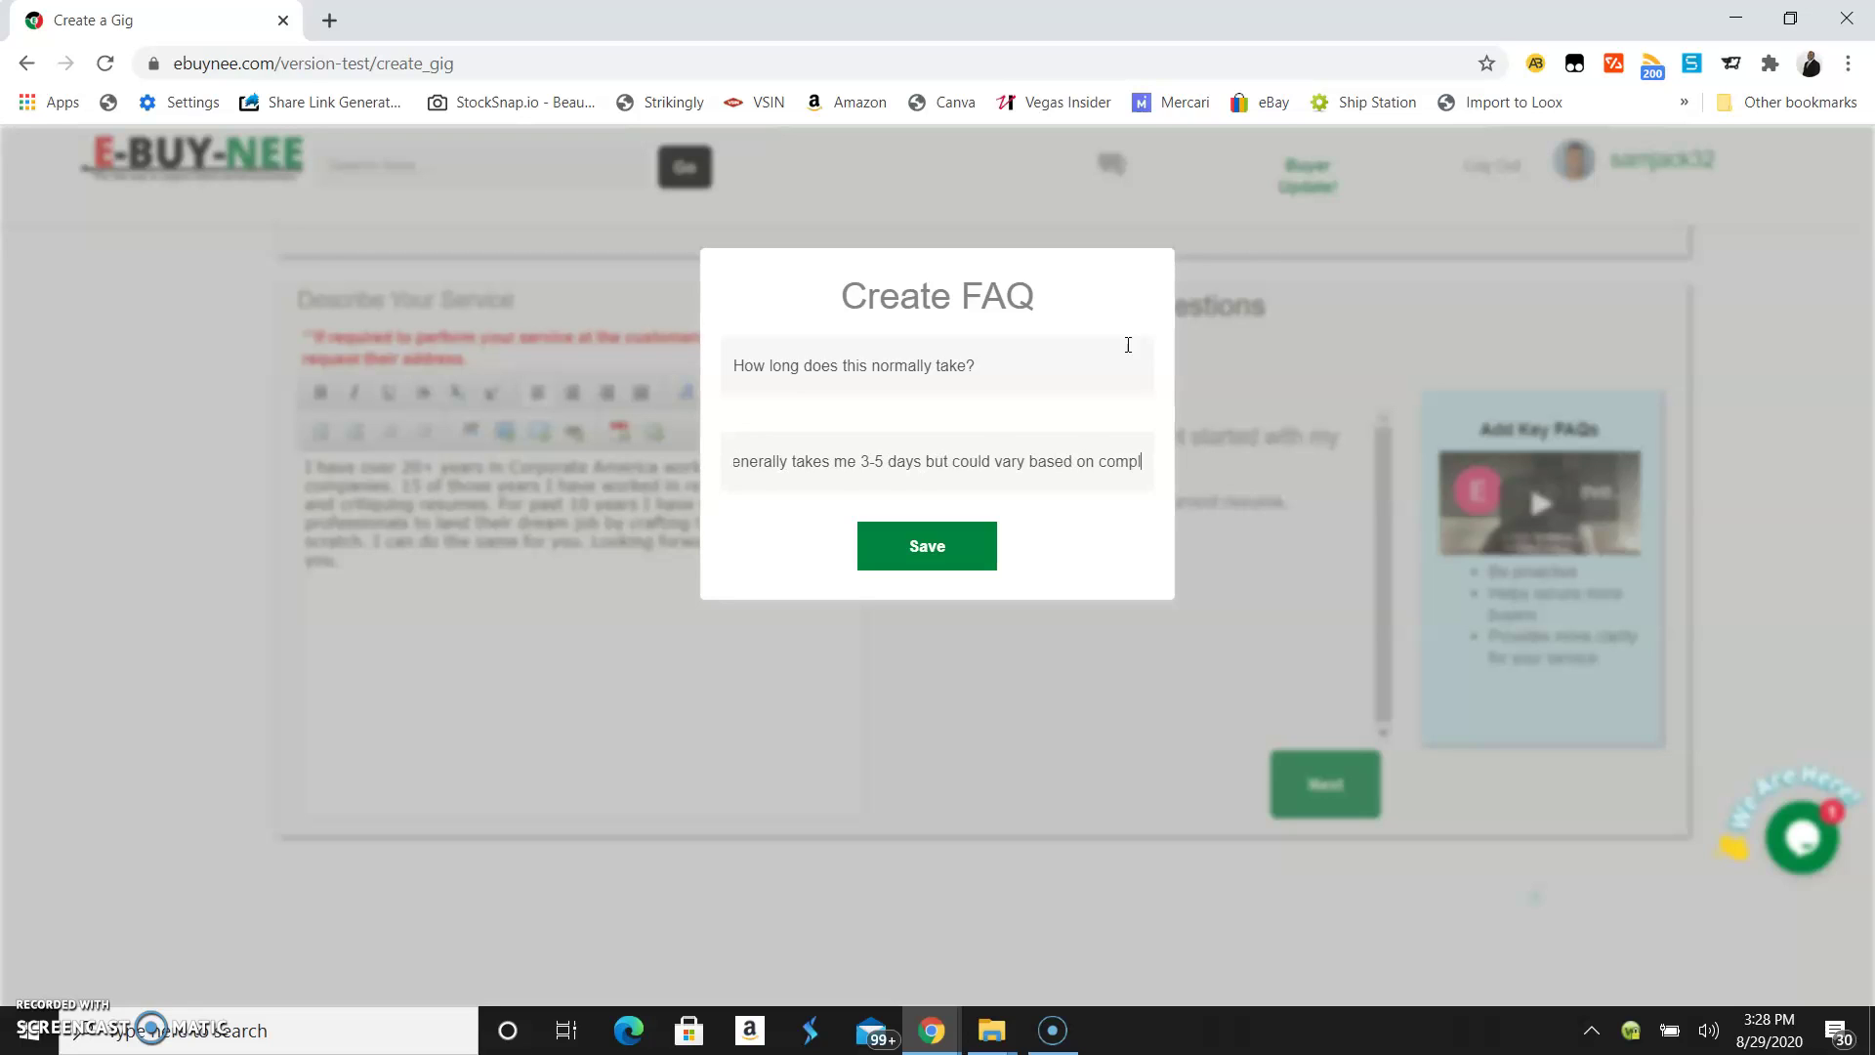
text(exity of )
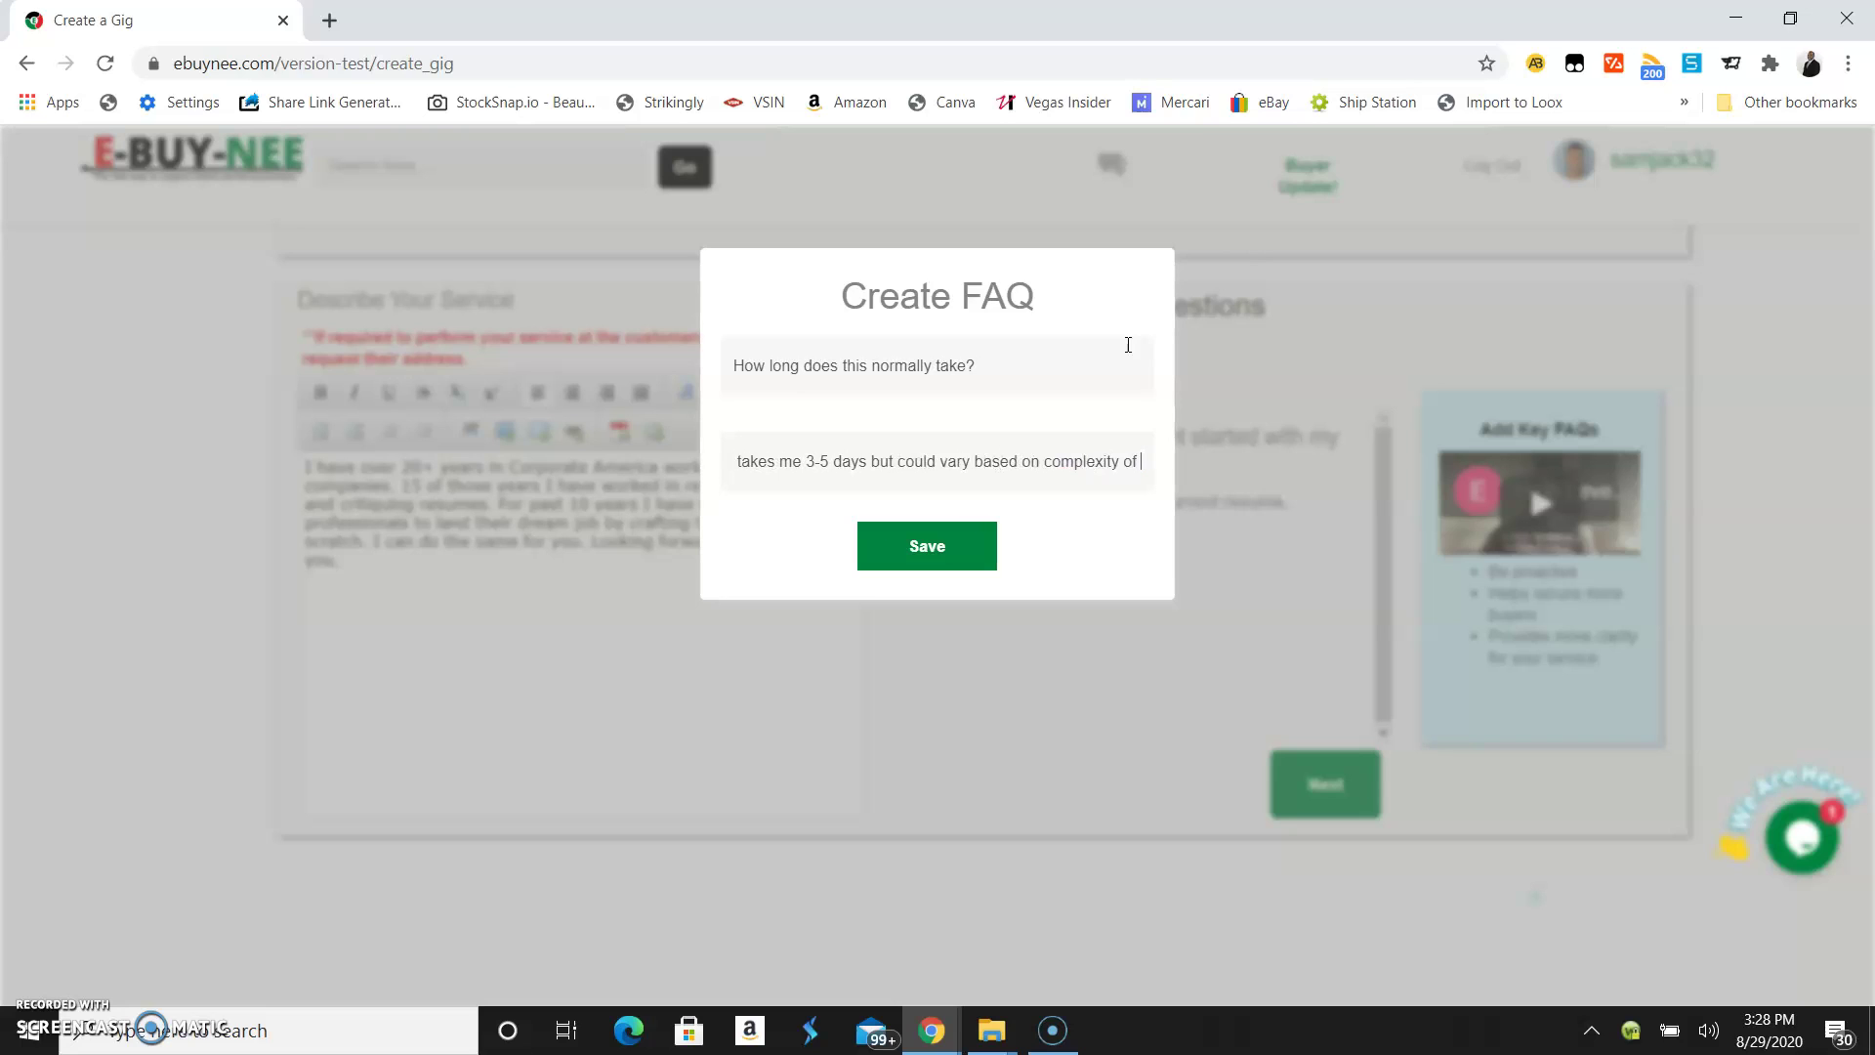
text(your request.)
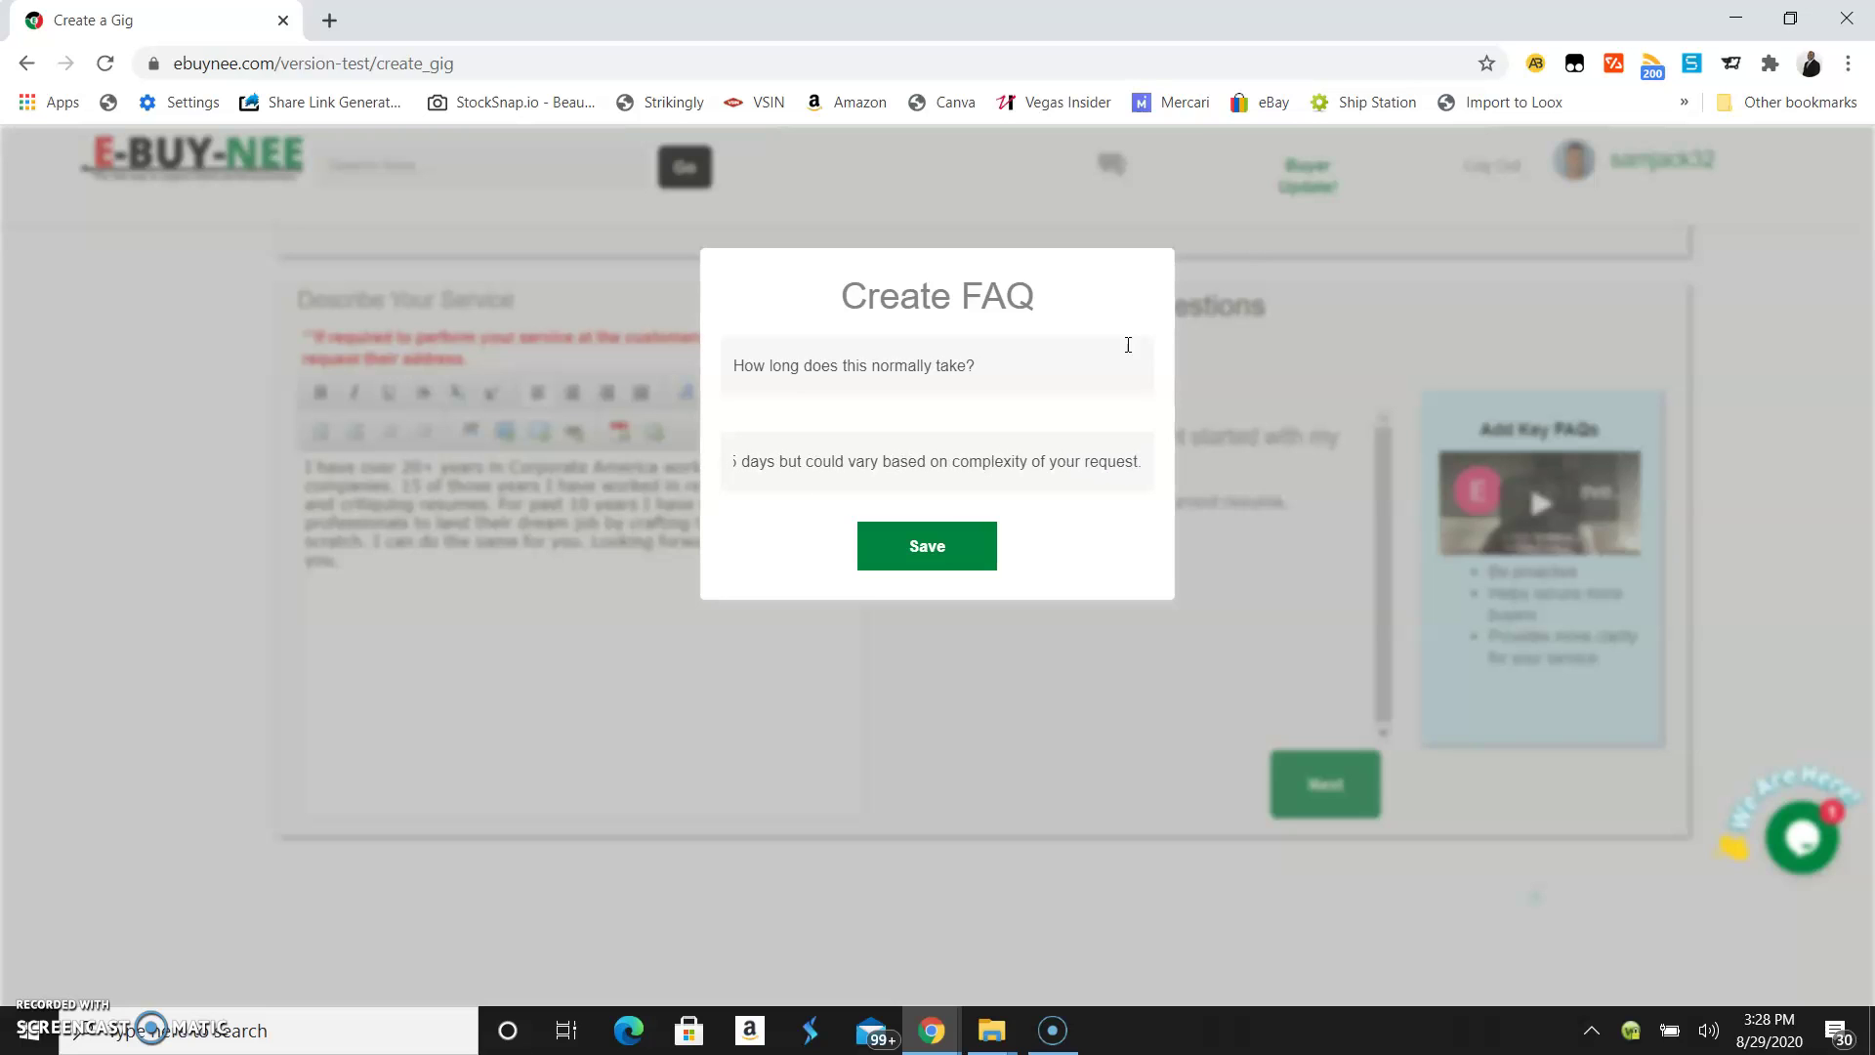
click(922, 546)
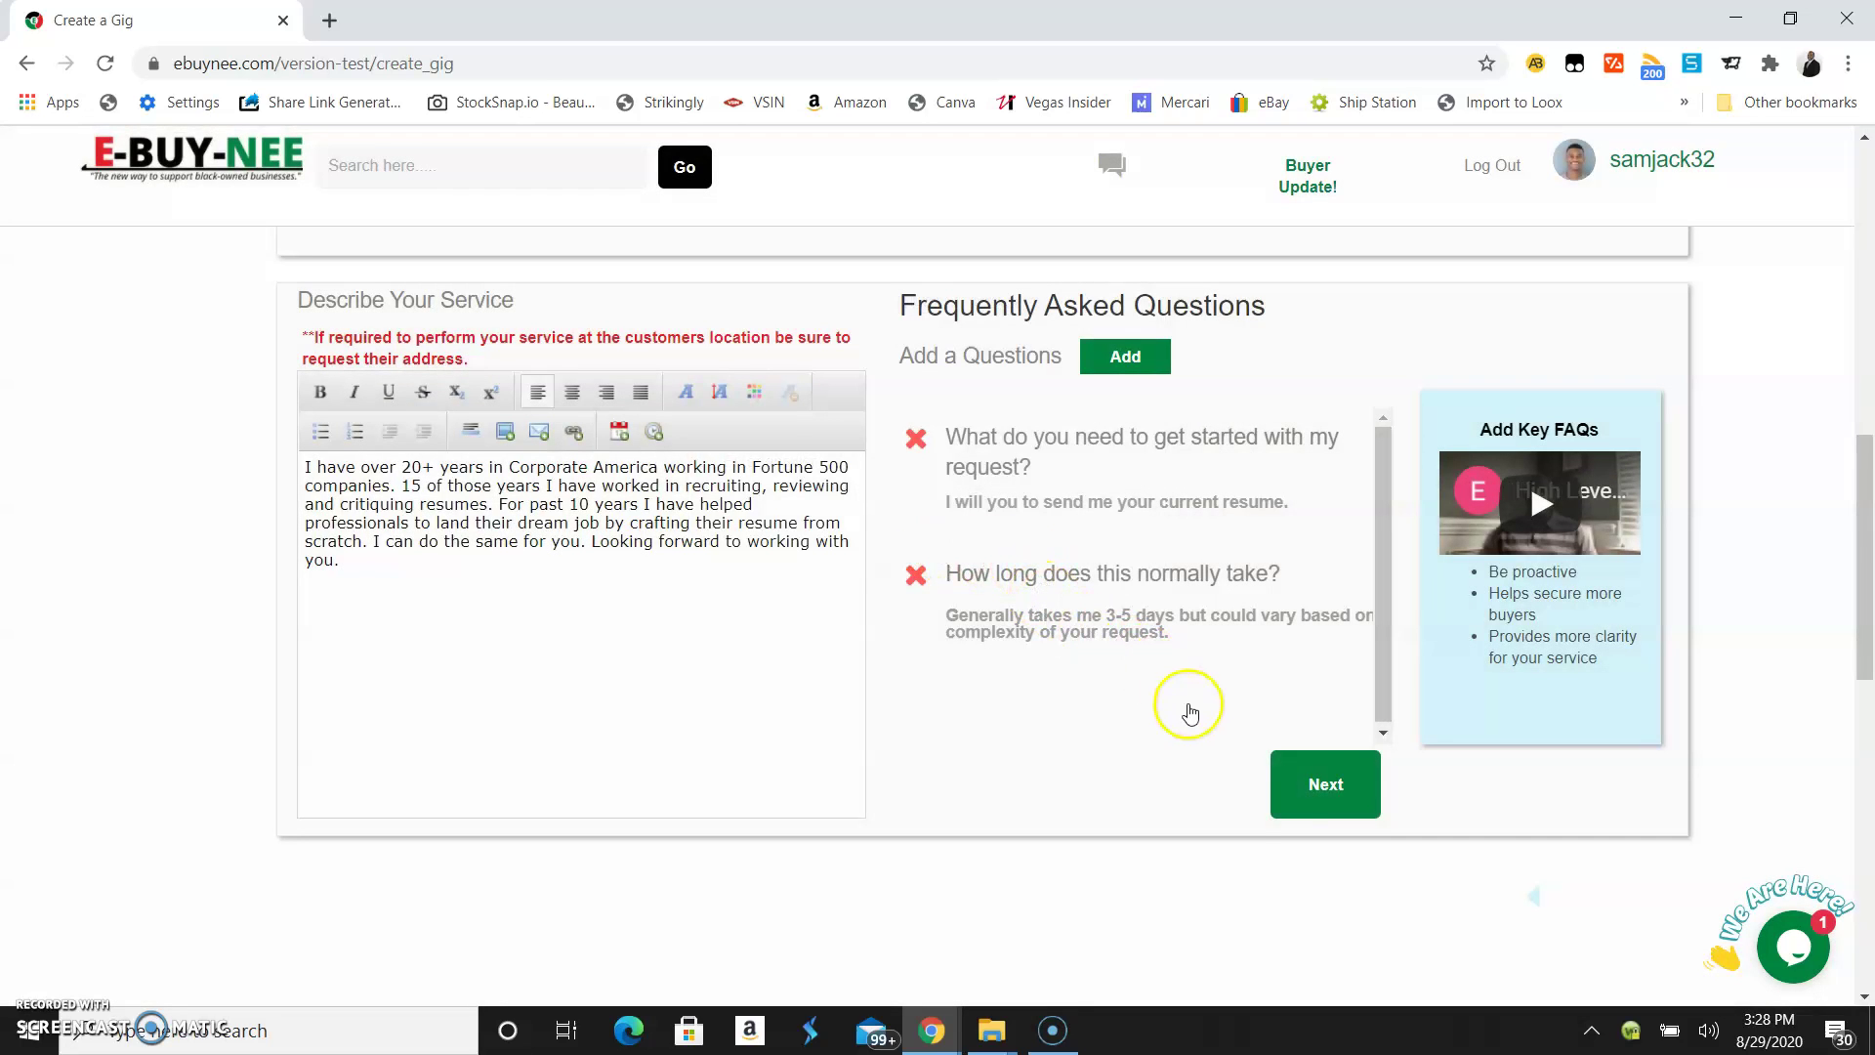
- Proceed to the service requirements and begin them with "I will need the following to get started and"
click(1329, 794)
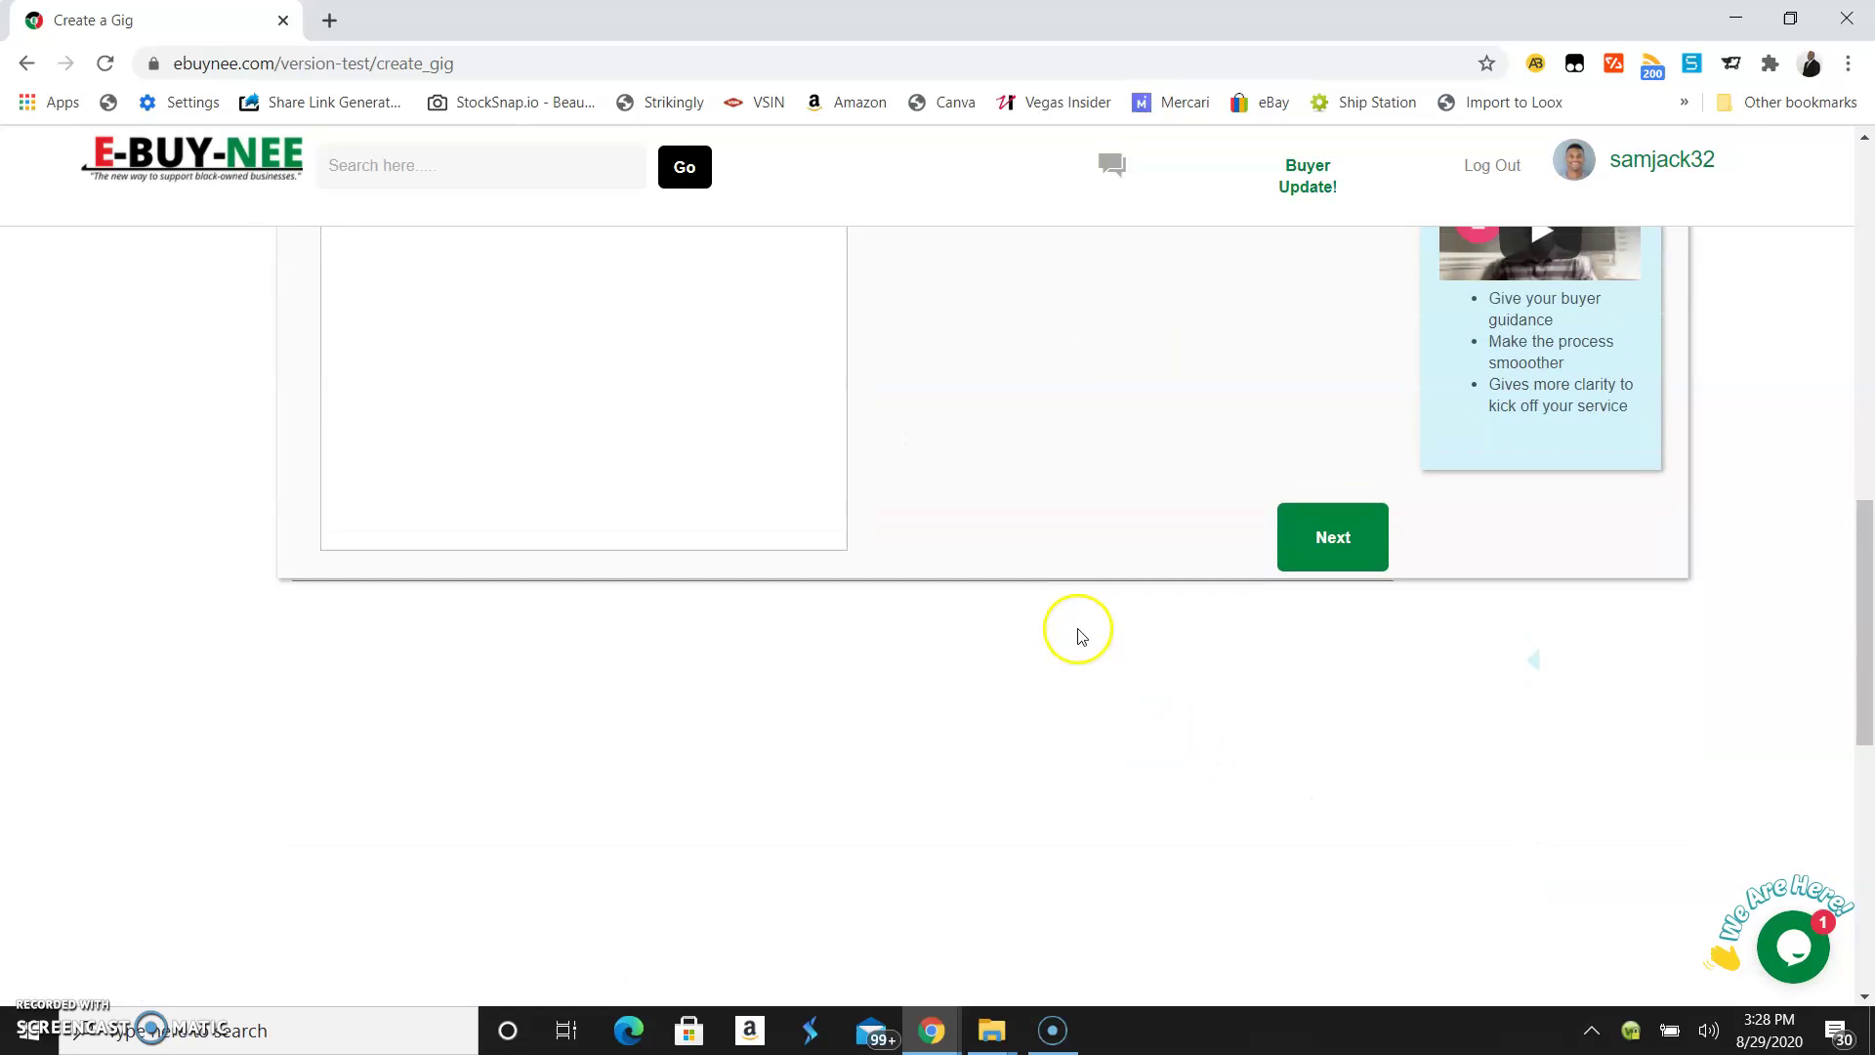
click(639, 675)
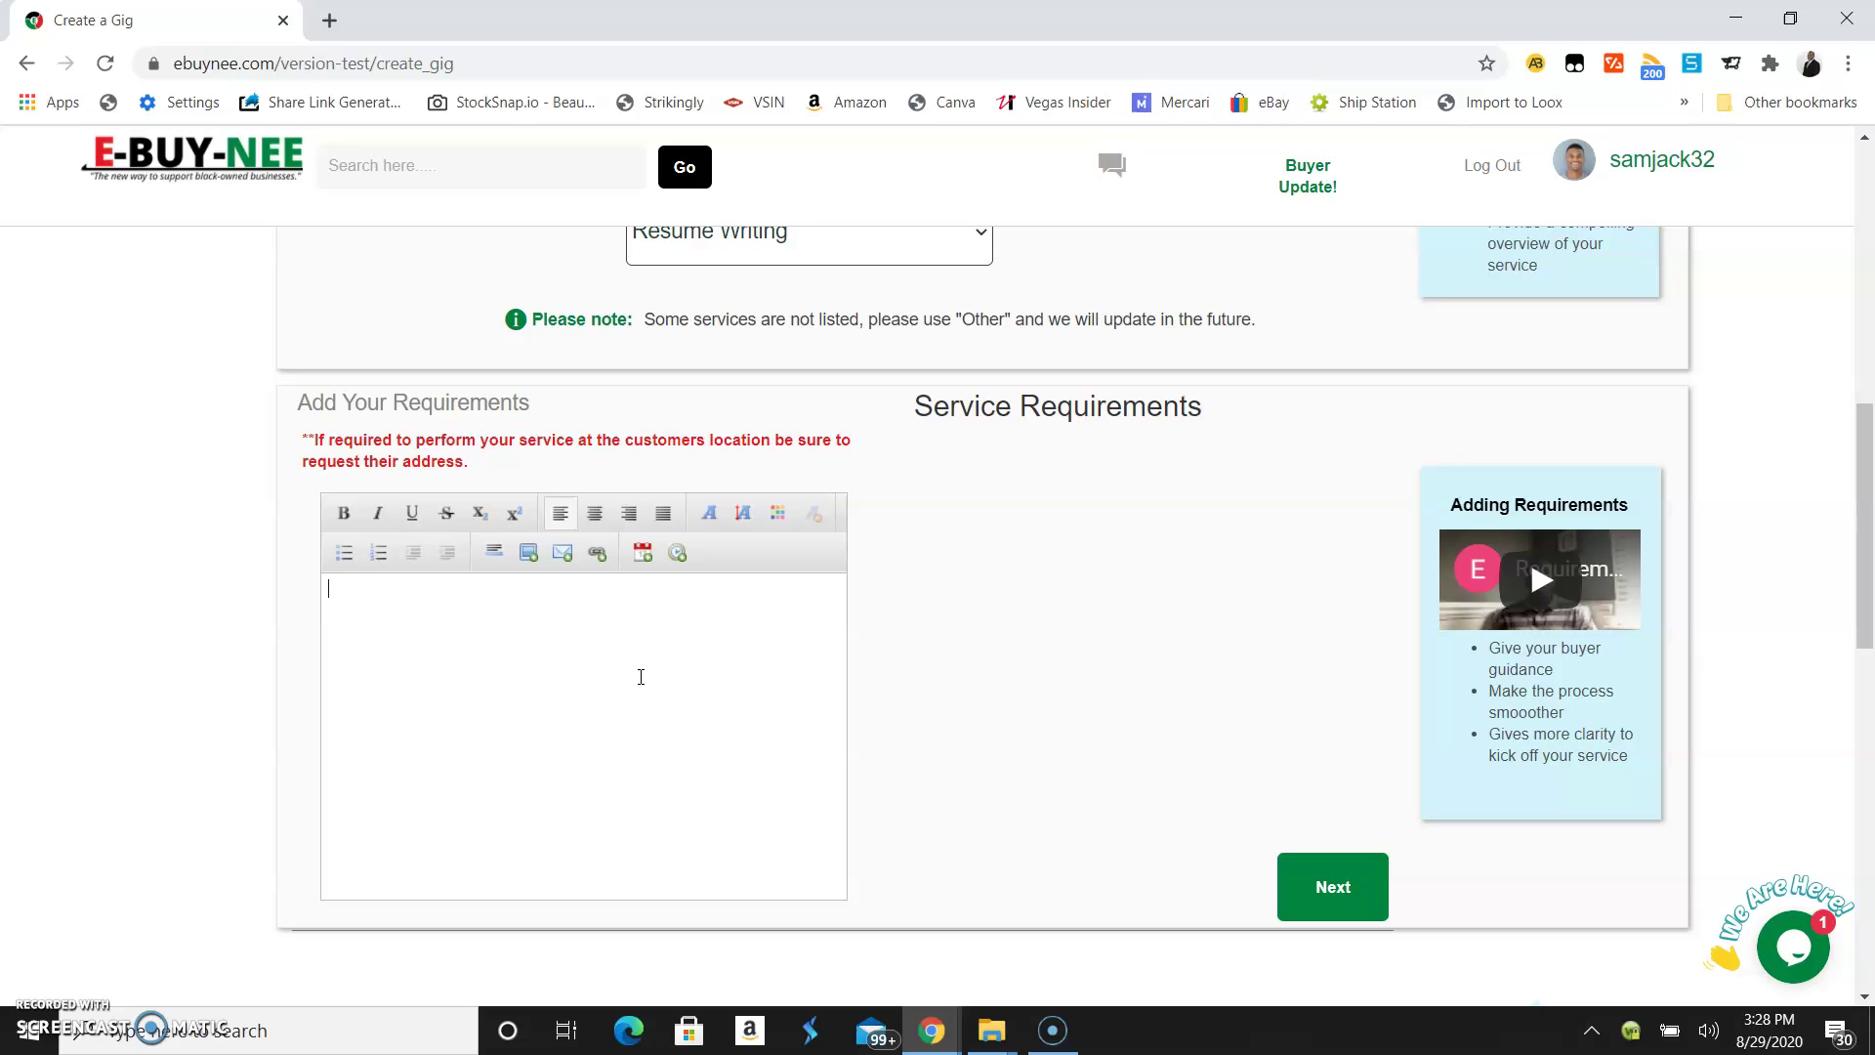
text(iwl)
key(BackSpace)
key(BackSpace)
text(will need the following to get starte)
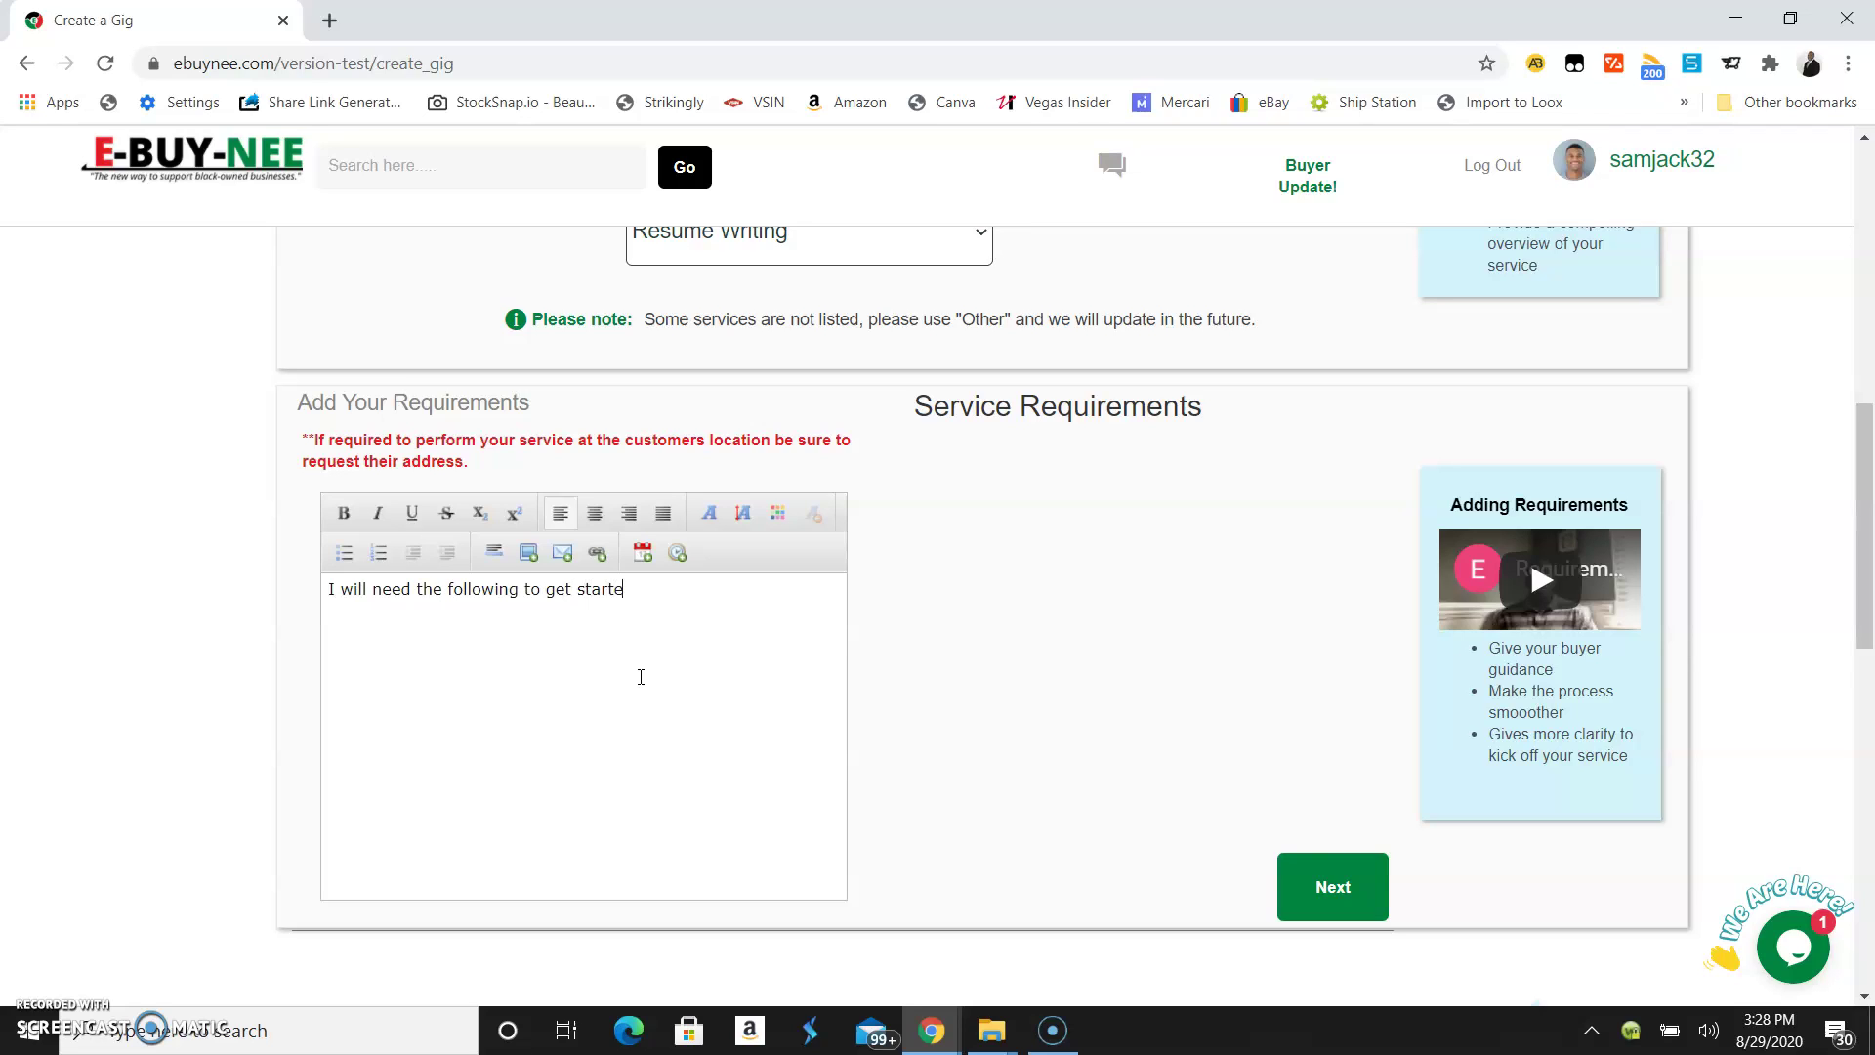
text(d and )
- Complete the requirements introduction with "provide you with exceptional service:"
text(prof)
key(BackSpace)
text(voide yo)
key(BackSpace)
key(BackSpace)
key(BackSpace)
key(BackSpace)
key(BackSpace)
key(BackSpace)
text(ide you with exceptional service)
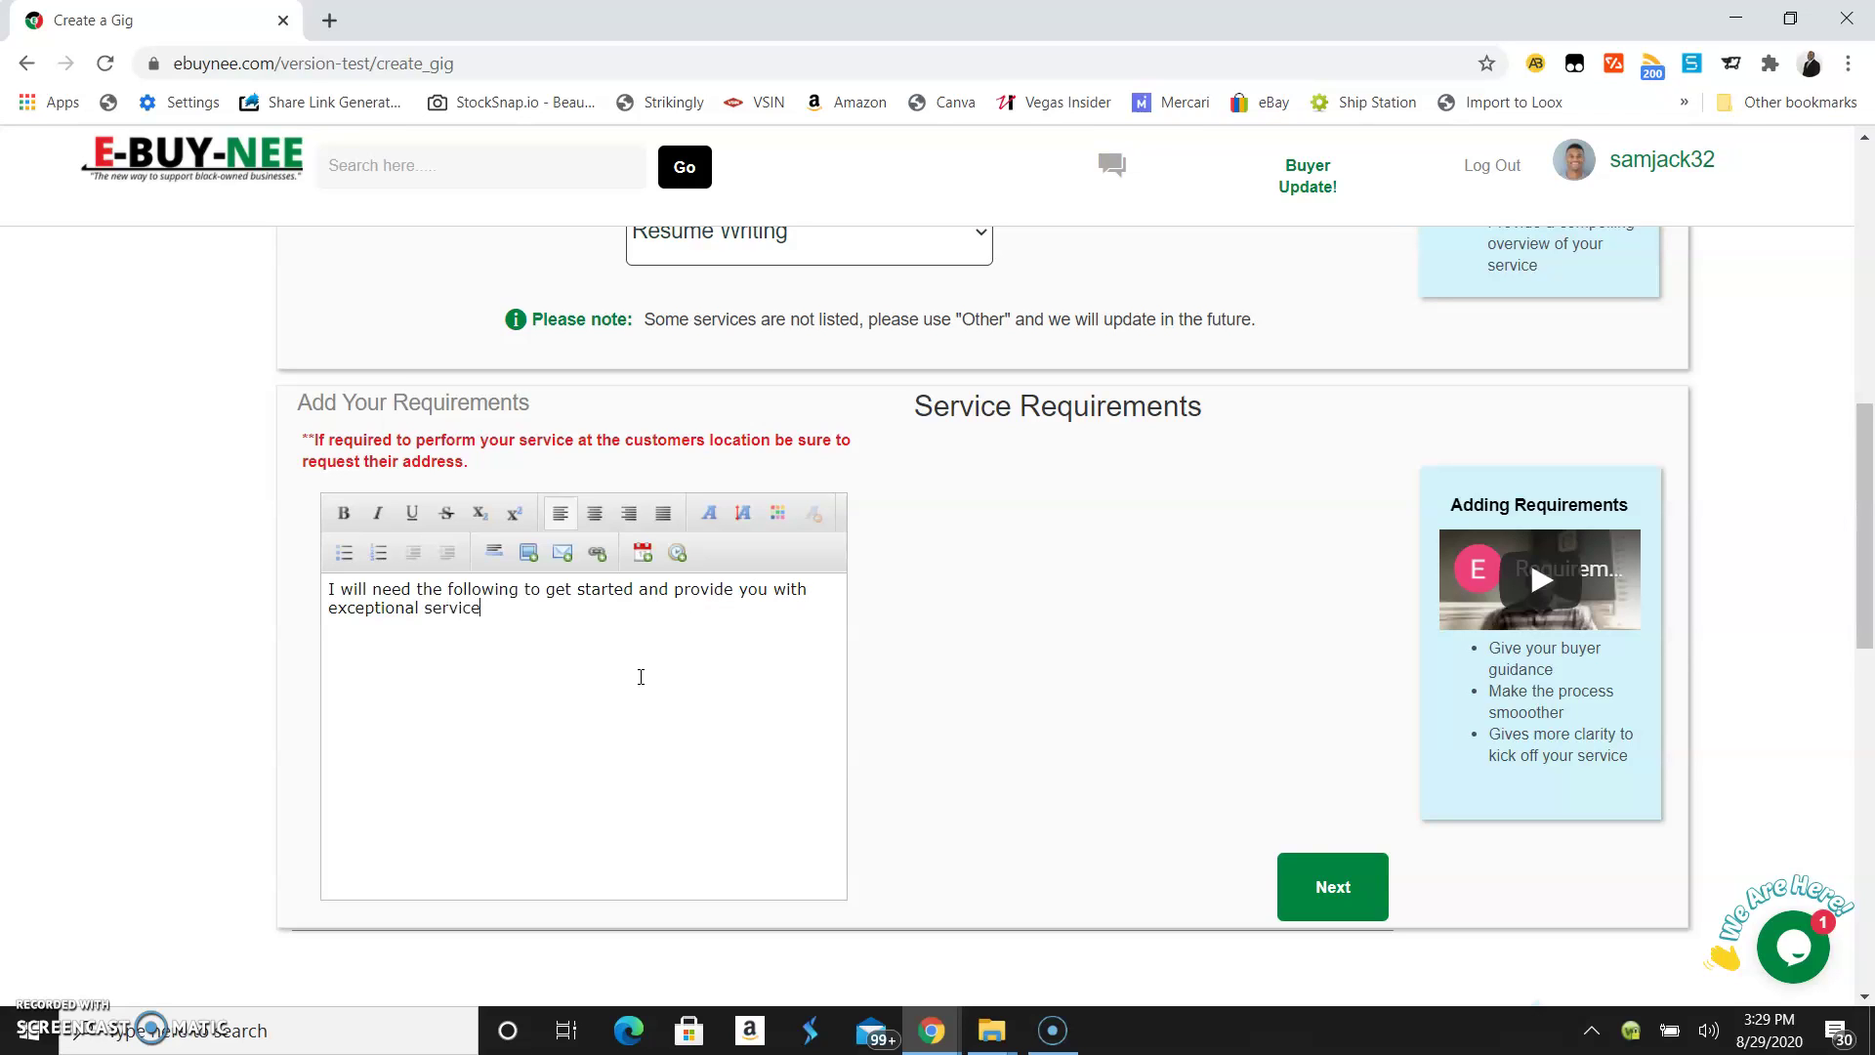
- Add a bulleted list with "Sample of your resume" and "Field you currently work in and ideal job you want to land." below the introduction
key(Return)
click(343, 553)
text(Sample of your resume)
key(BackSpace)
key(BackSpace)
key(BackSpace)
text(ield you currently work in and ideal job your)
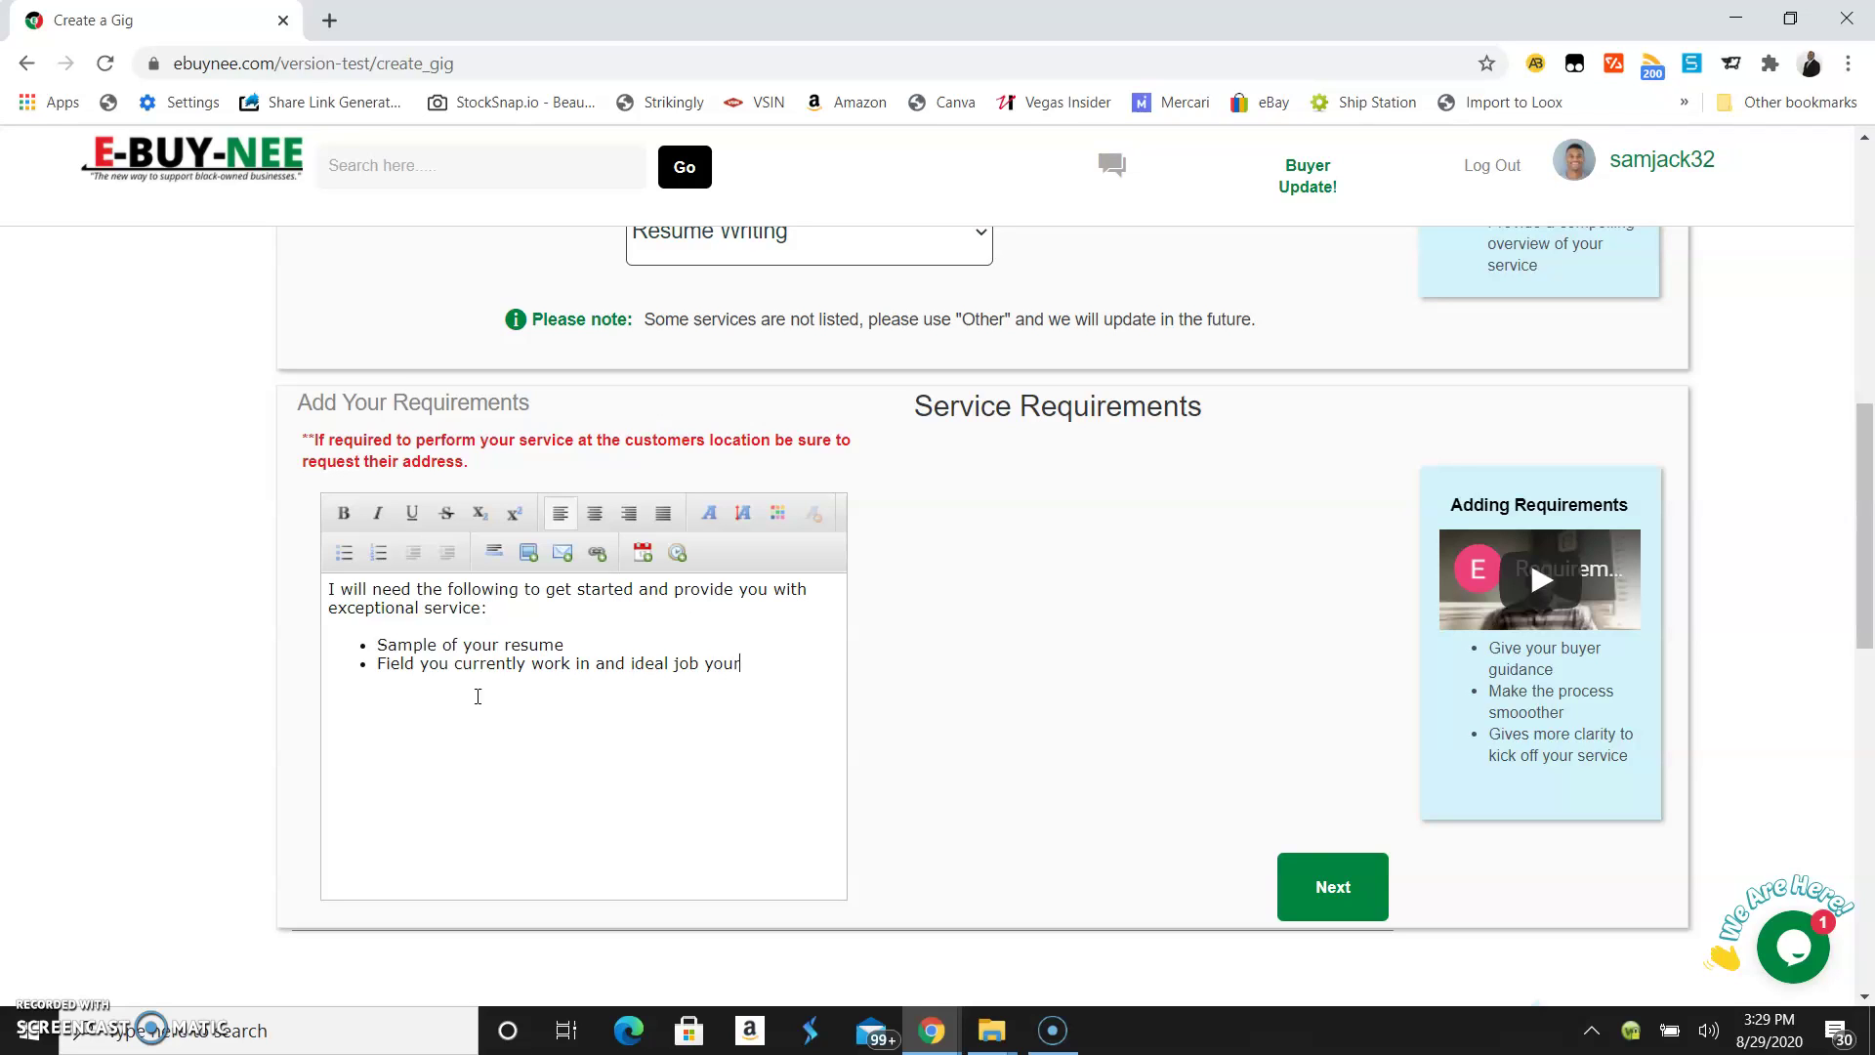
text( want toland.)
click(478, 696)
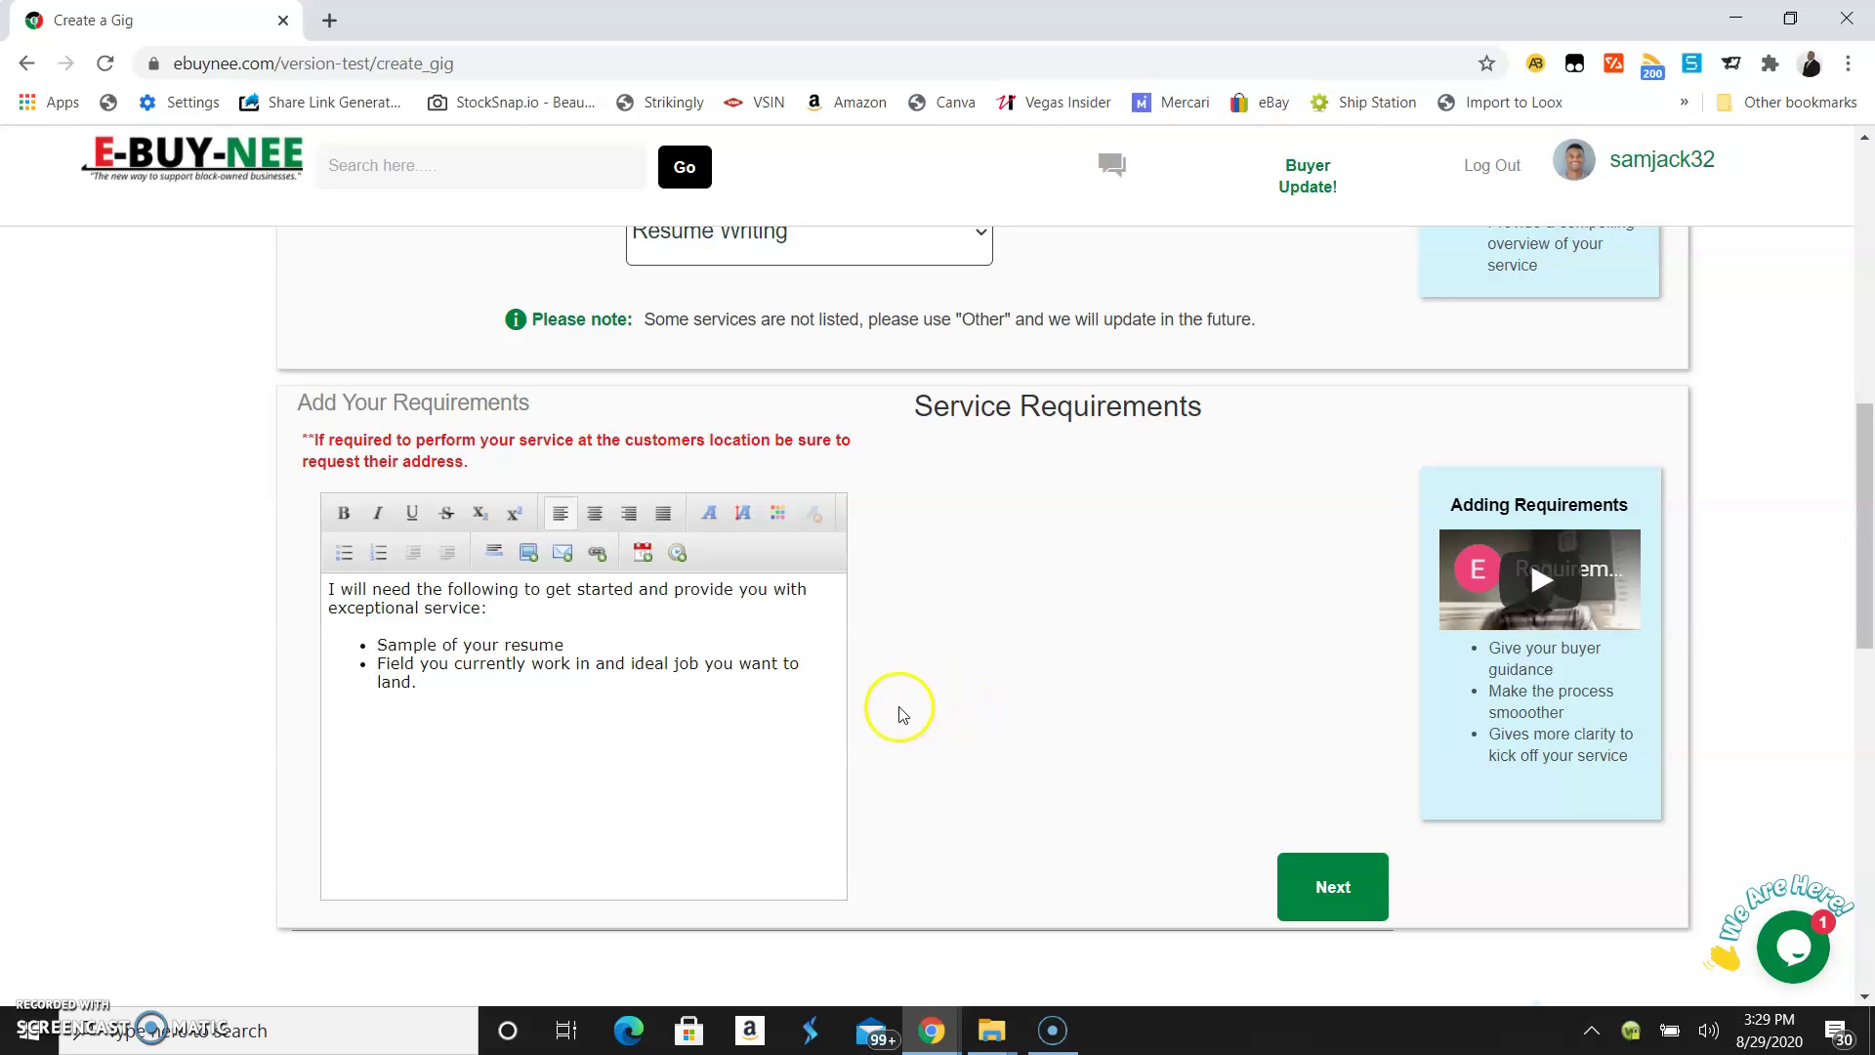
- Proceed to the demo images and add general-resume-example@2x from the Resume Writing folder
click(1311, 888)
scroll(957, 669, up, 1)
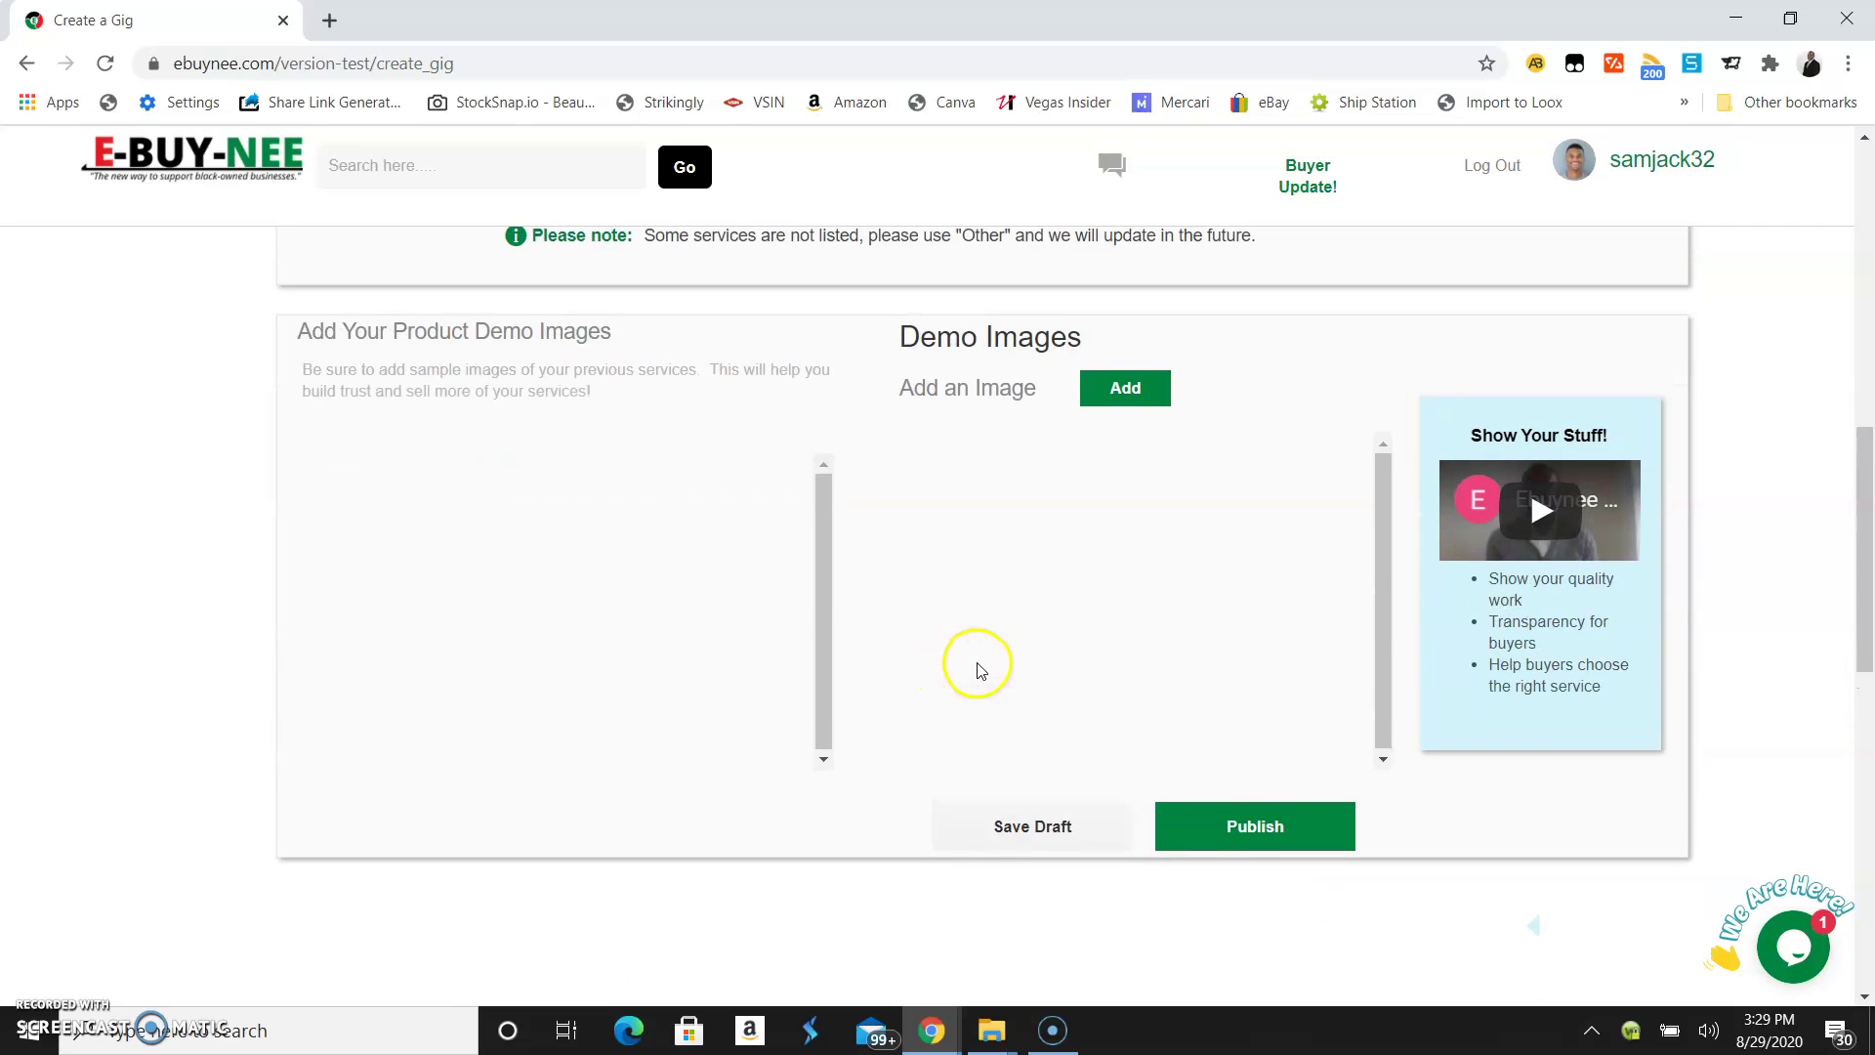
click(1116, 391)
click(954, 430)
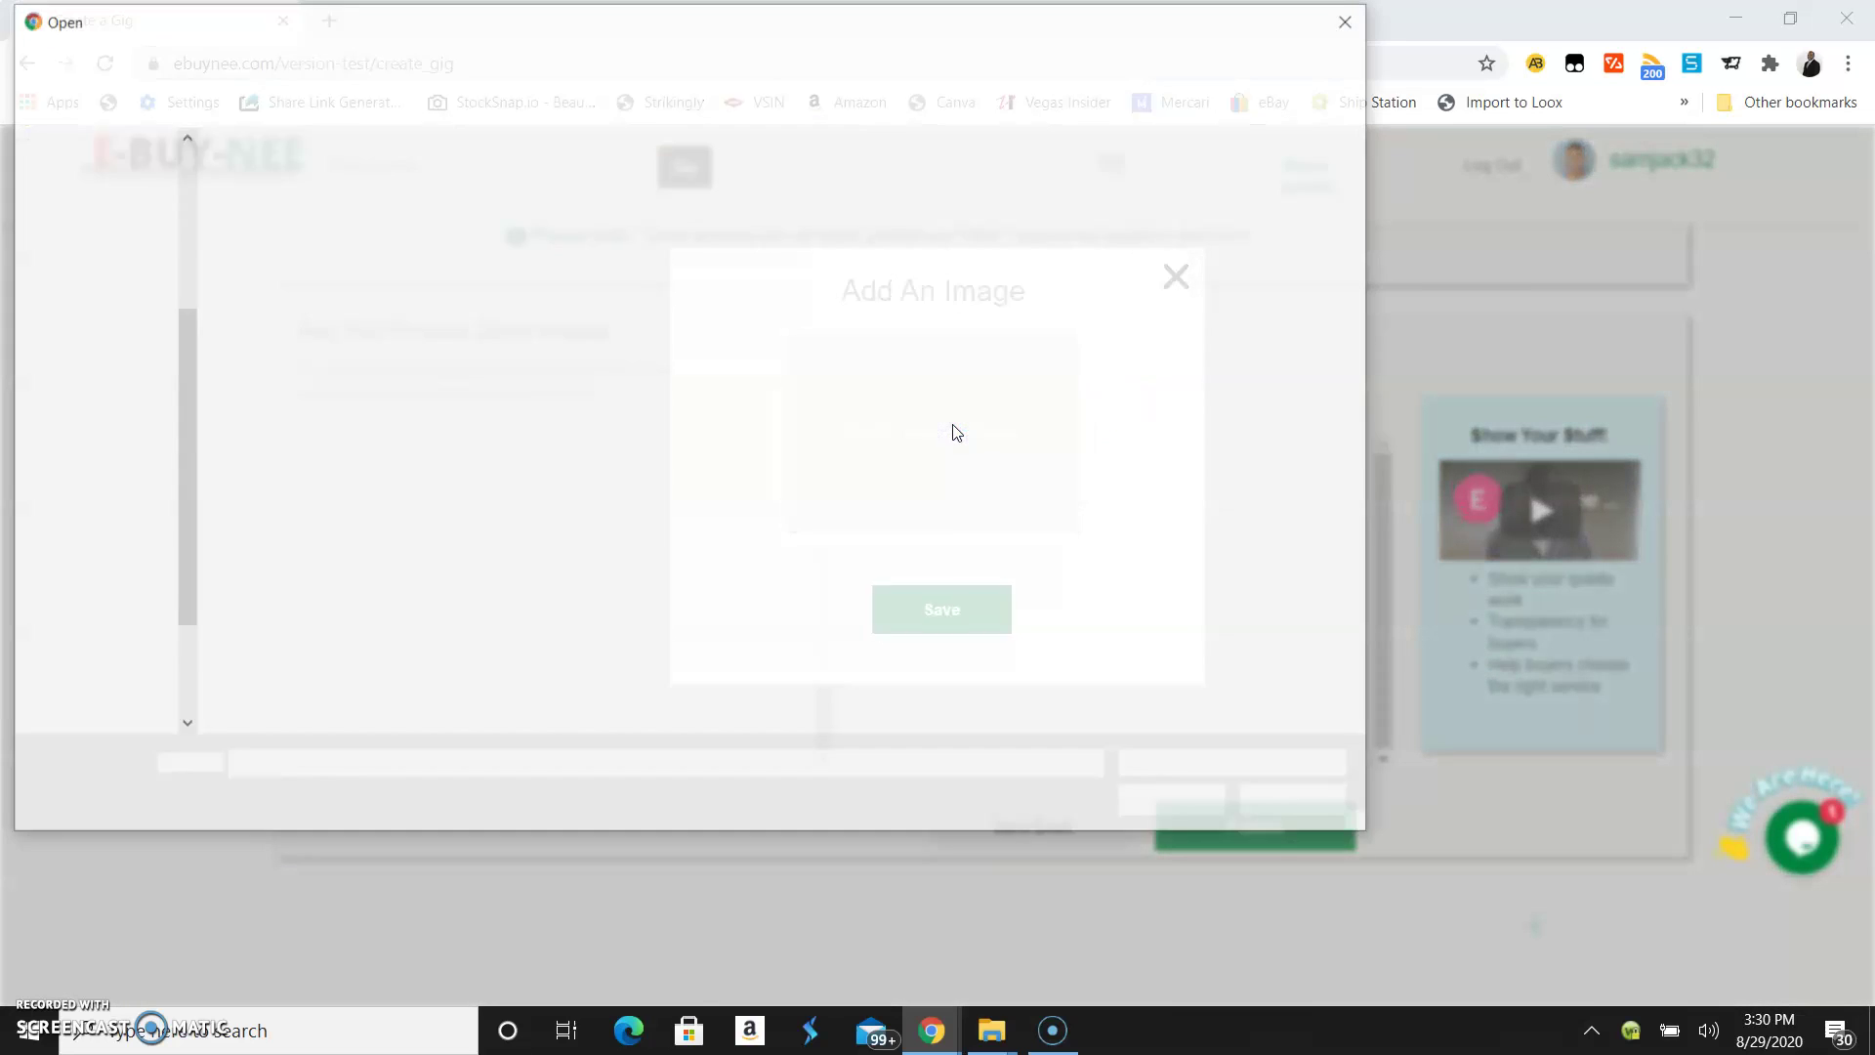
click(278, 210)
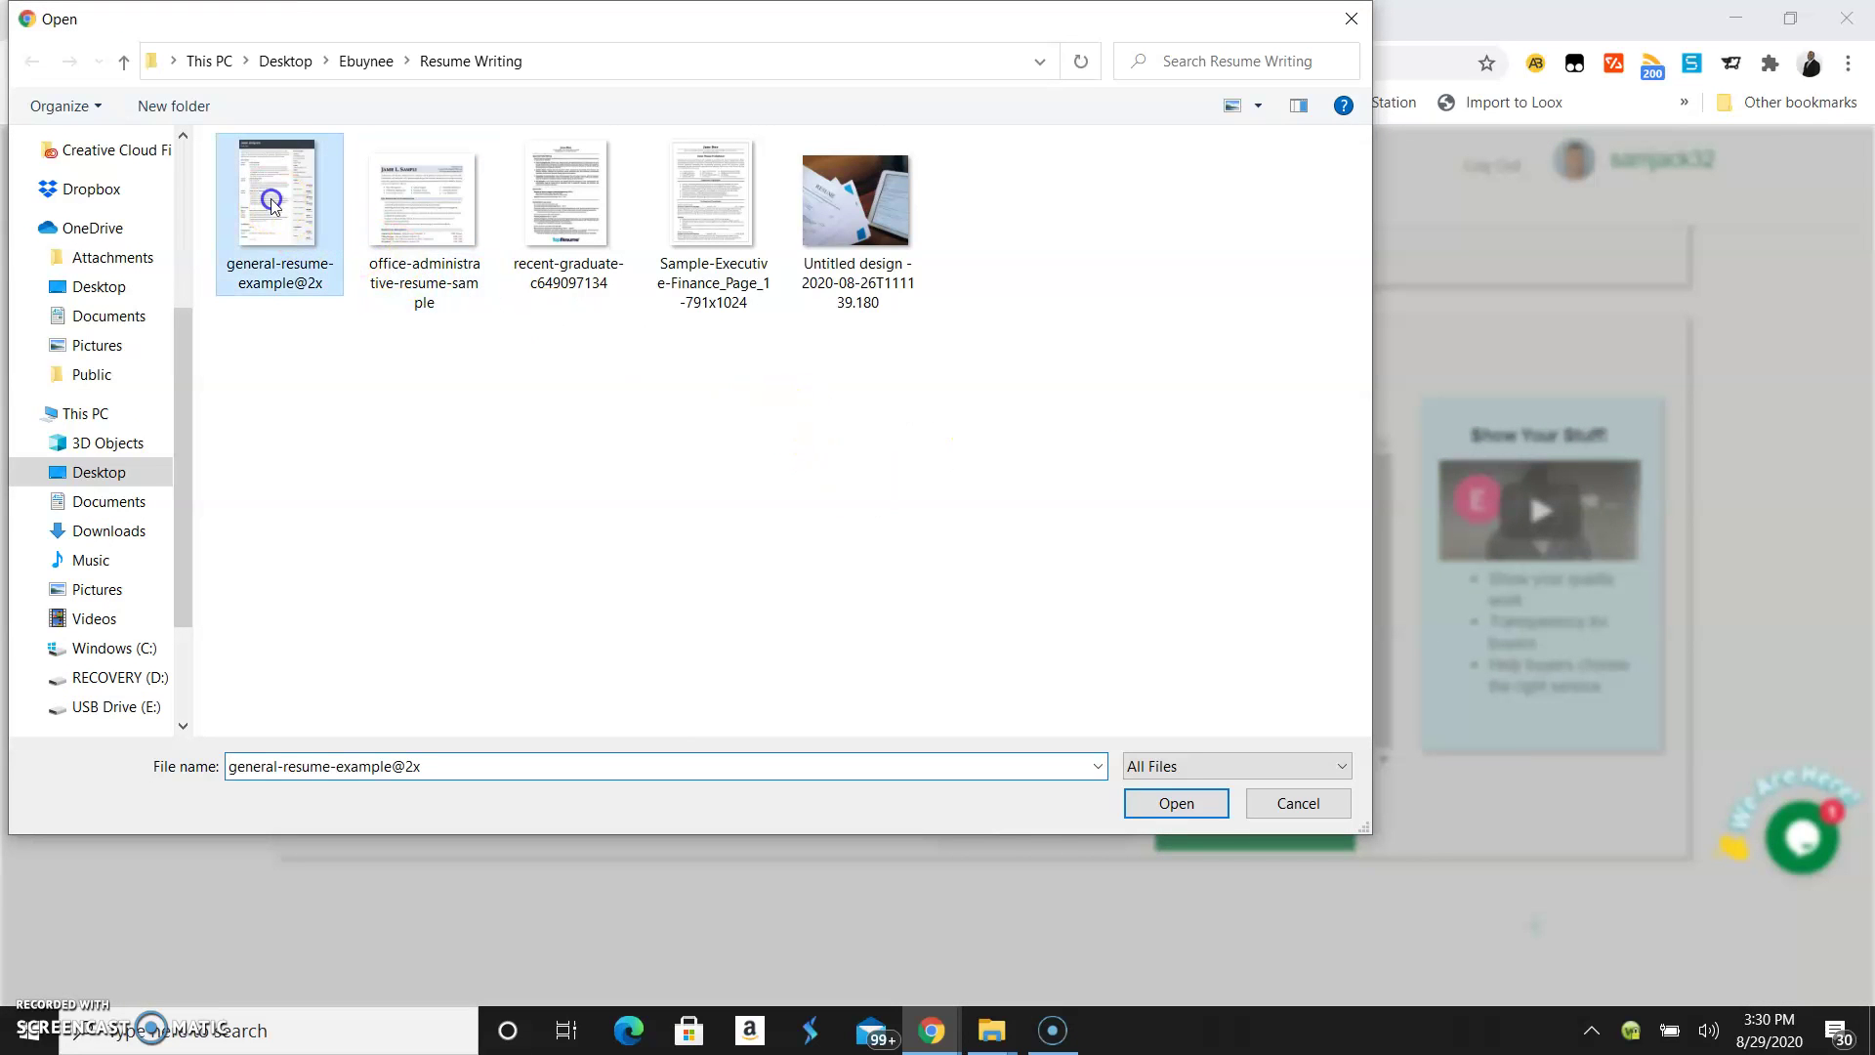
click(1176, 803)
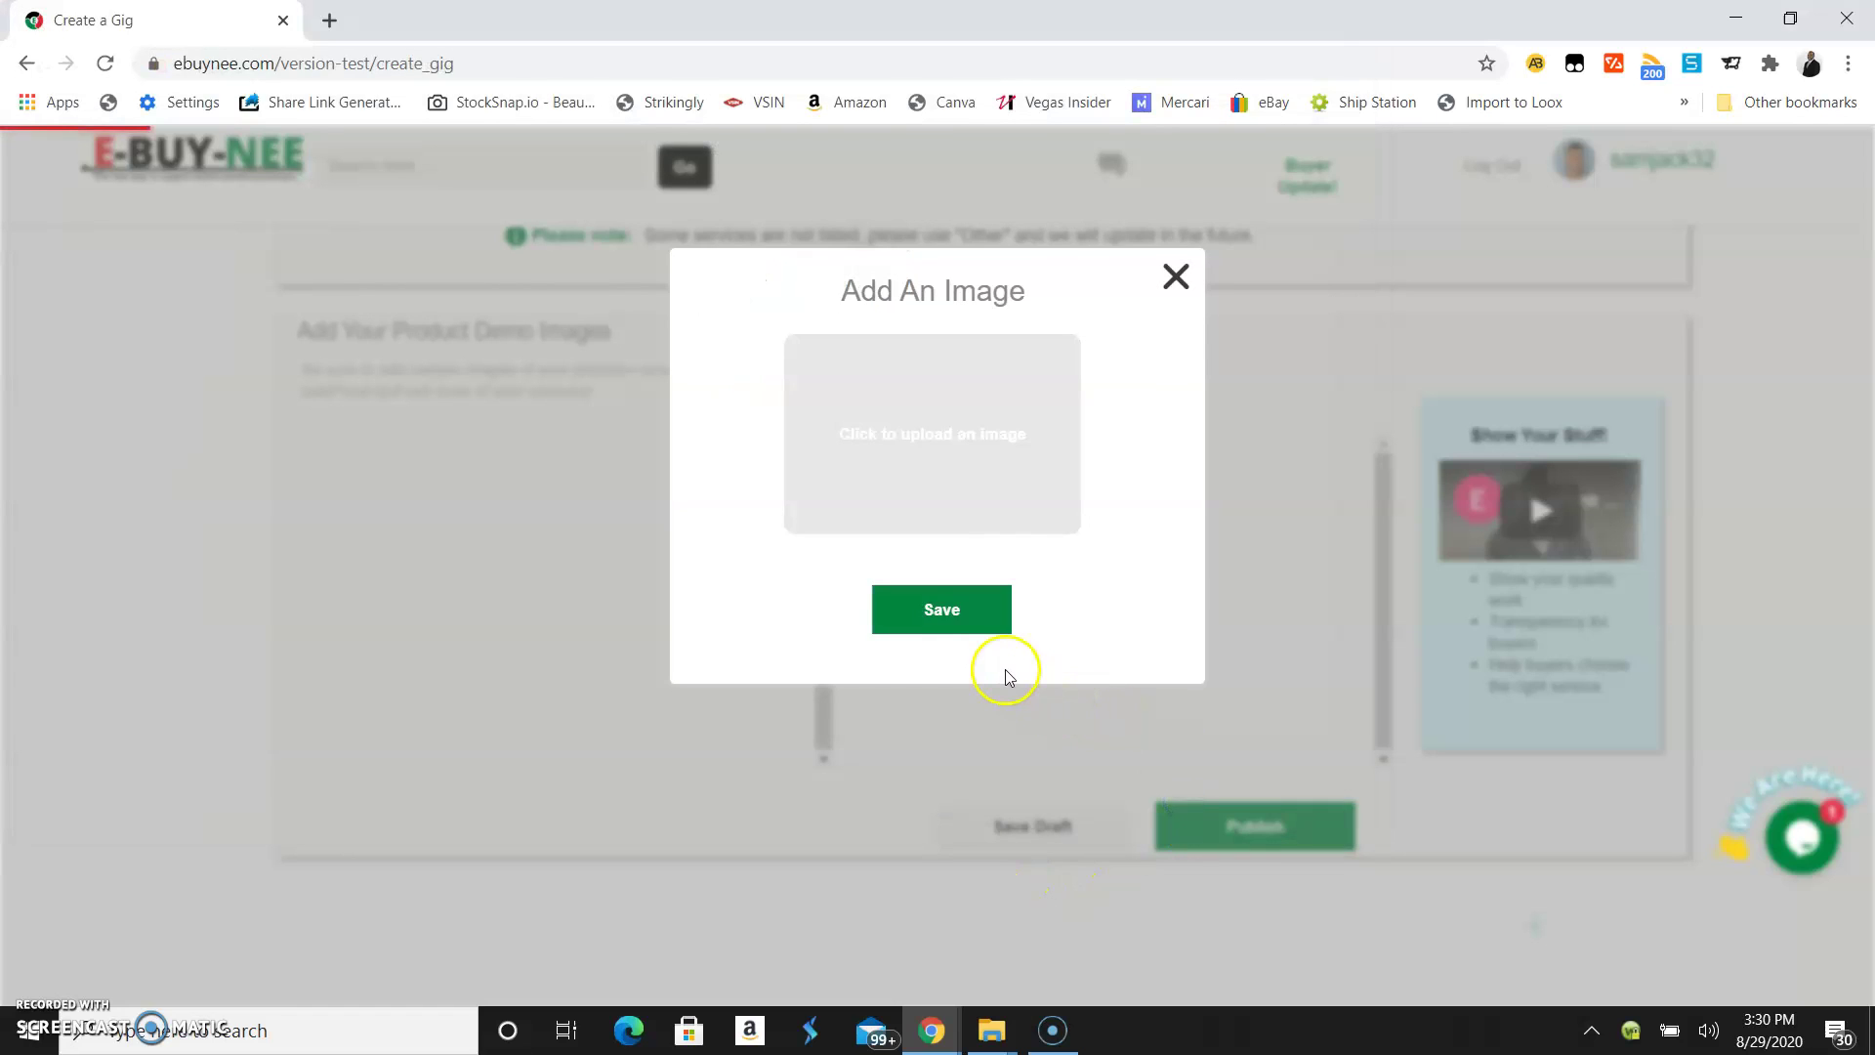
click(942, 609)
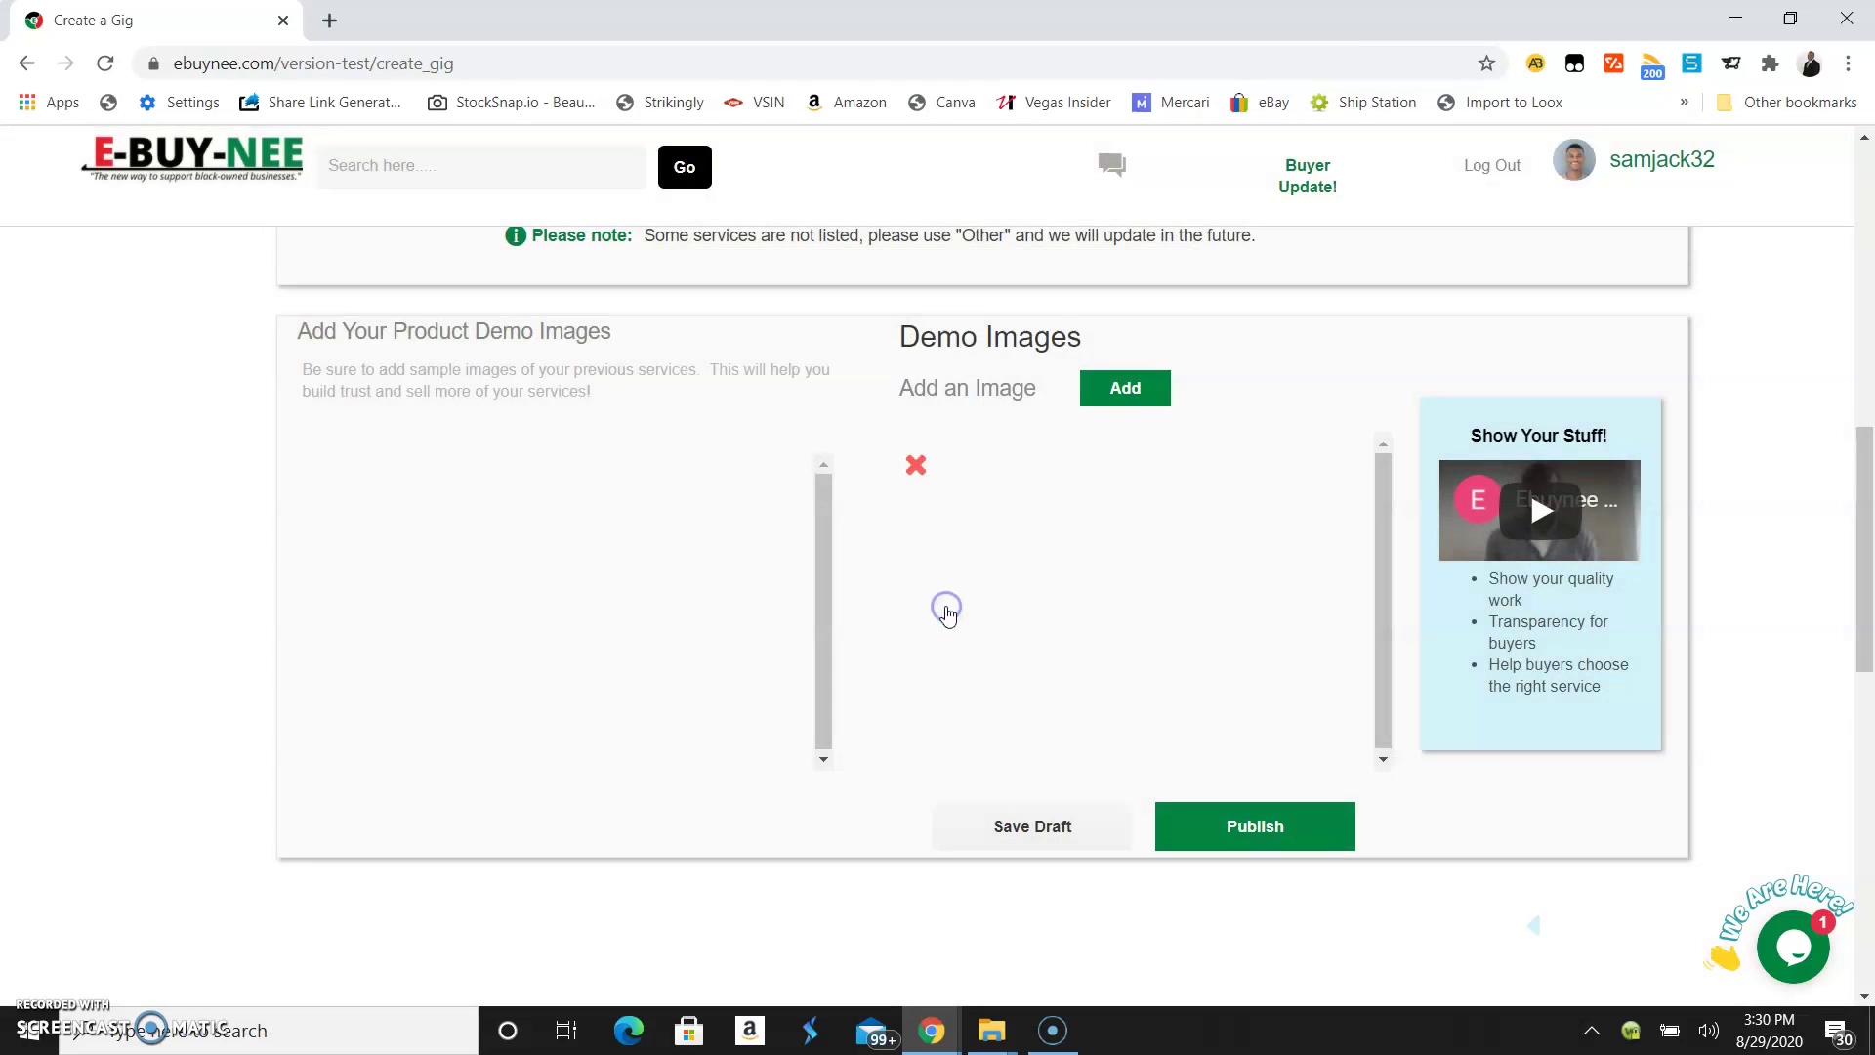
- Add office-administrative-resume-sample as the second demo image
click(1128, 390)
click(1000, 442)
click(444, 235)
click(1176, 802)
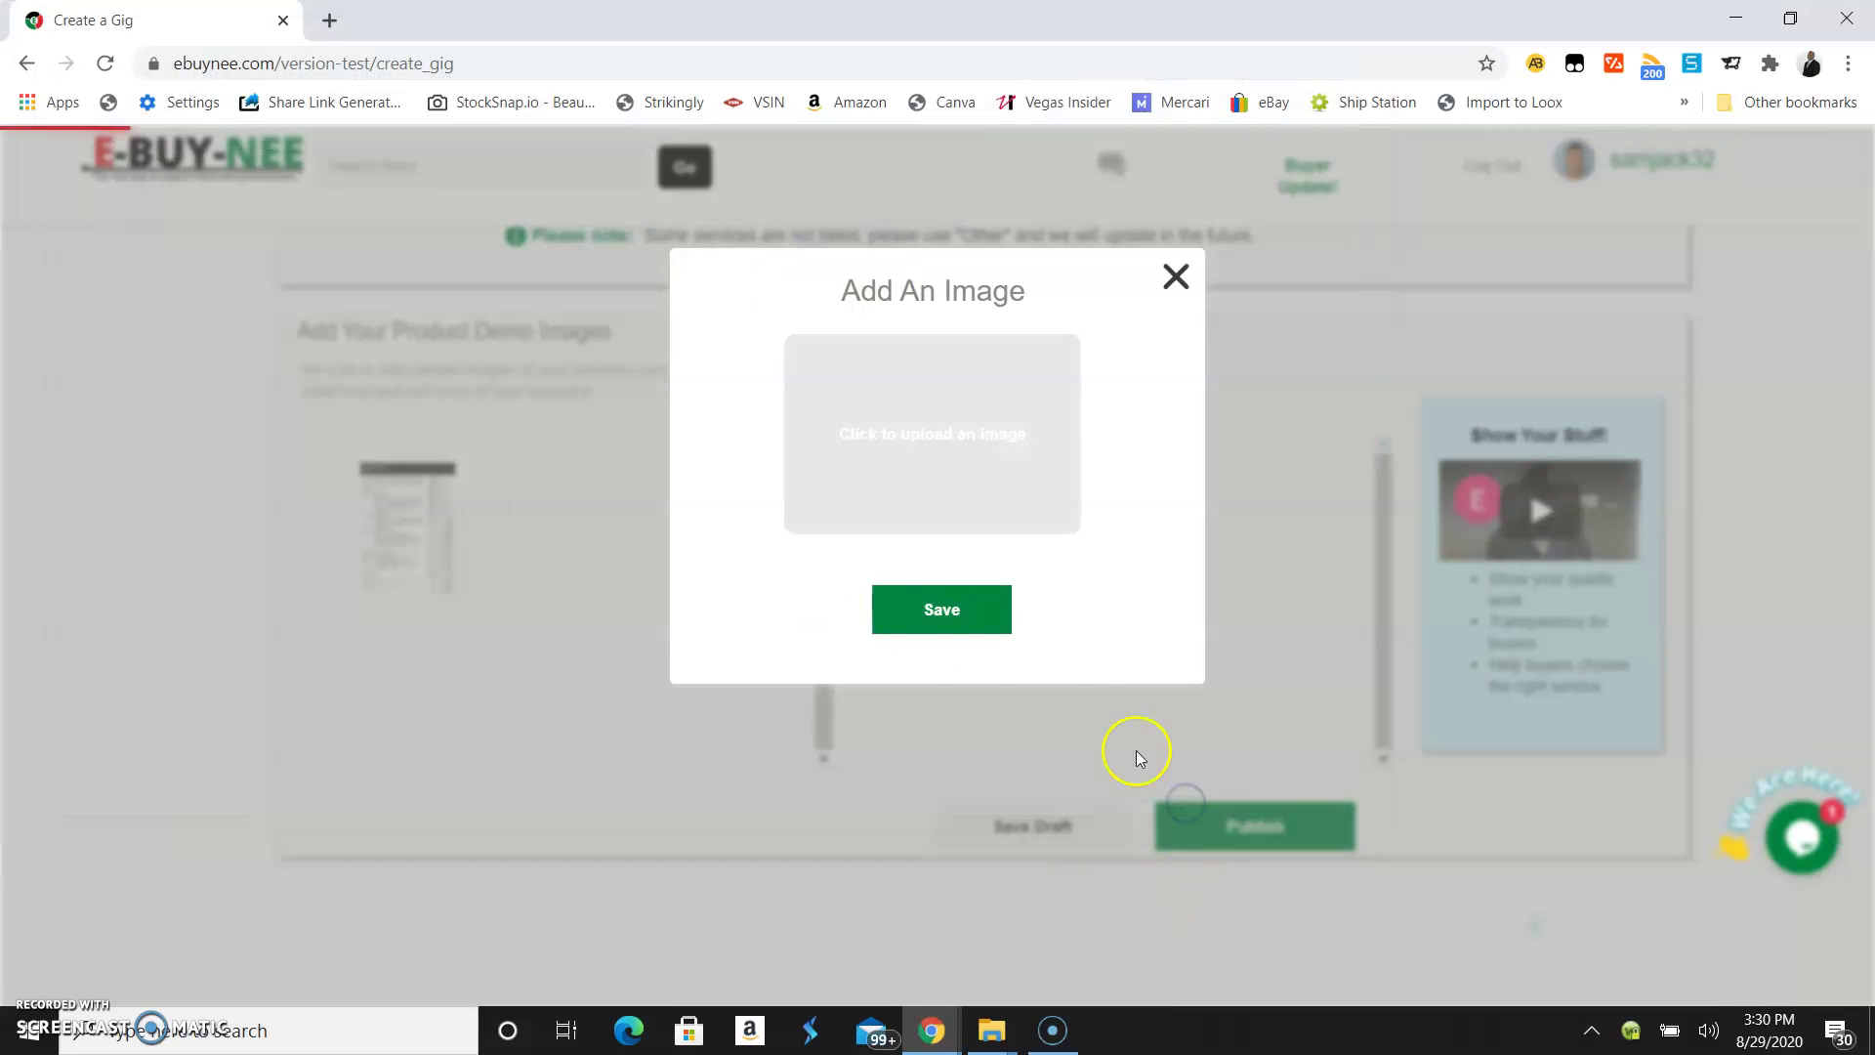
click(941, 609)
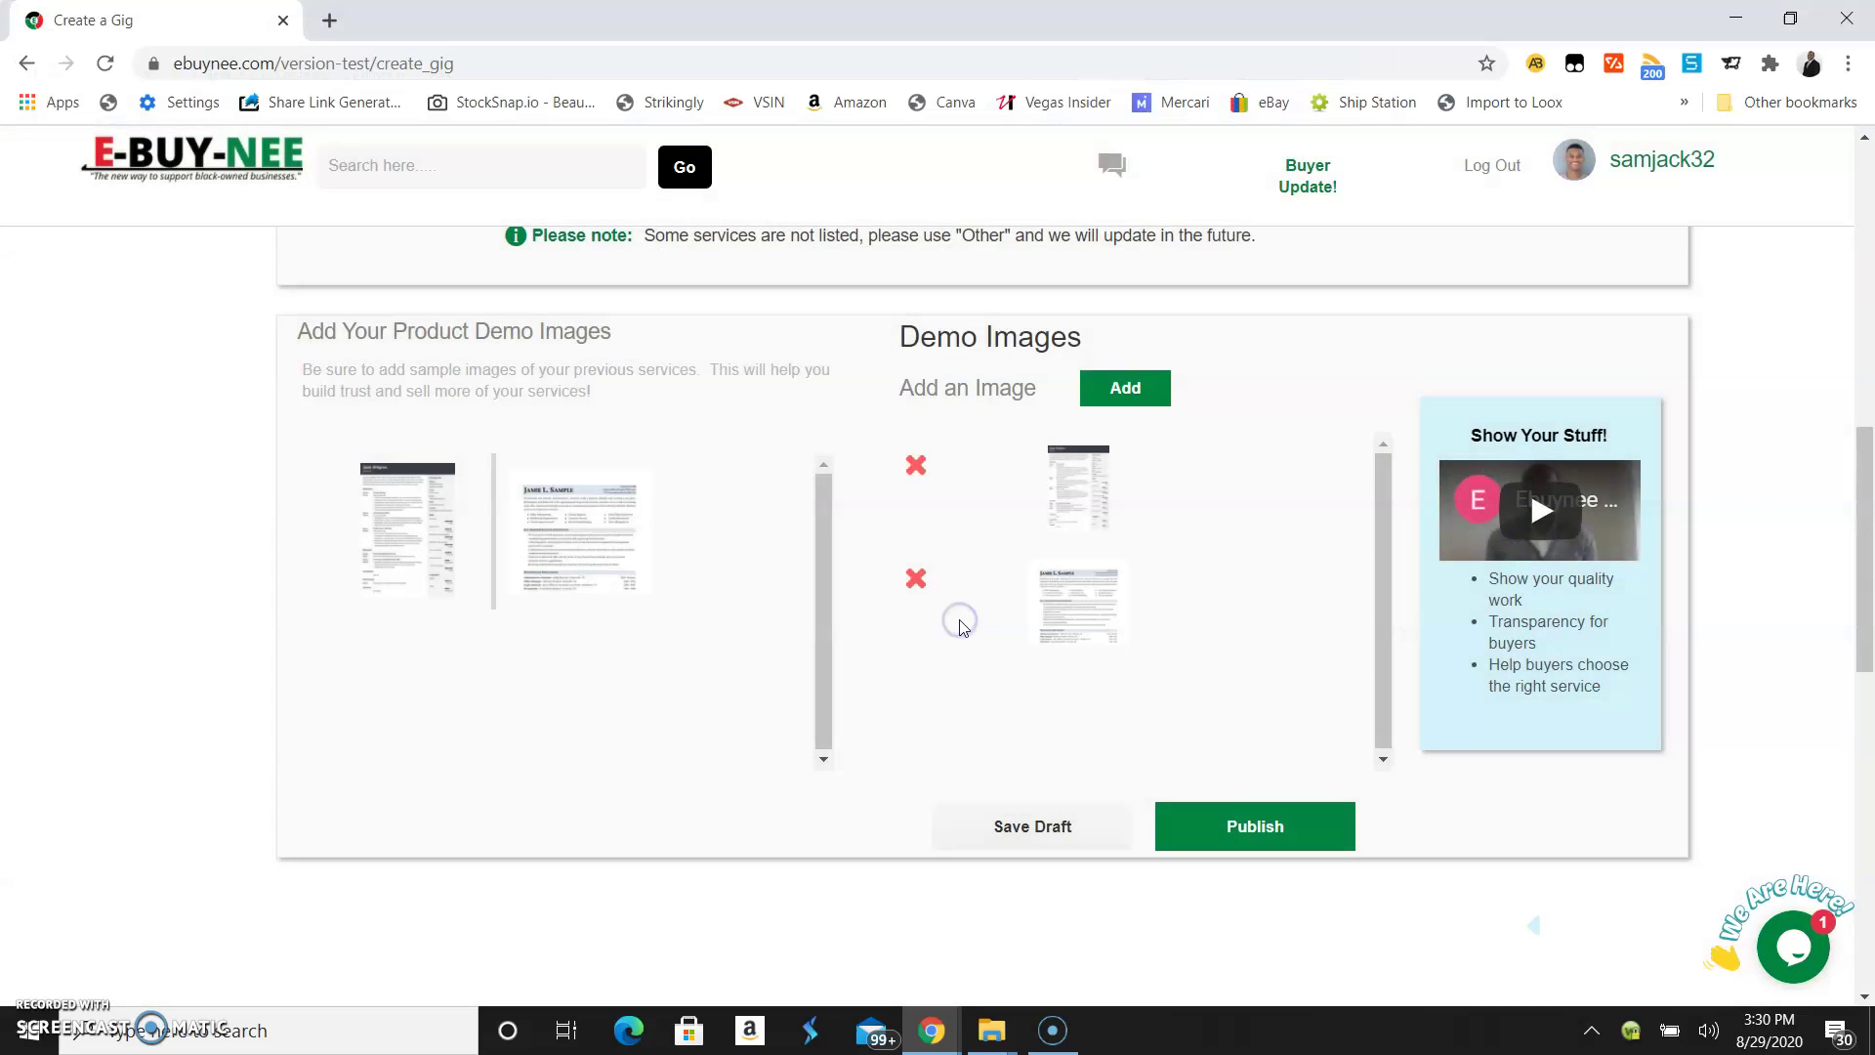
- Add recent-graduate-c649097134 as the third demo image
click(1128, 383)
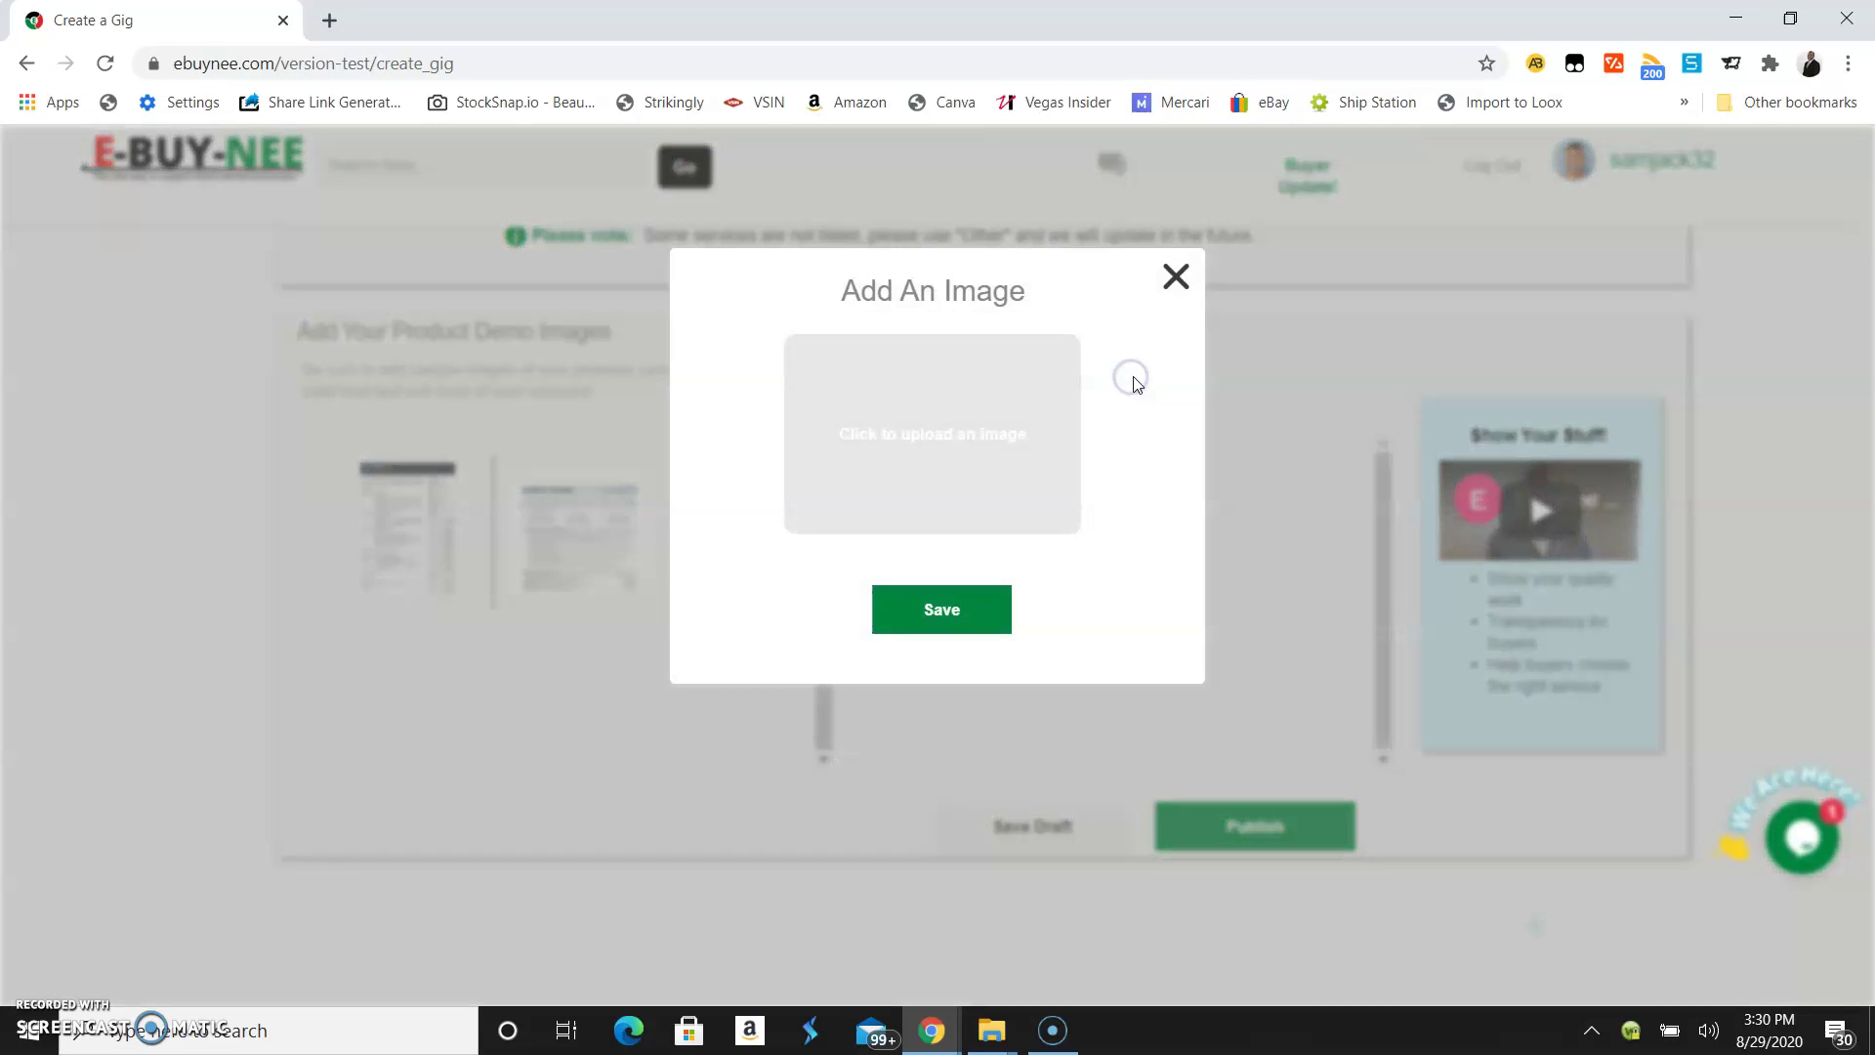
click(965, 427)
click(568, 201)
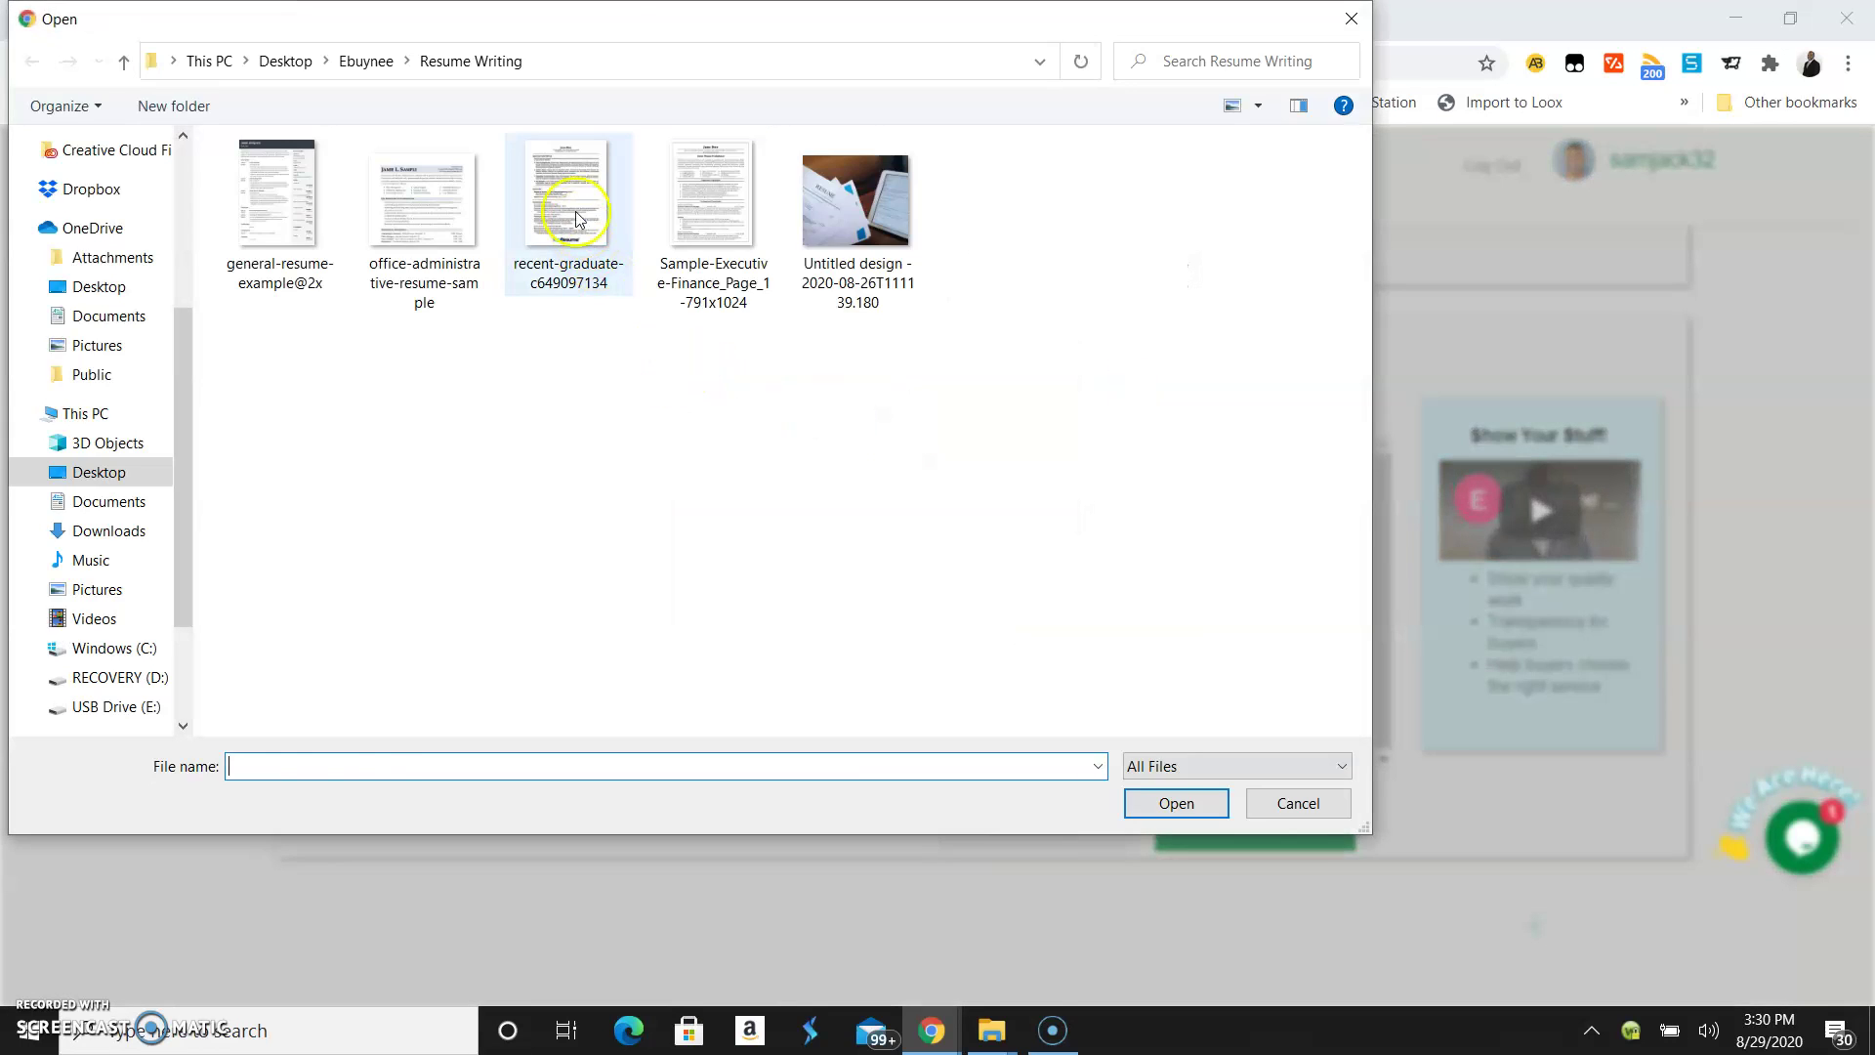
click(1172, 801)
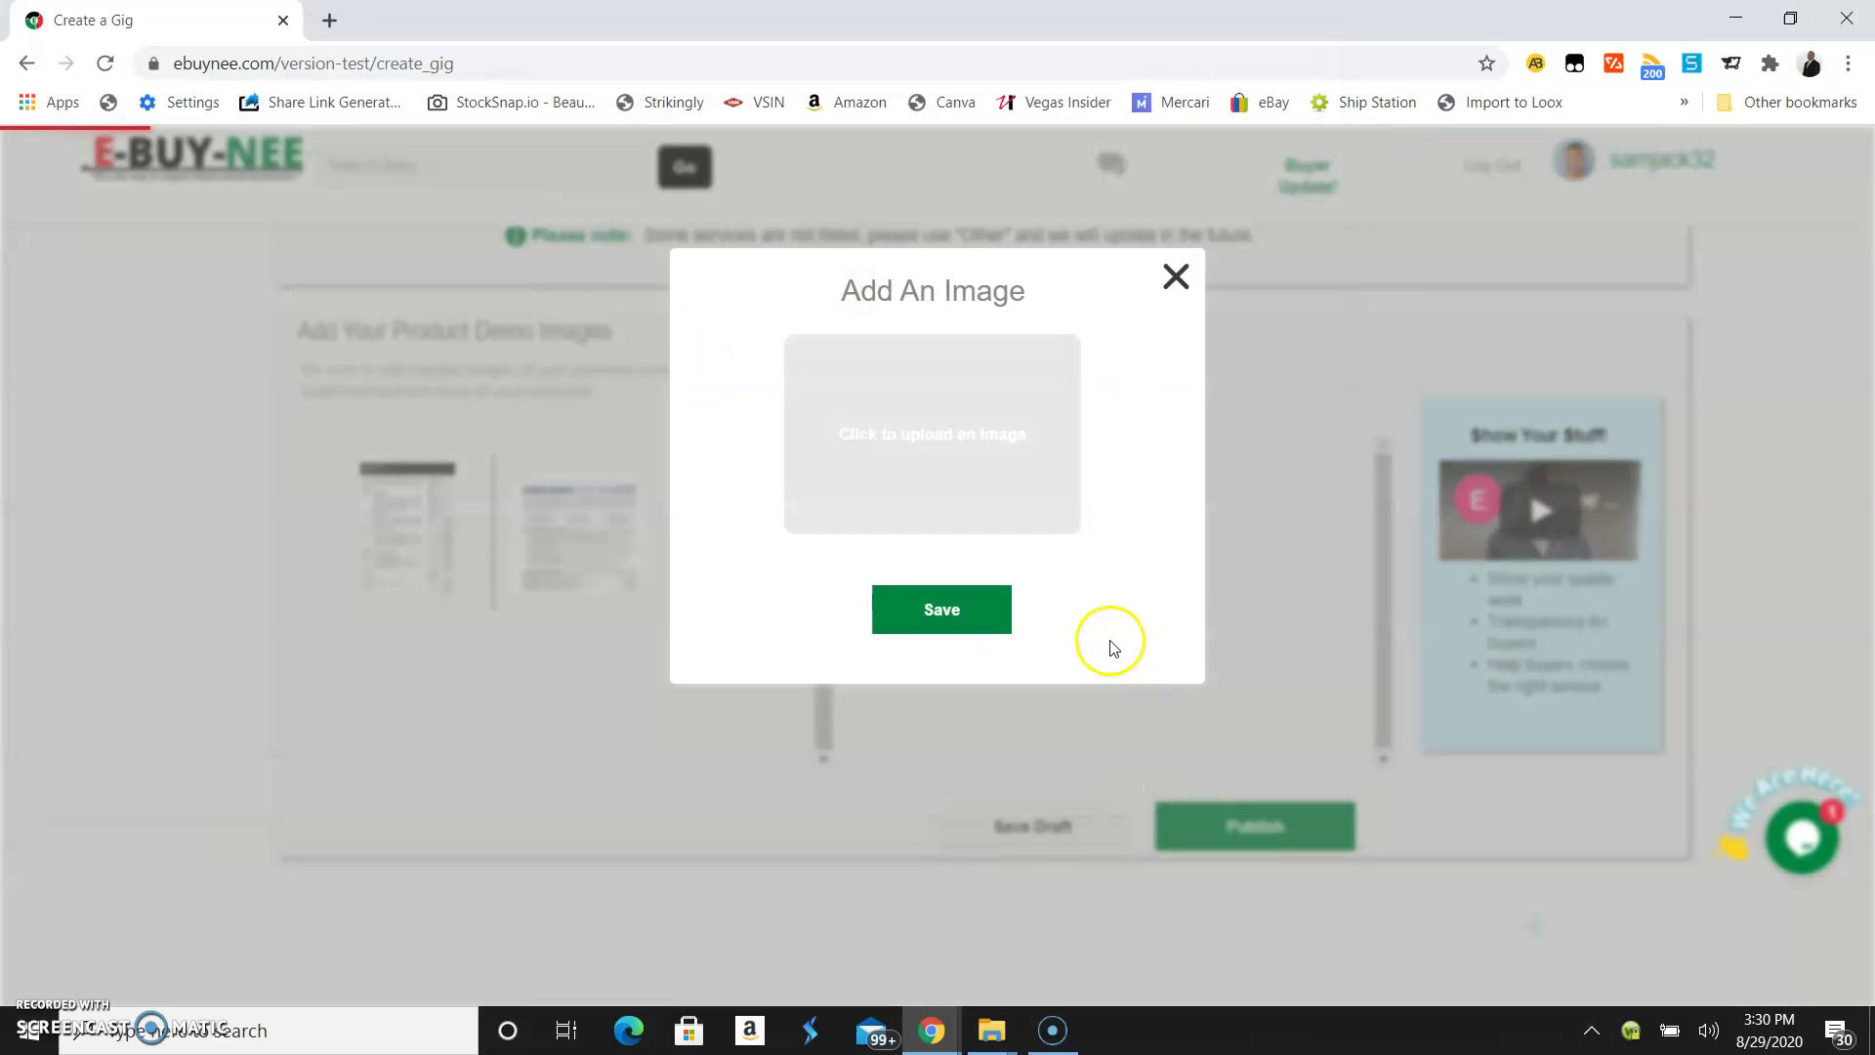
click(971, 617)
- Add Sample-Executive-Finance_Page_1-791x1024 as the fourth demo image and publish the listing
click(1133, 386)
click(1018, 433)
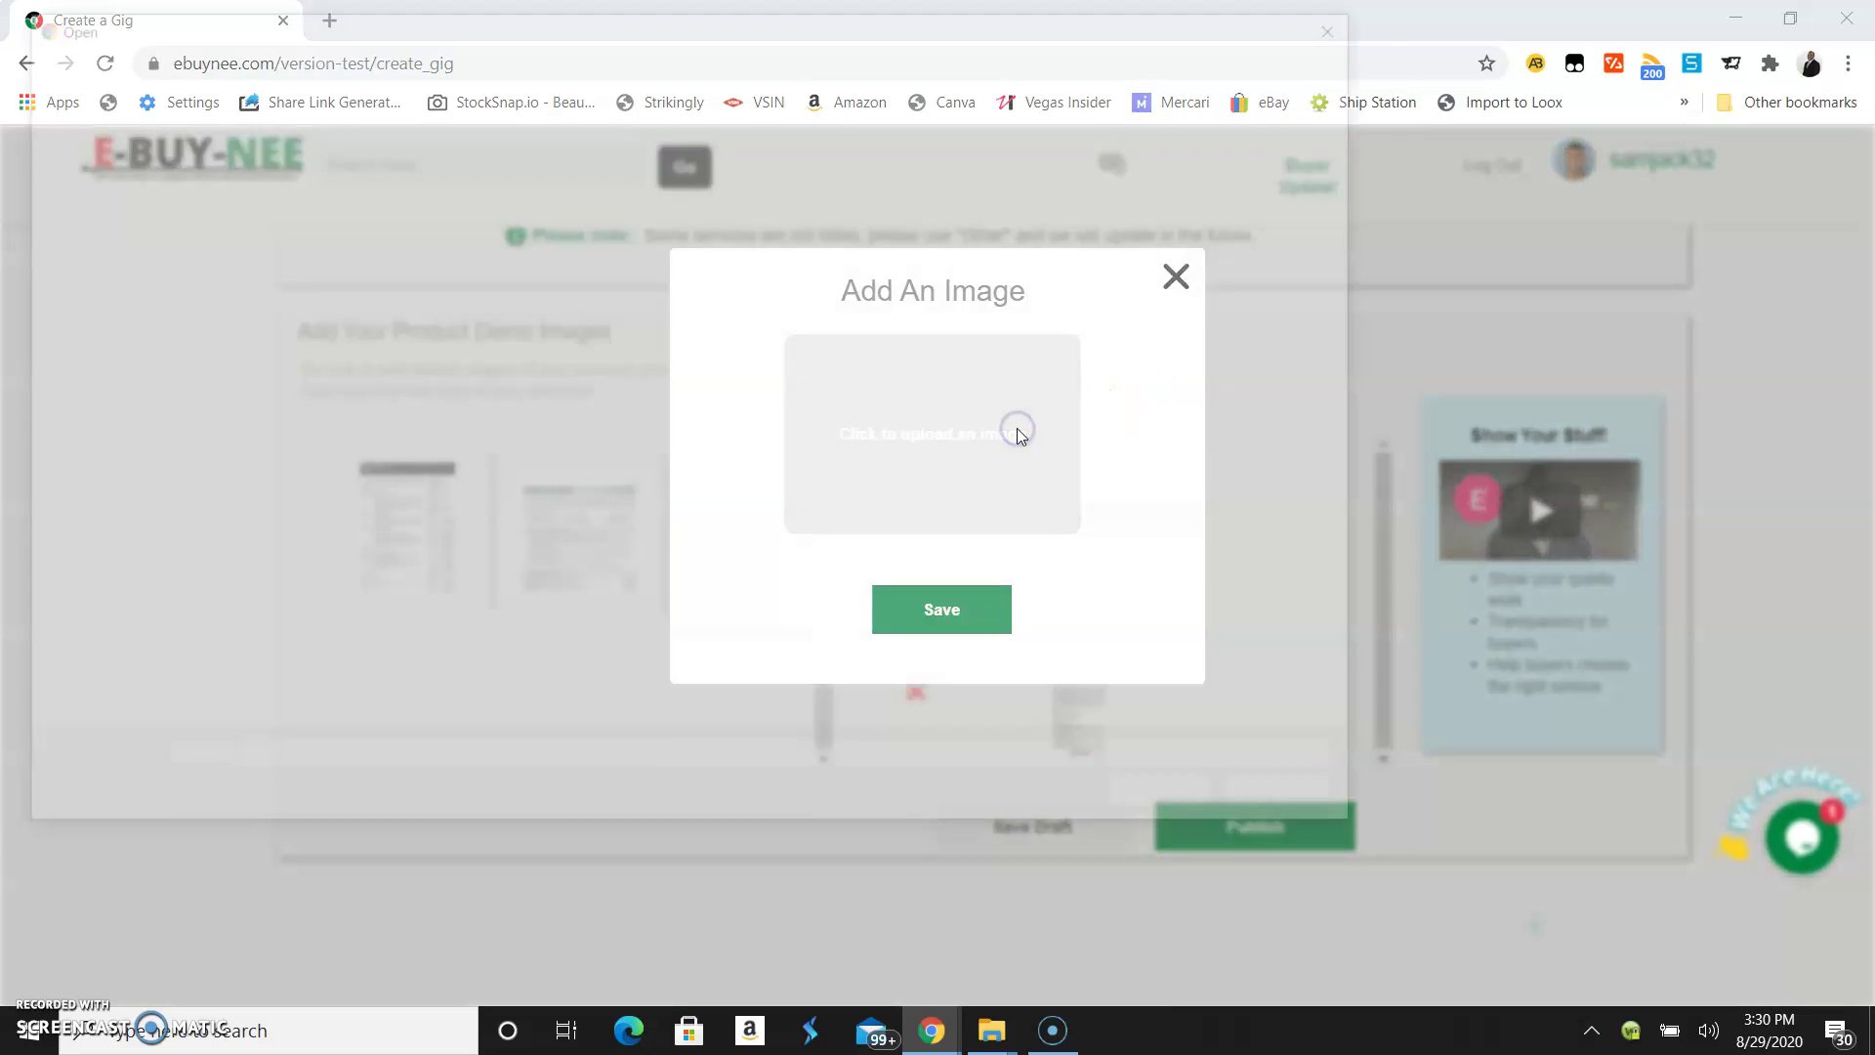
click(738, 206)
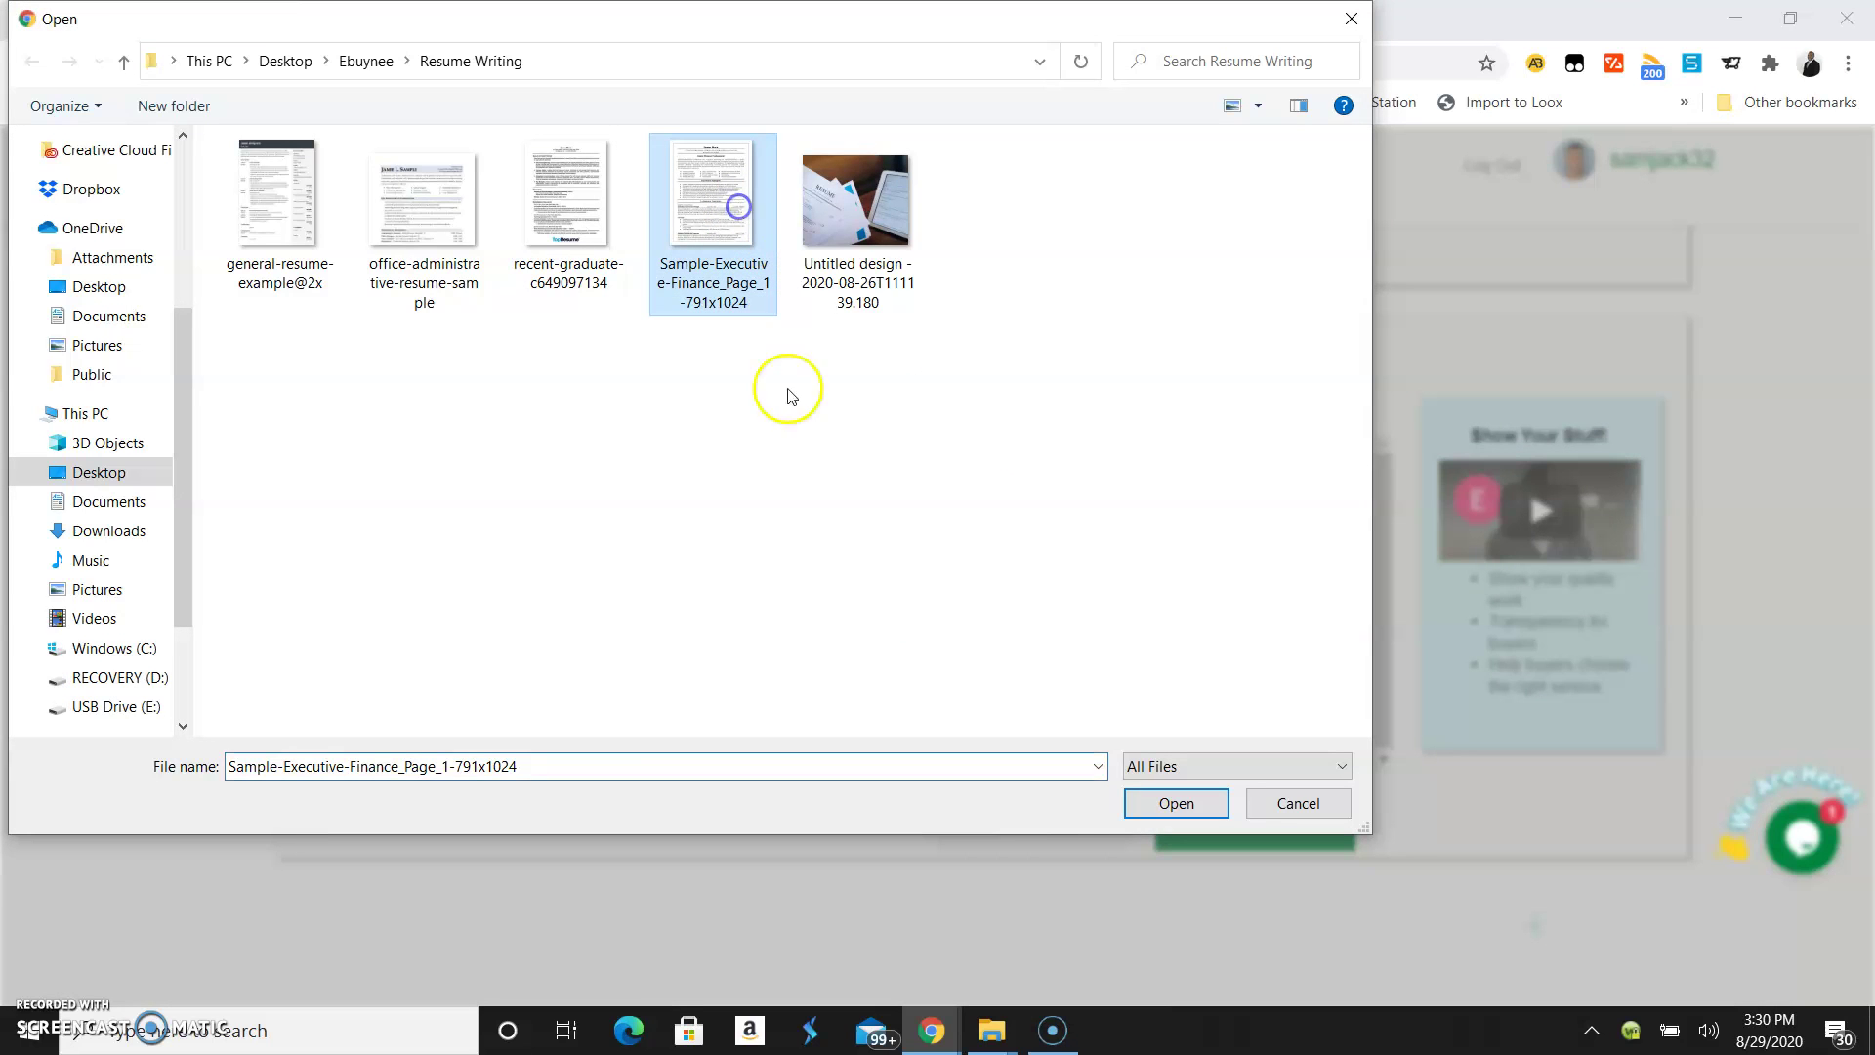
click(1148, 807)
click(937, 611)
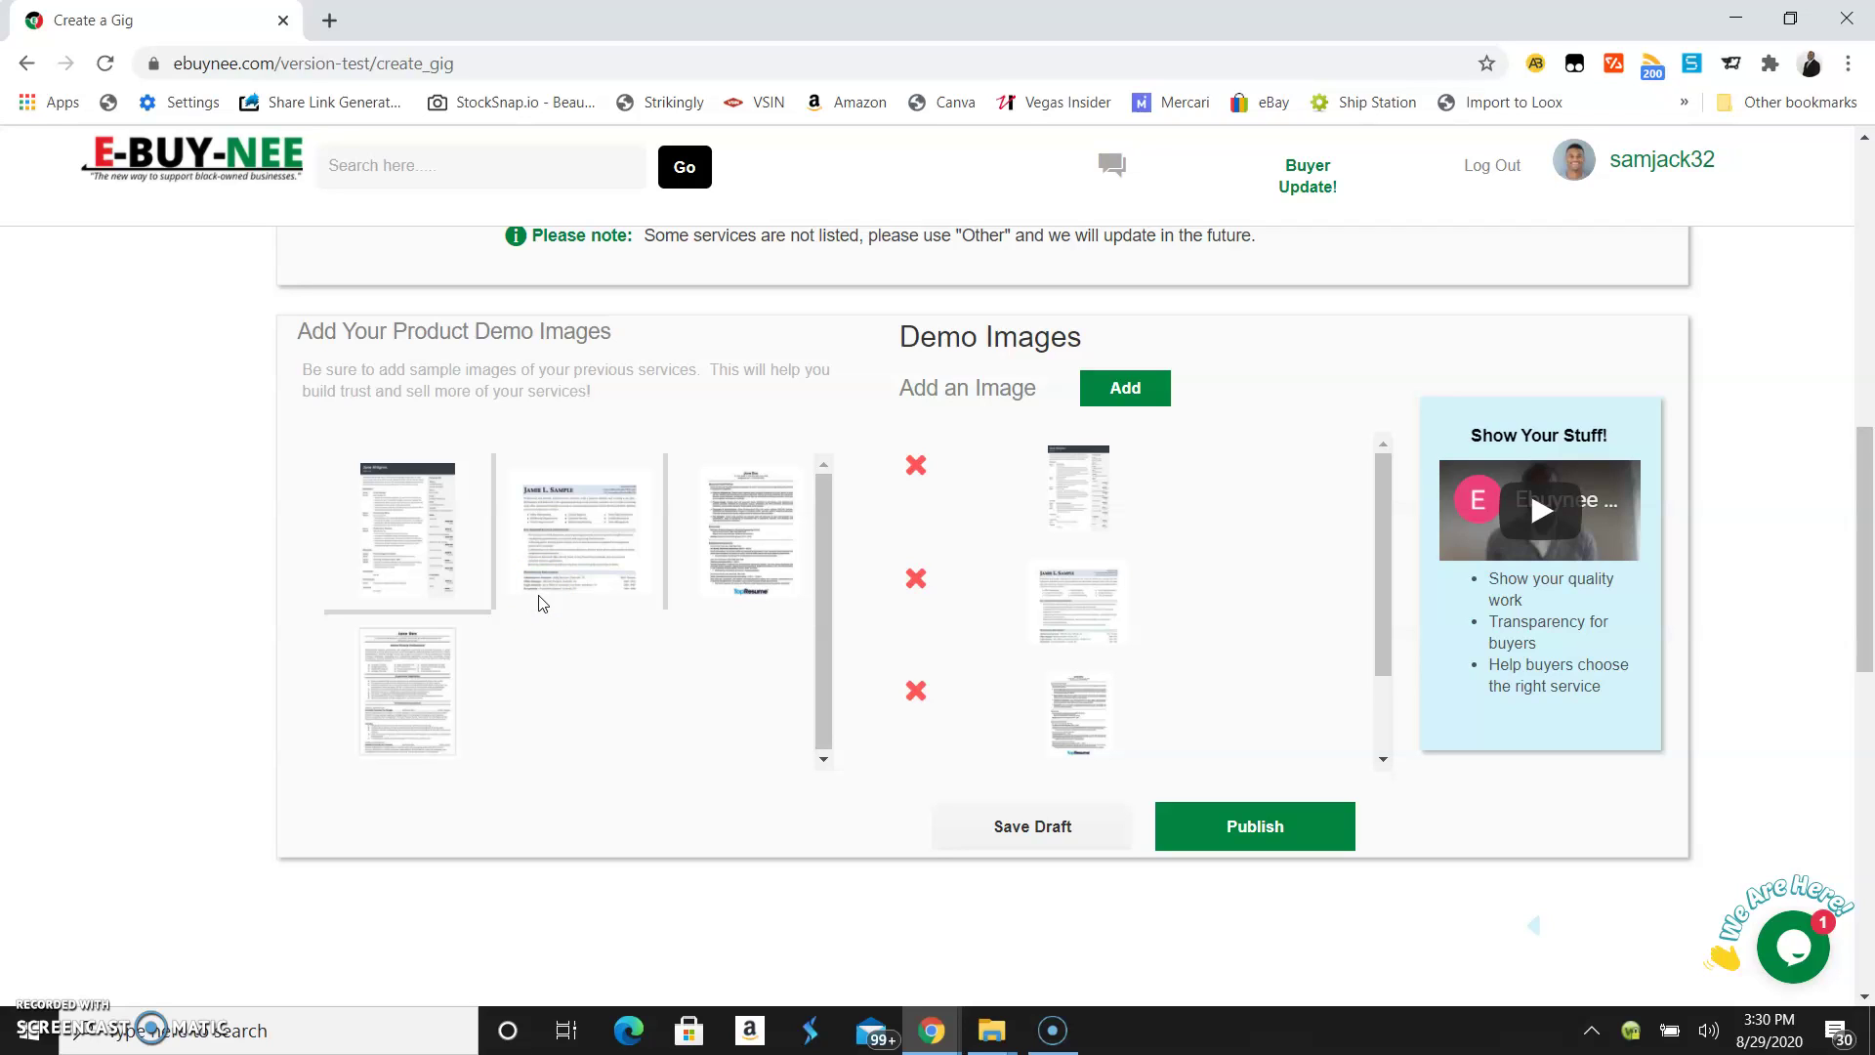
click(1176, 823)
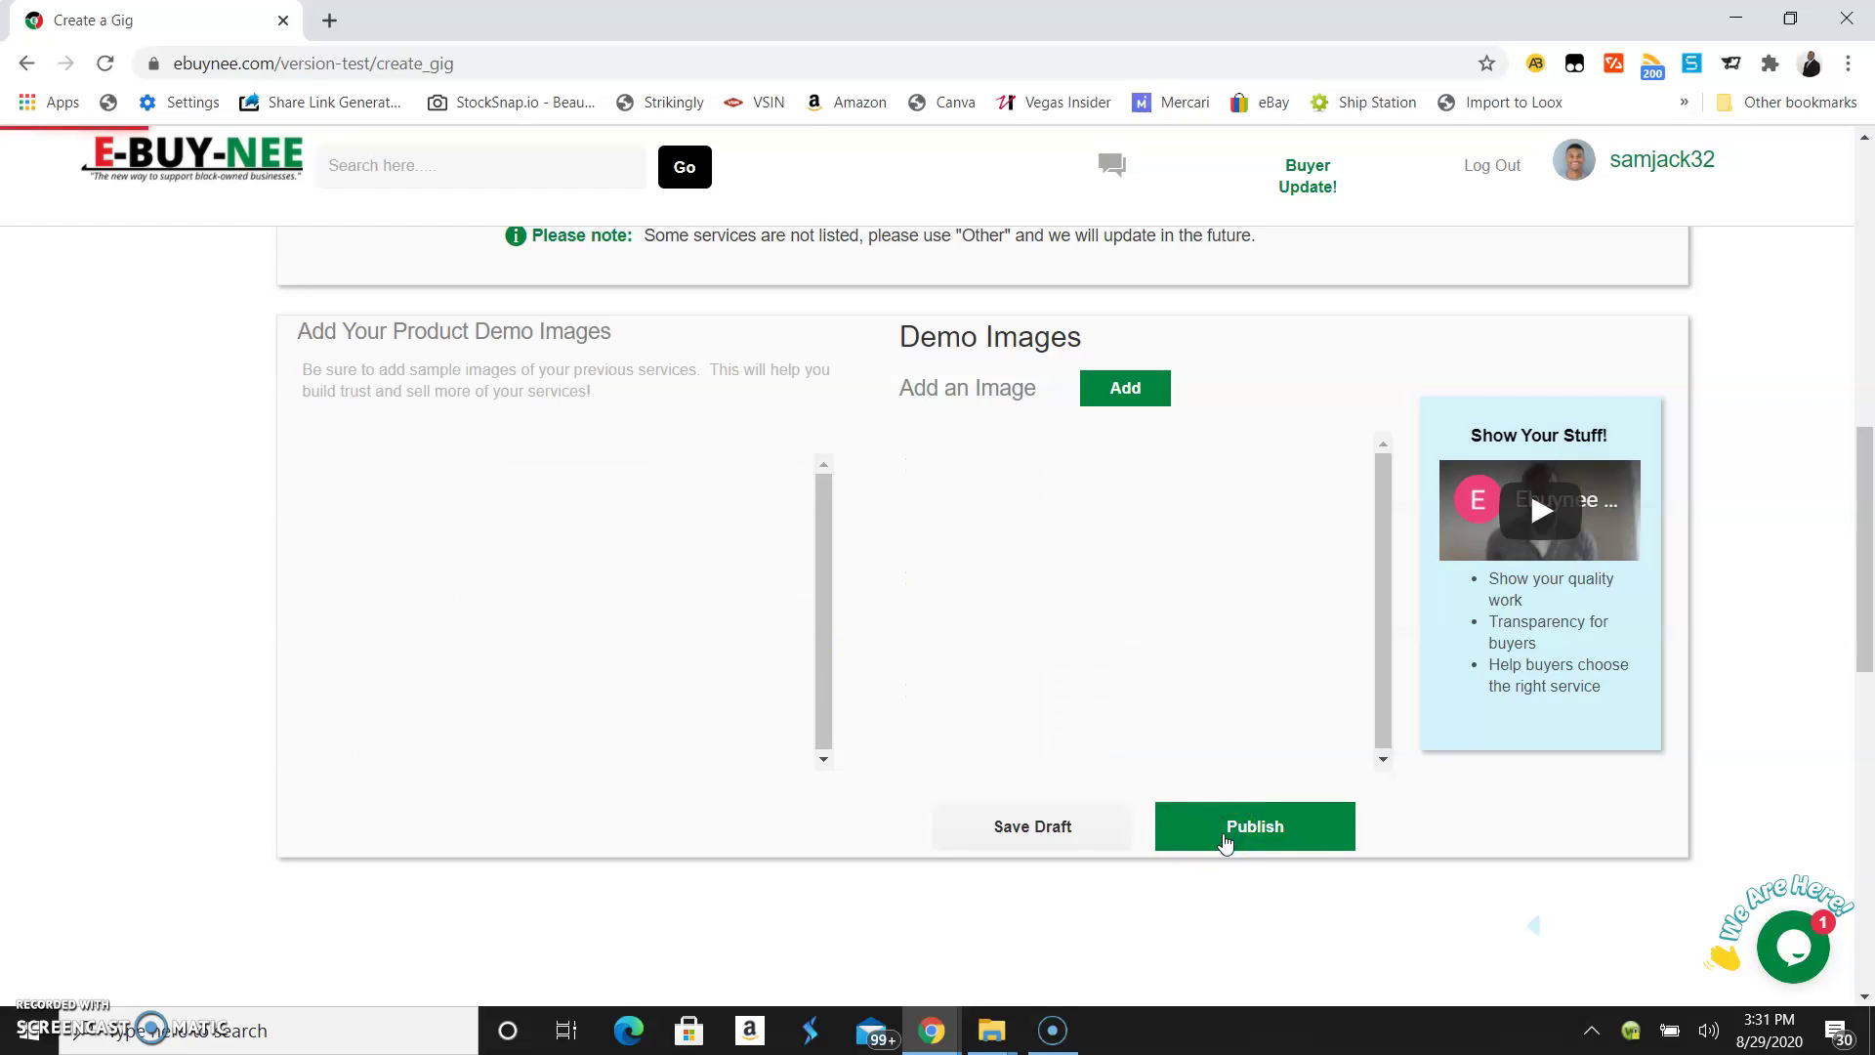